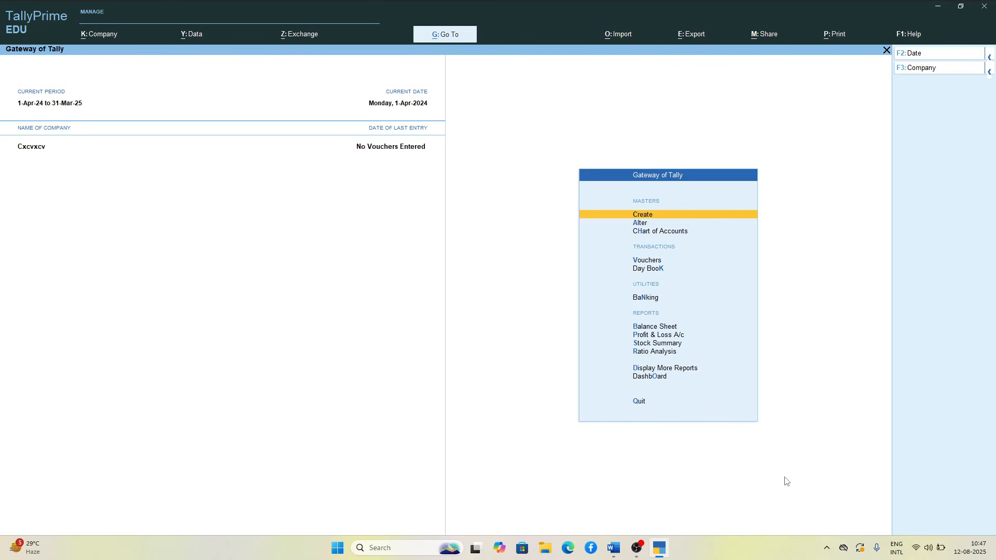
key(XF86AudioRaiseVolume)
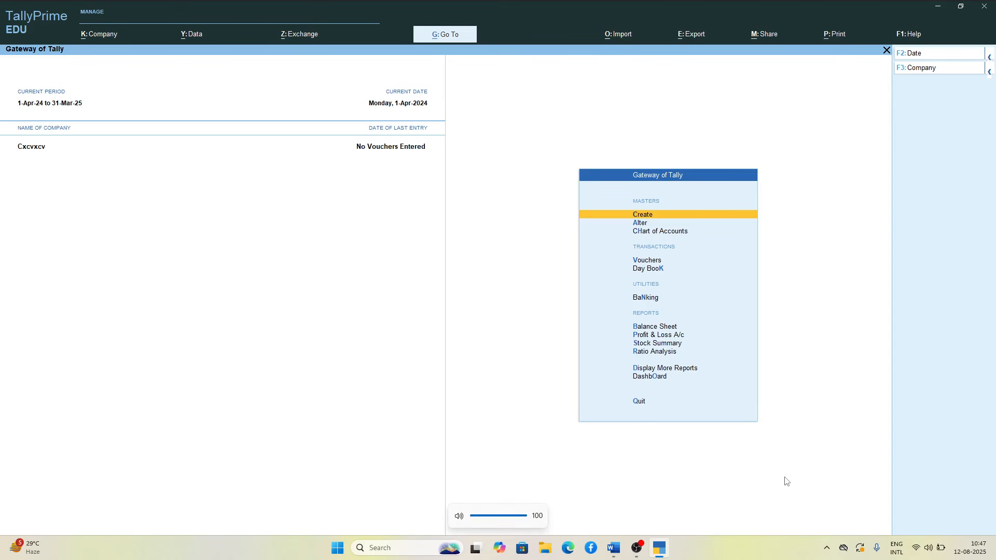
Step: Open the creation form for a new company
key(F3)
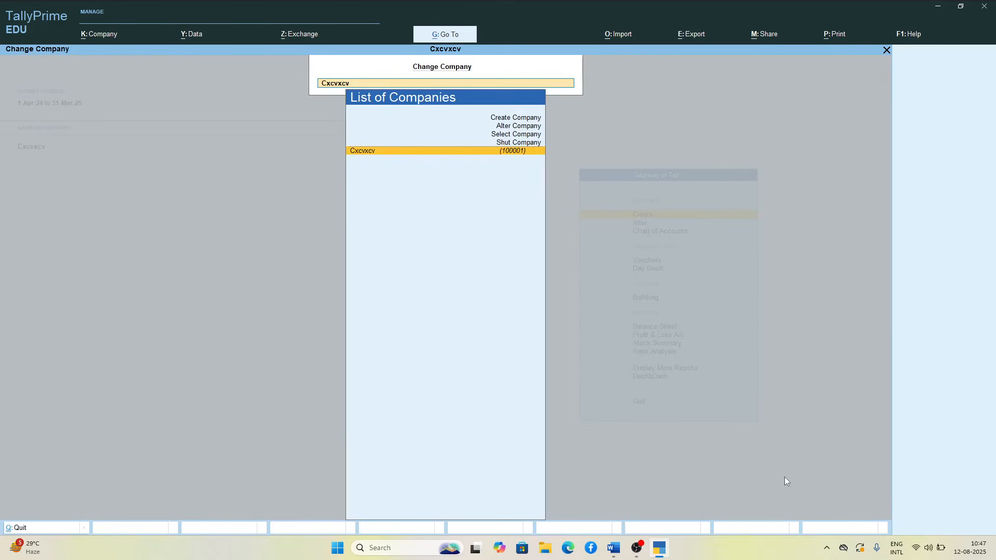
key(Up)
key(Up)
key(Up)
key(Up)
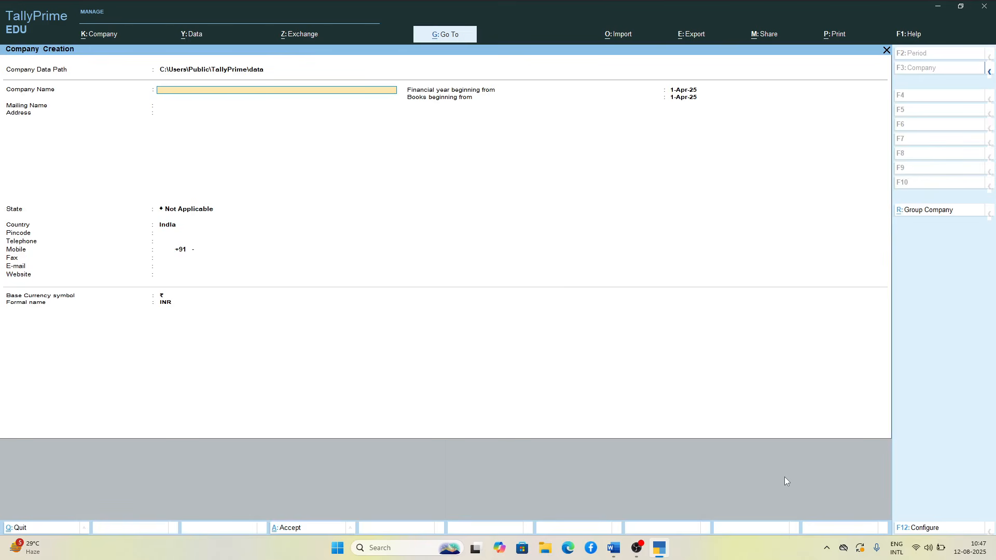
Step: Name the company Shah & Co., keep the same mailing name, and set its state to Gujarat
text(Shah & Co.)
key(Return)
key(Return)
key(Return)
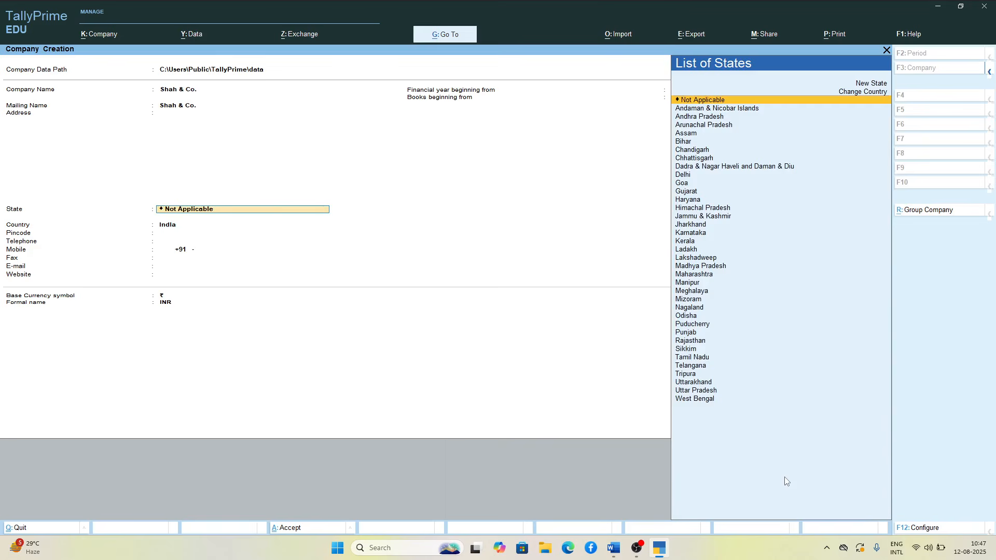
text(Gu)
Step: Leave the contact details blank, keep 1-Apr-25 as the financial year and books start date, and save the company
key(Return)
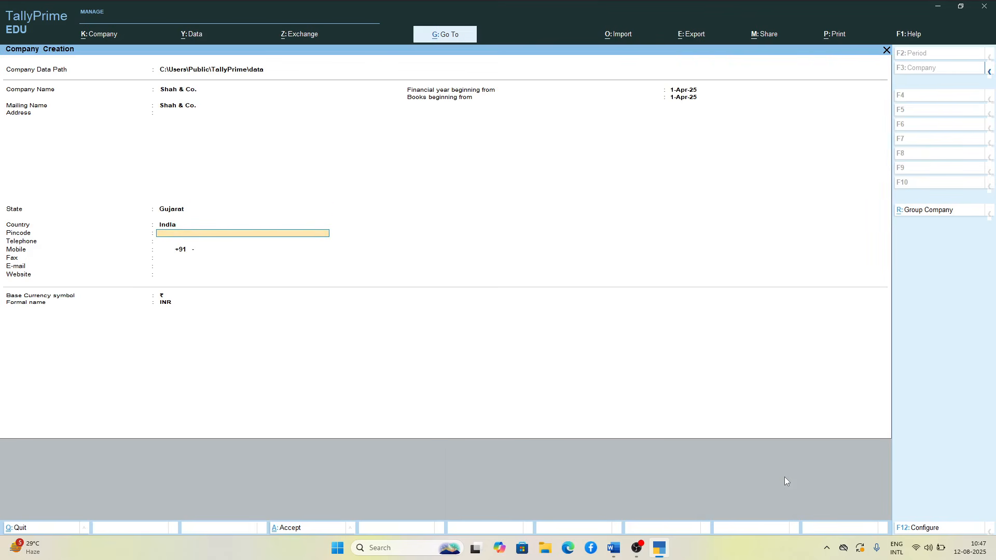
key(Return)
key(Return)
key(Return)
key(Return)
key(Return)
key(Return)
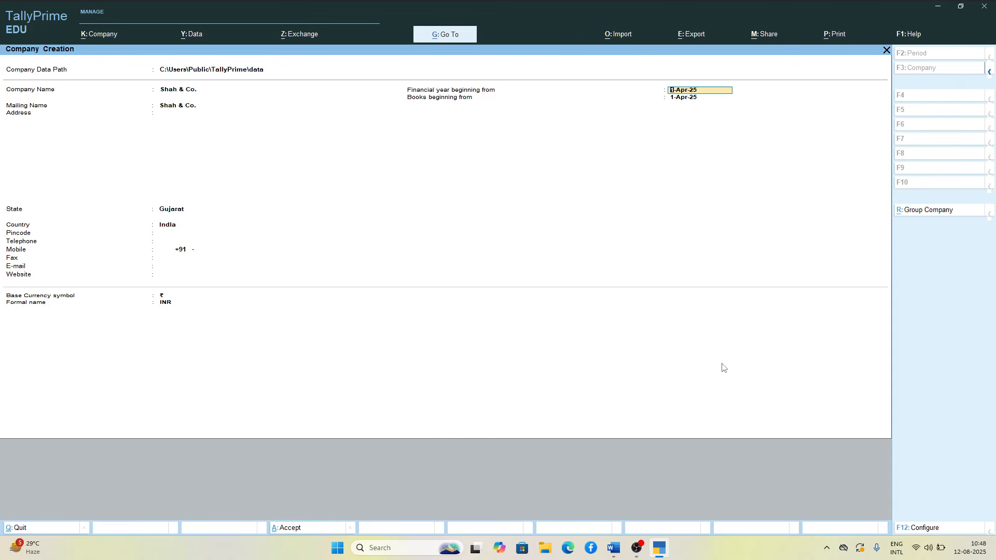
key(Return)
key(Return)
key(Return)
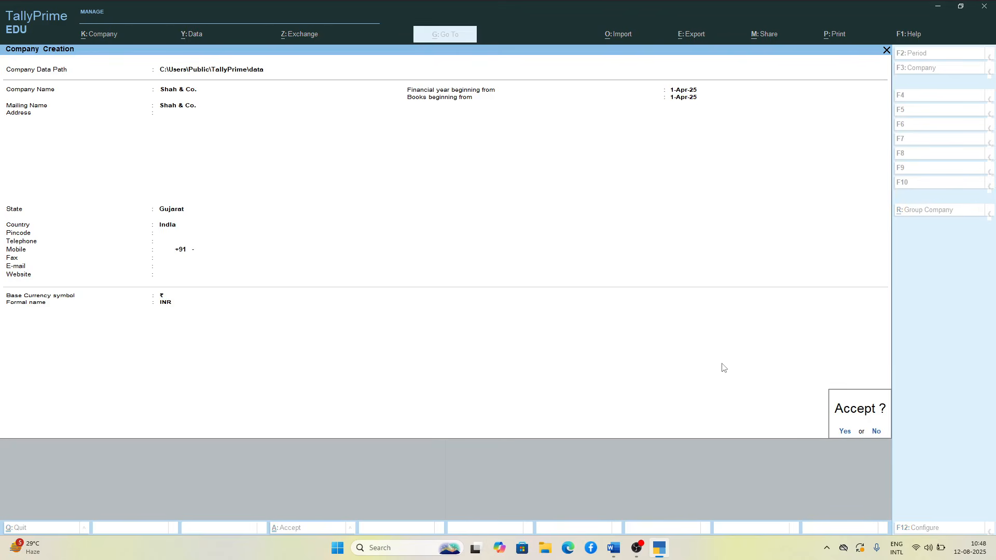
key(Return)
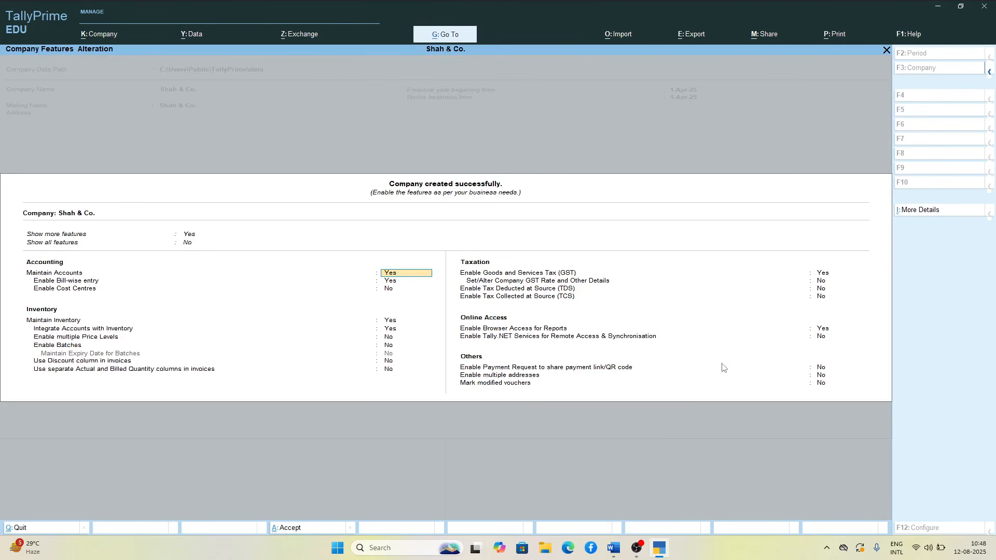
Step: Set Show all features to Yes for the company
key(Up)
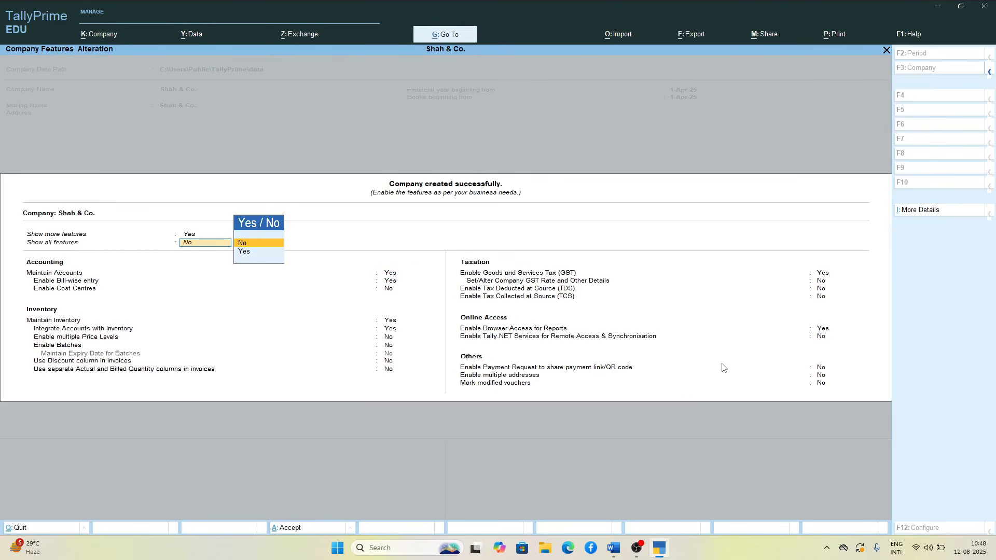
key(Down)
key(Return)
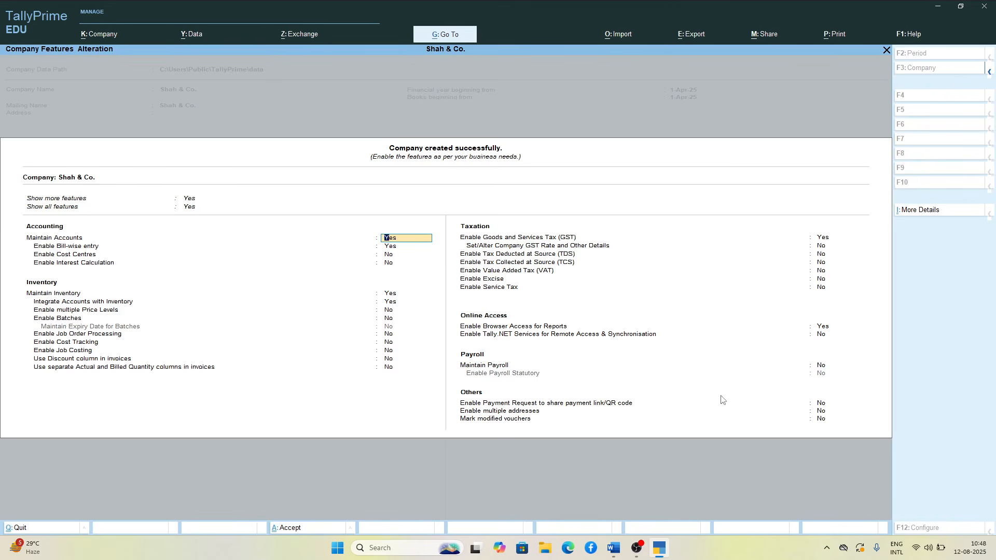
Step: Keep the default accounting and inventory features and enable Goods and Services Tax (GST) to open its registration details
key(Return)
key(Return)
key(Return)
key(Return)
key(Return)
key(Return)
key(Return)
key(Return)
key(Return)
key(Return)
key(Return)
key(Return)
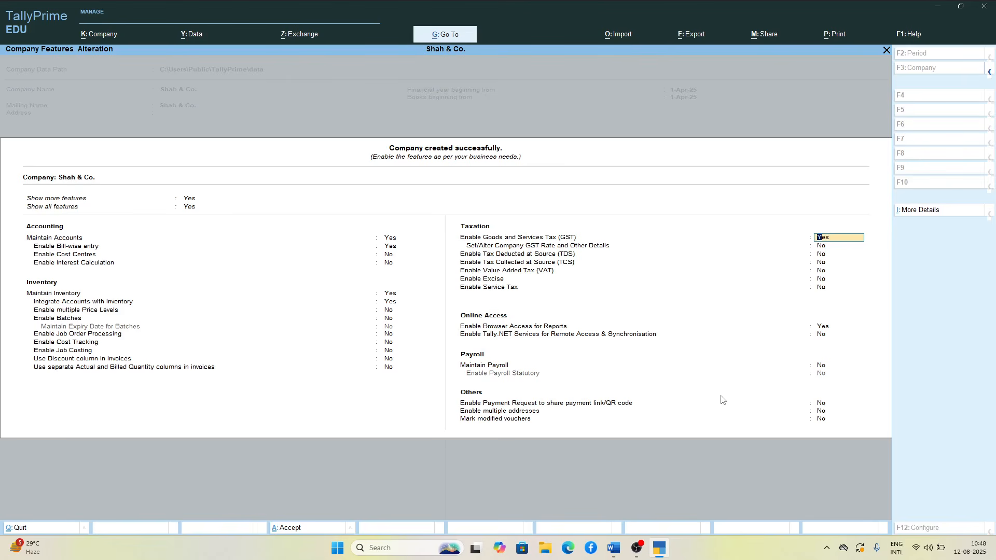
key(Return)
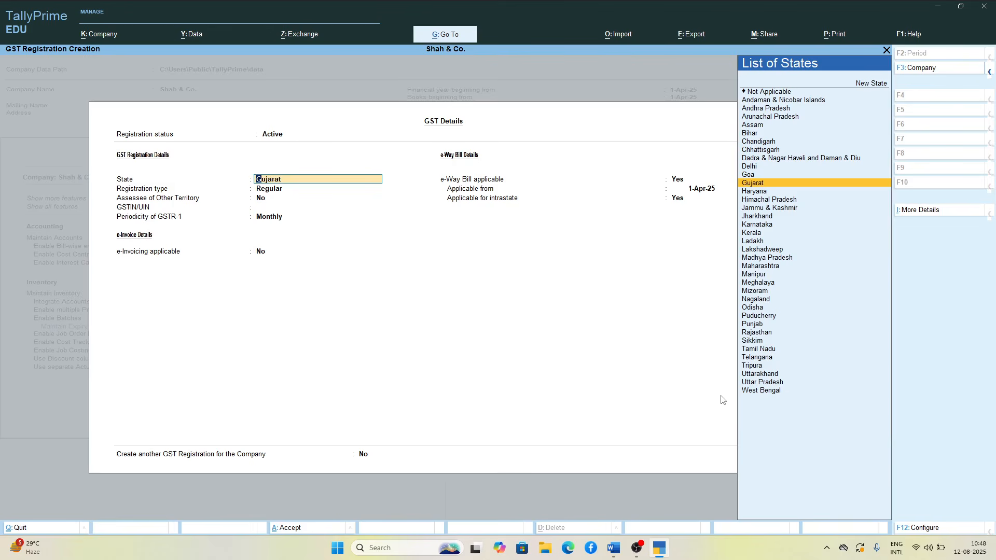
Step: Keep Gujarat as the GST registration state, Regular as the registration type, and No for Assessee of Other Territory
key(Return)
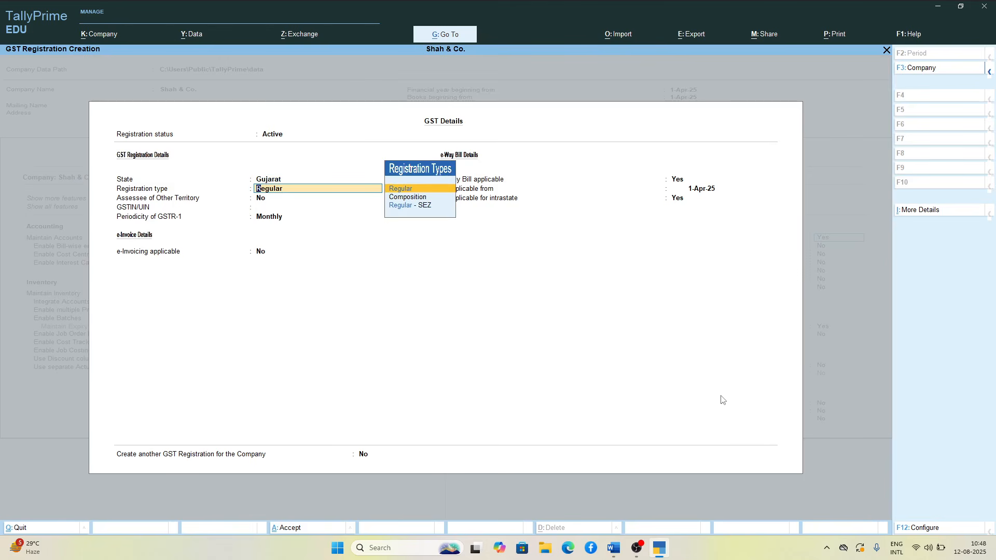
key(Down)
key(Down)
key(Up)
key(Up)
key(Return)
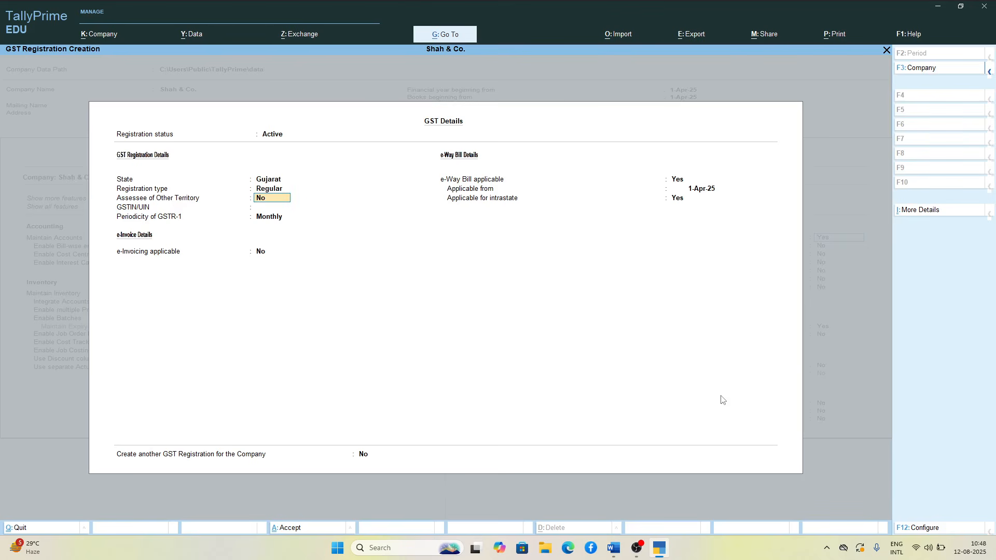
key(Return)
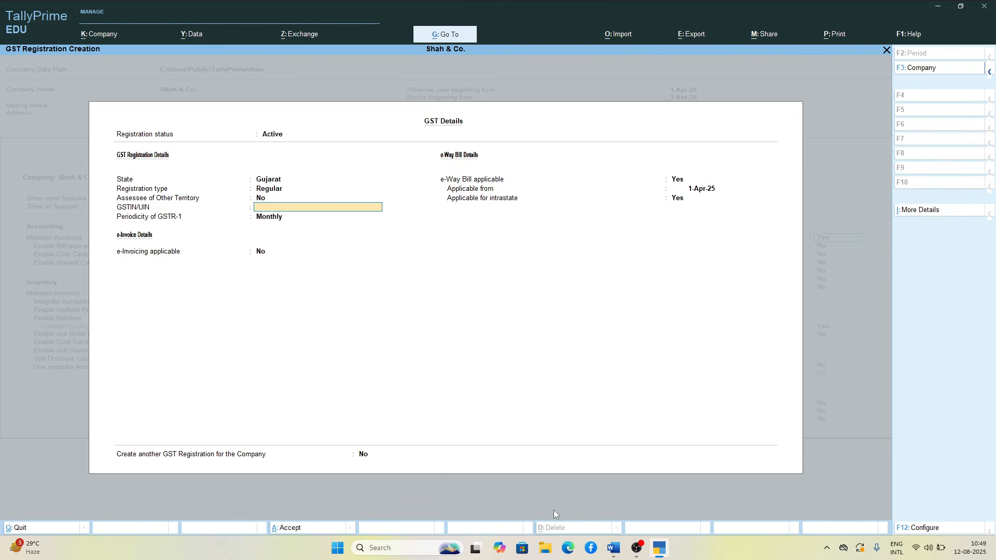
Step: Copy the first Gujarat GST number from the GST Numbers document in Word into the company's GSTIN/UIN field in TallyPrime
mouse_move(620, 549)
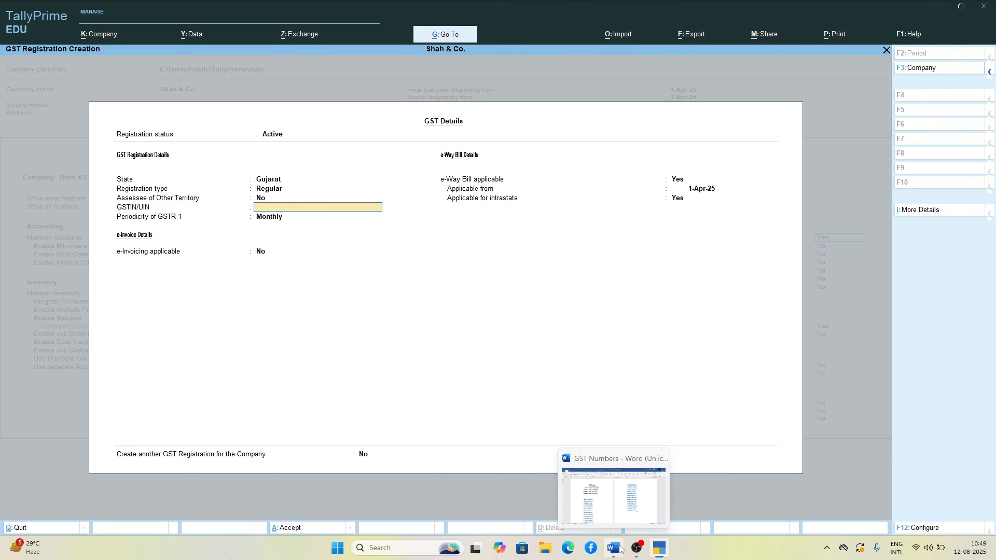
click(617, 548)
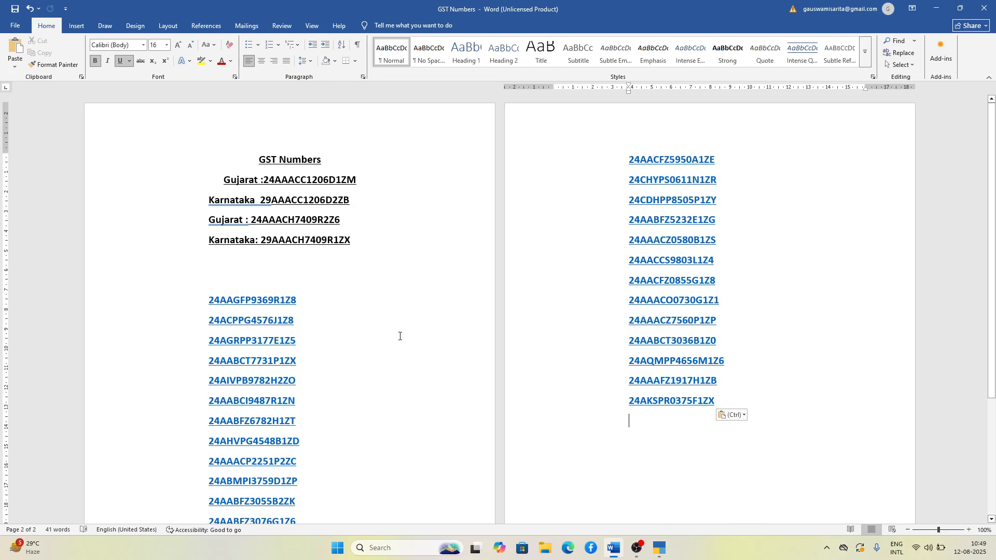
drag(263, 181, 358, 184)
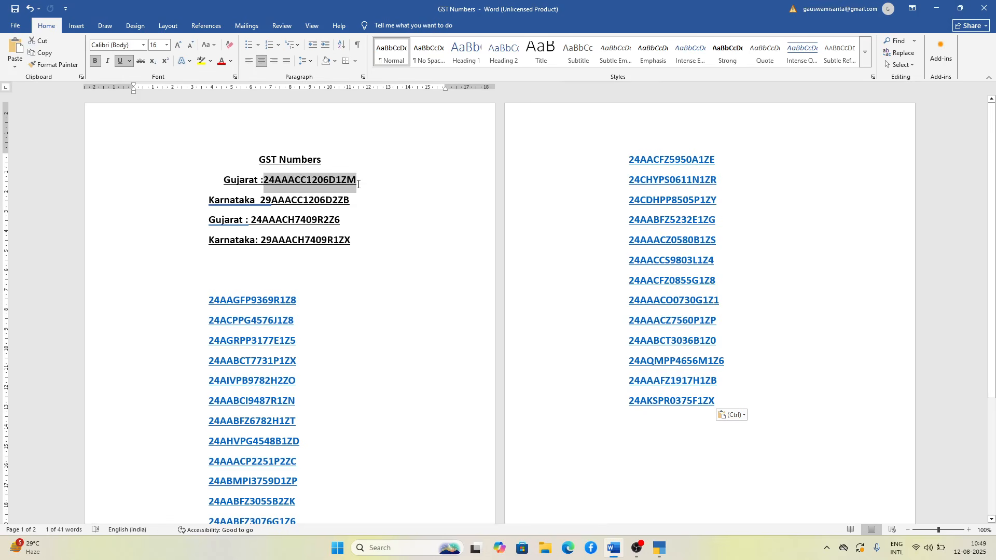
key(alt+Tab)
key(ctrl+alt+v)
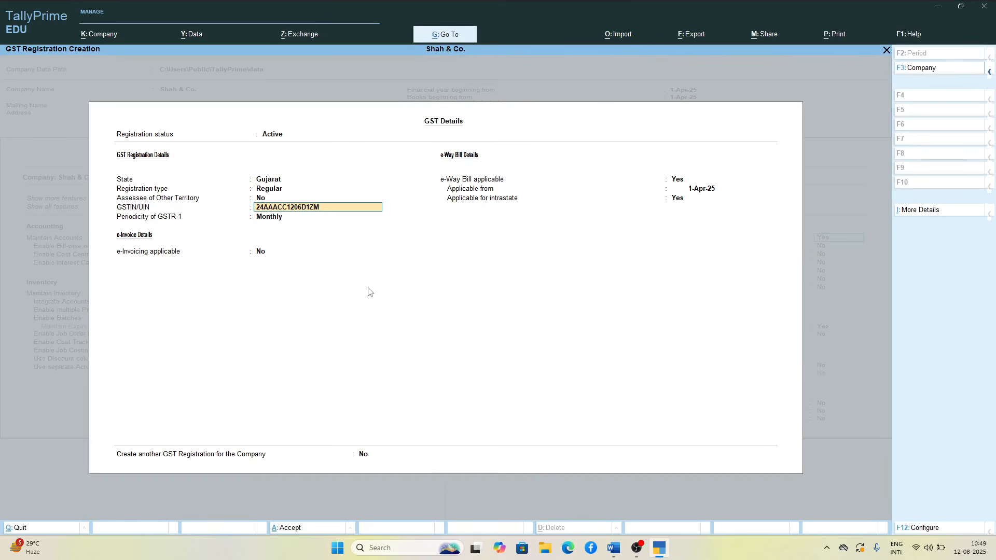
Step: Magnify the GST registration details to examine the structure of the GSTIN/UIN, and close the Magnifier
key(super+plus)
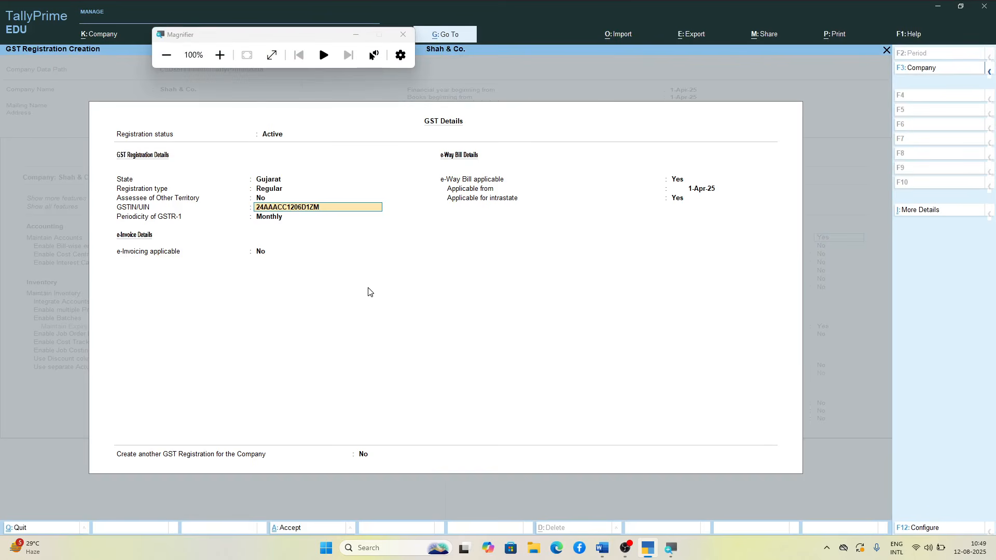
click(218, 57)
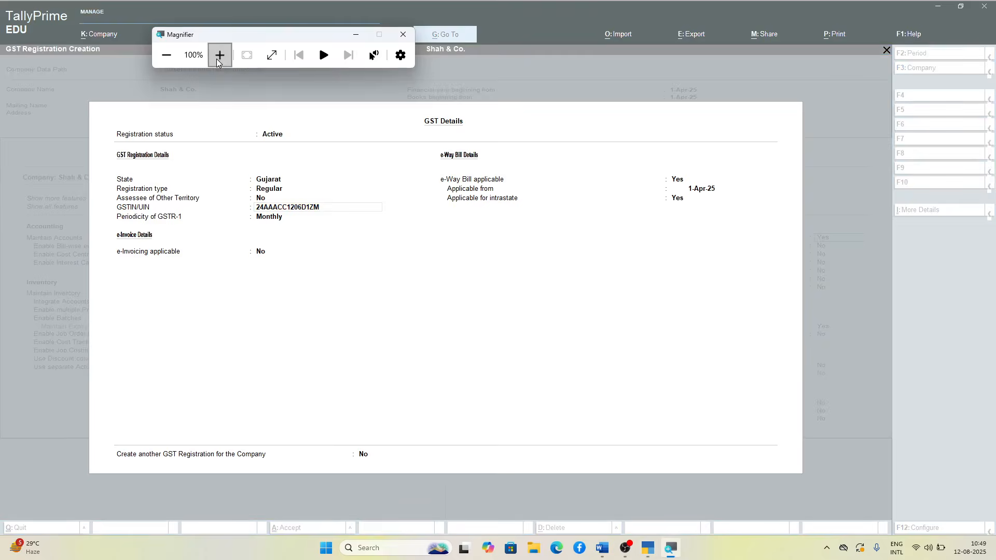
click(218, 59)
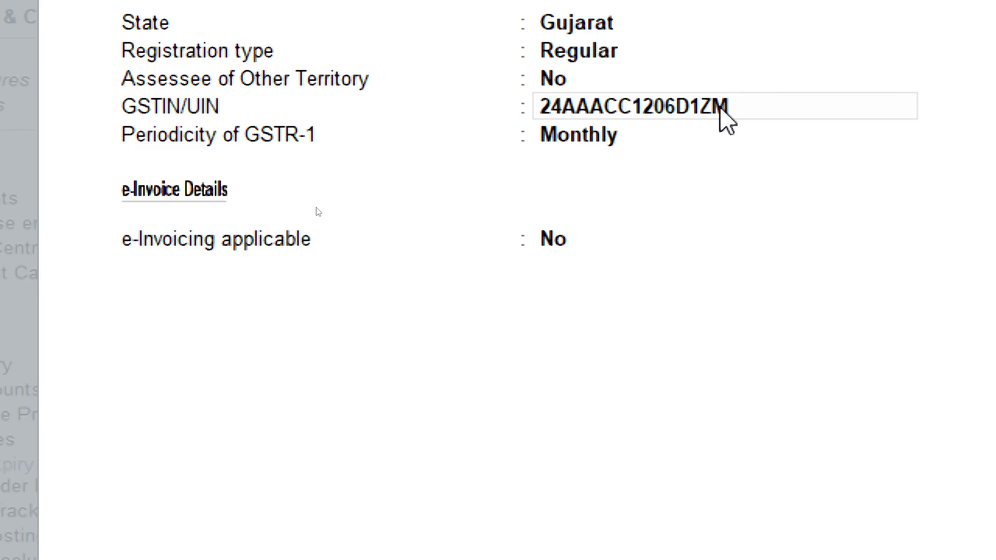
key(super+minus)
key(super+minus)
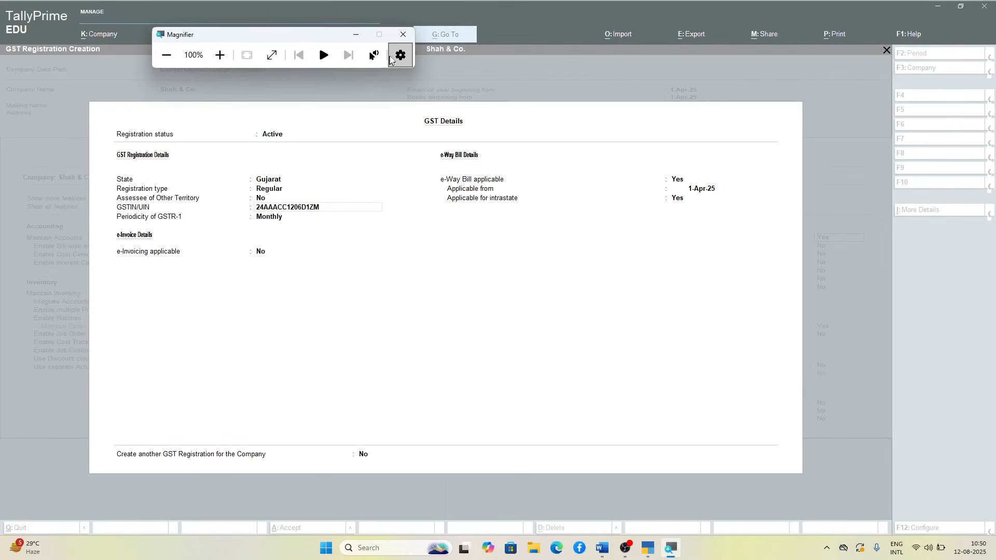
click(404, 35)
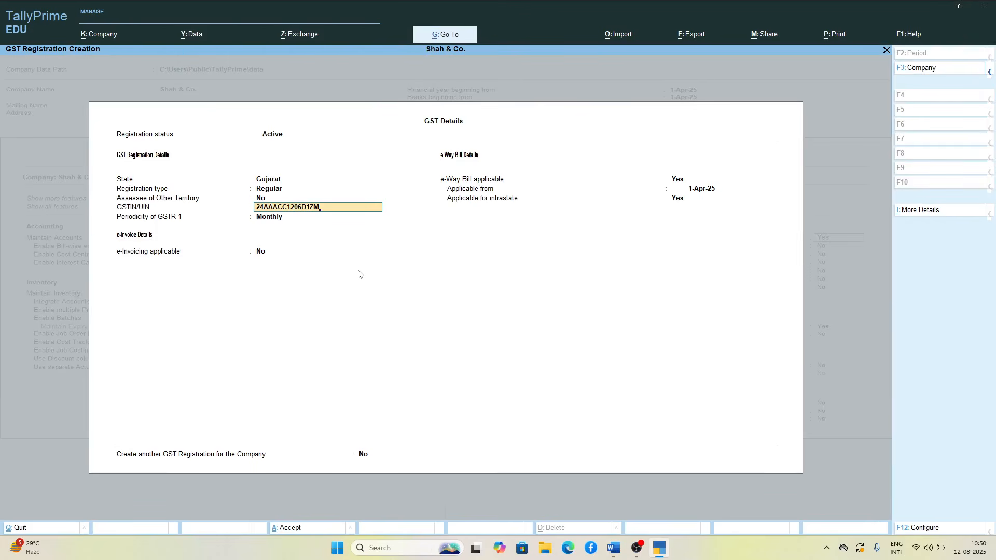
key(Return)
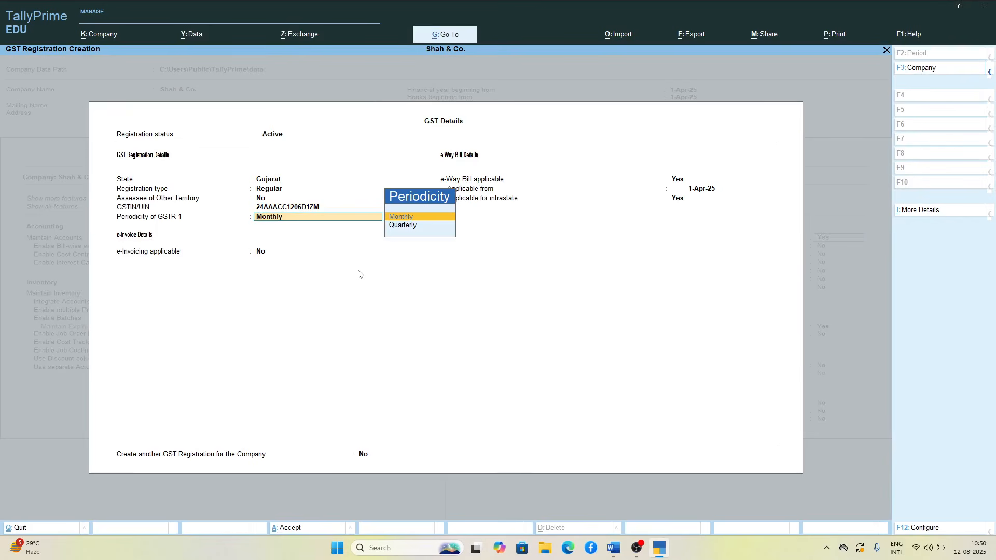
key(Return)
key(Return)
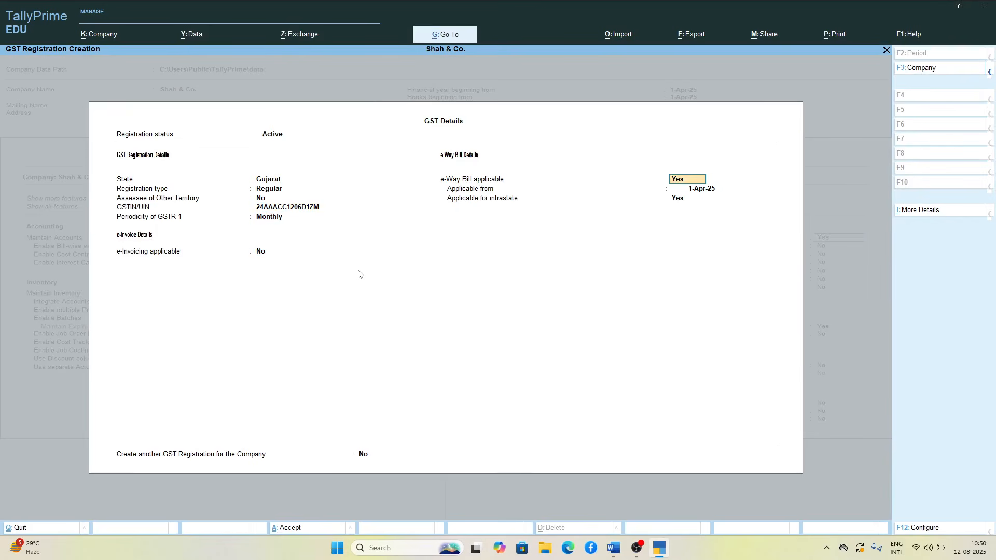
key(Return)
key(Return)
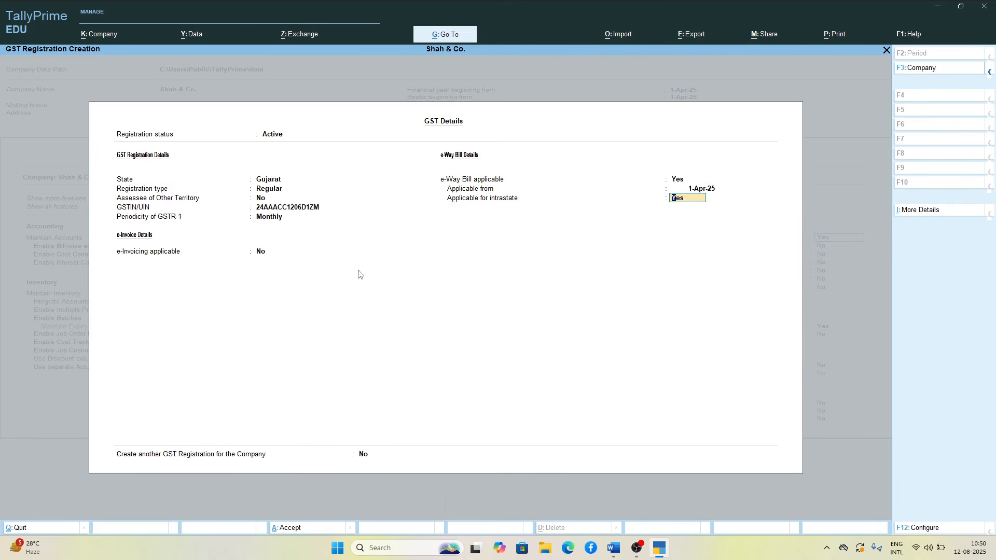
key(Return)
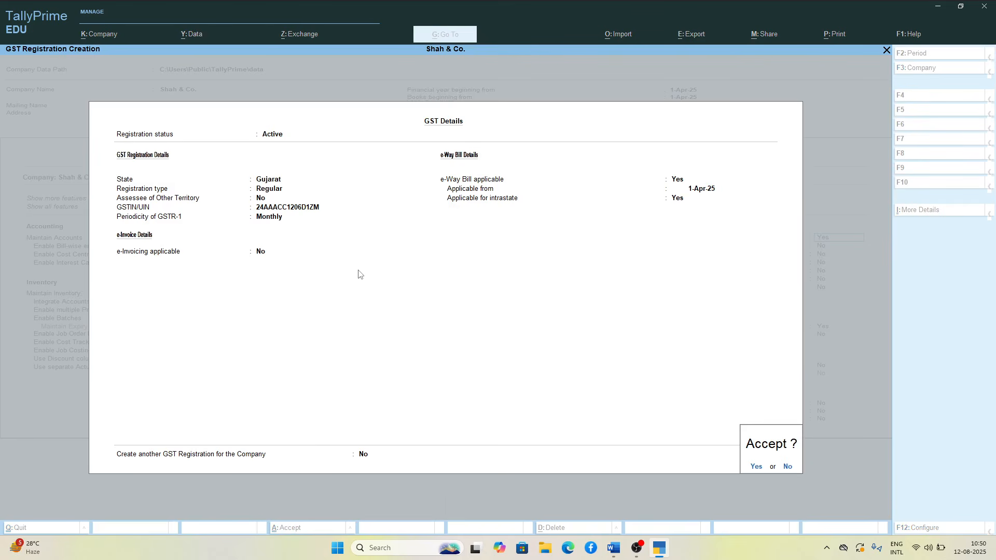
key(BackSpace)
key(BackSpace)
key(BackSpace)
key(BackSpace)
key(BackSpace)
key(BackSpace)
key(BackSpace)
key(BackSpace)
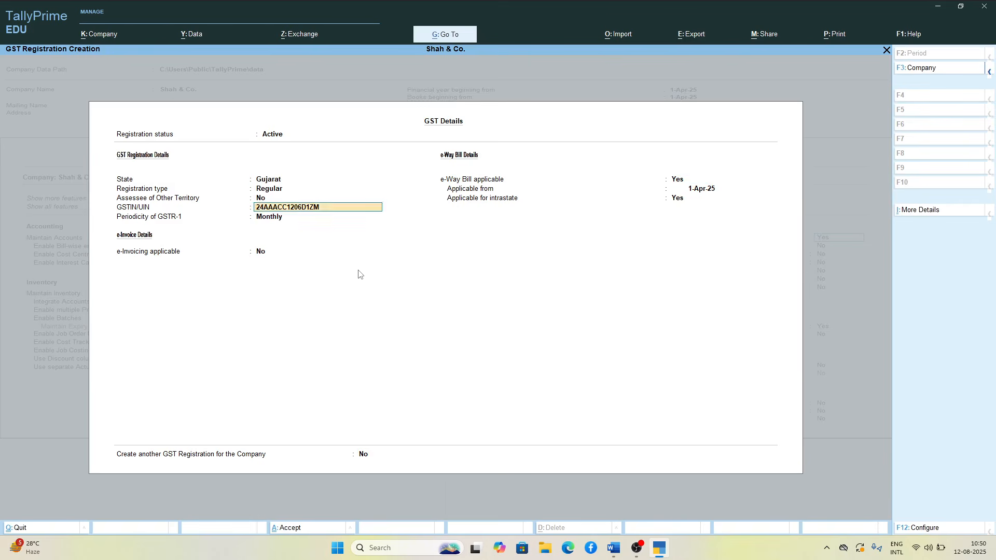
Step: Save the GST registration with Monthly GSTR-1 periodicity and e-Way Bill applicable from 1-Apr-25, including intrastate
key(Return)
key(Return)
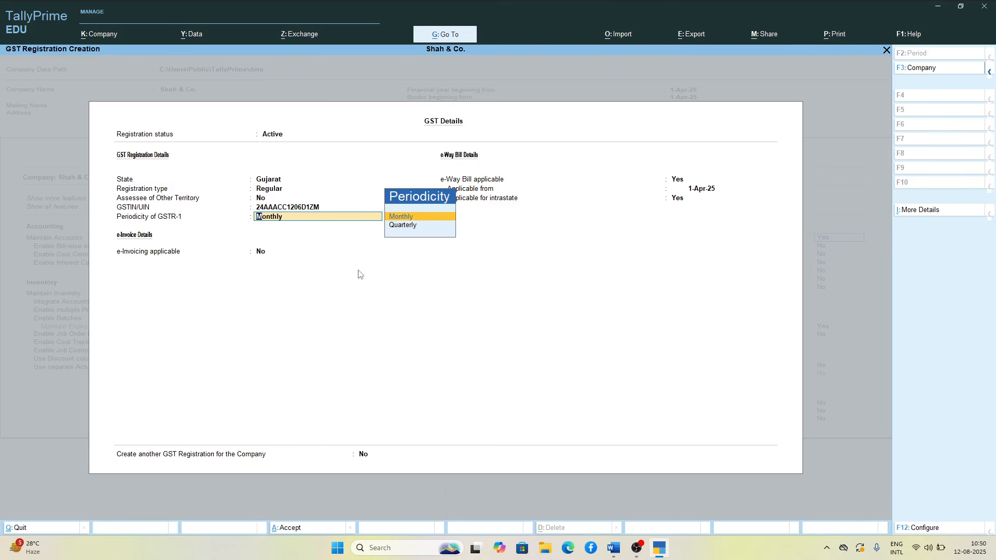
key(Return)
key(Return)
key(Return)
key(Return)
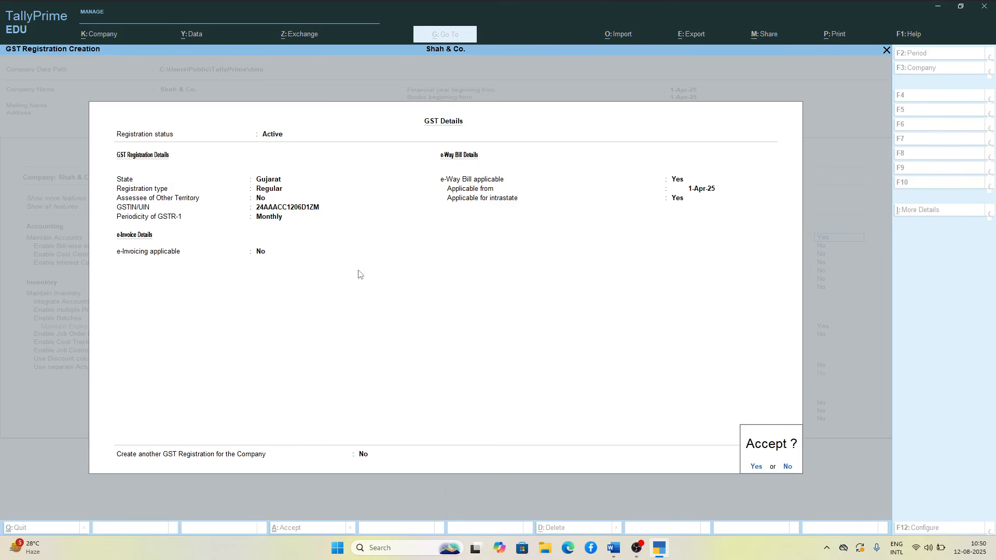
key(Return)
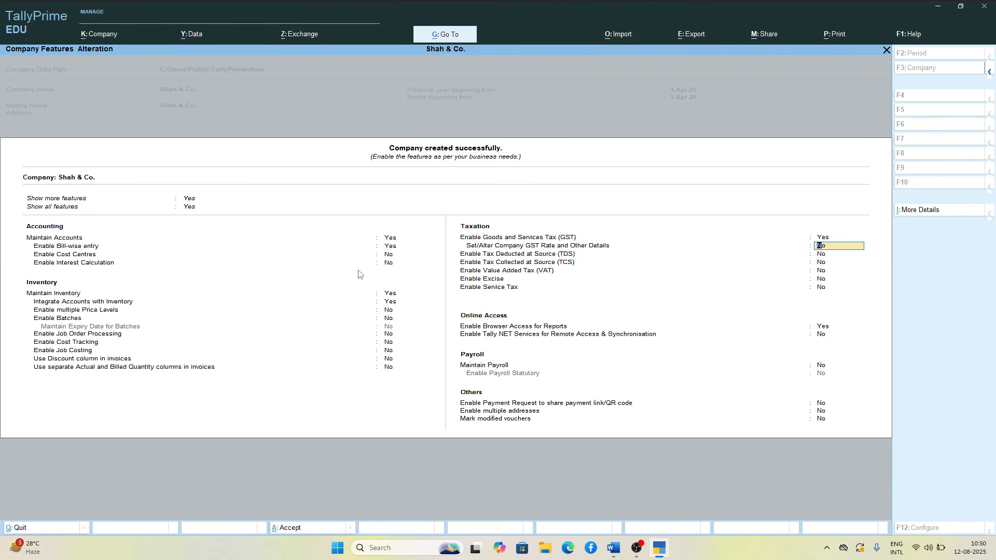
Step: Magnify the company features and go through the accounting and inventory options, keeping their existing settings
key(super+plus)
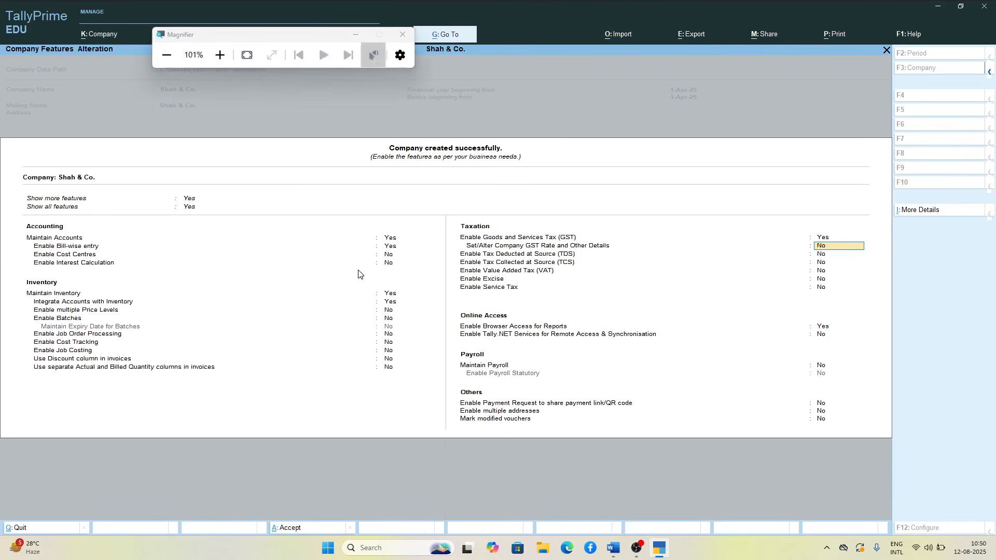
key(super+plus)
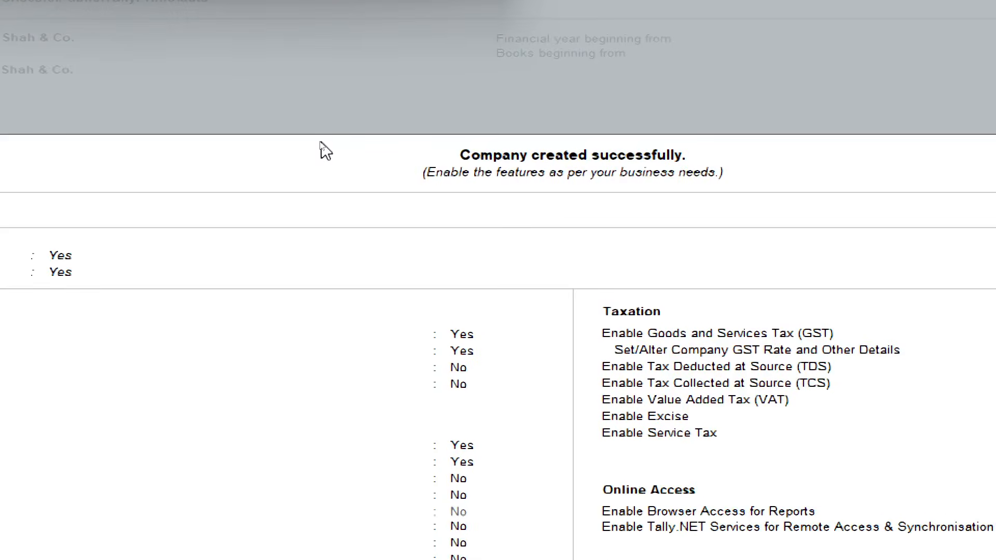
click(514, 299)
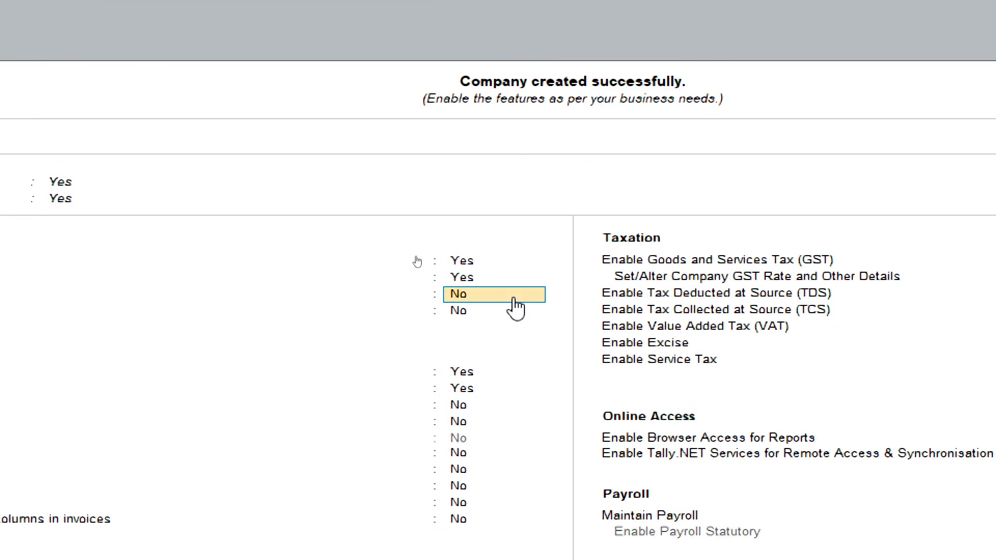
key(Return)
key(Return)
key(Return)
key(Return)
key(Return)
key(Return)
key(Return)
key(Return)
key(Return)
key(Return)
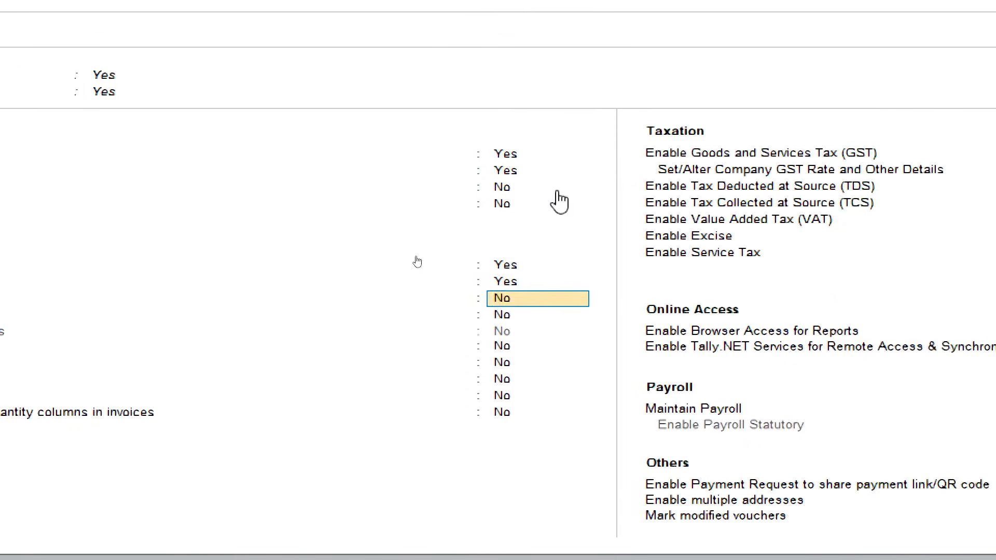
key(Return)
Step: Go through the GST registration details again, keeping the registration type and e-Way Bill settings, and reset the magnification to 100%
key(Return)
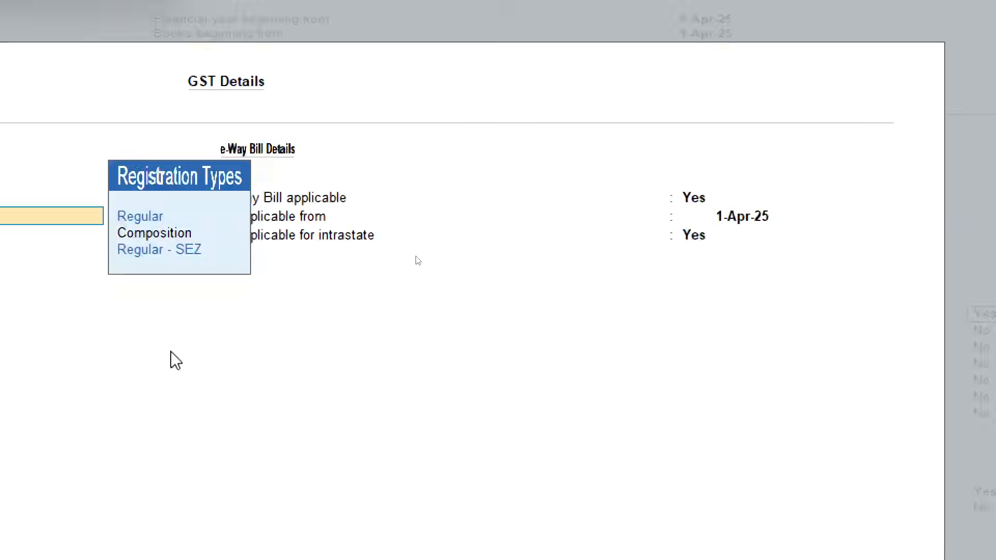
key(Return)
key(Return)
key(Return)
key(Return)
key(Return)
key(Return)
key(Return)
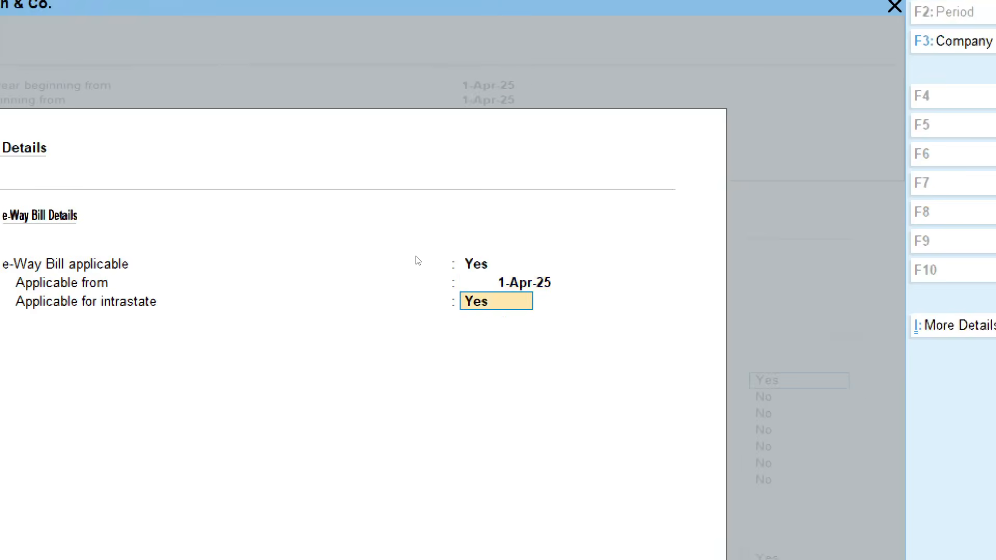
key(Return)
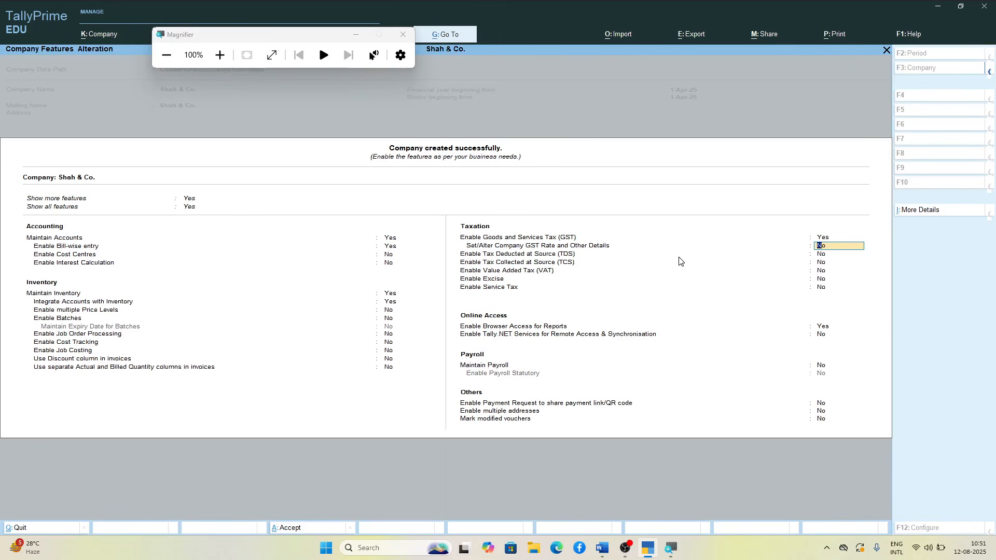
Step: Enable setting the company GST rate details and specify HSN/SAC 8517 with the description Mobiles
key(y)
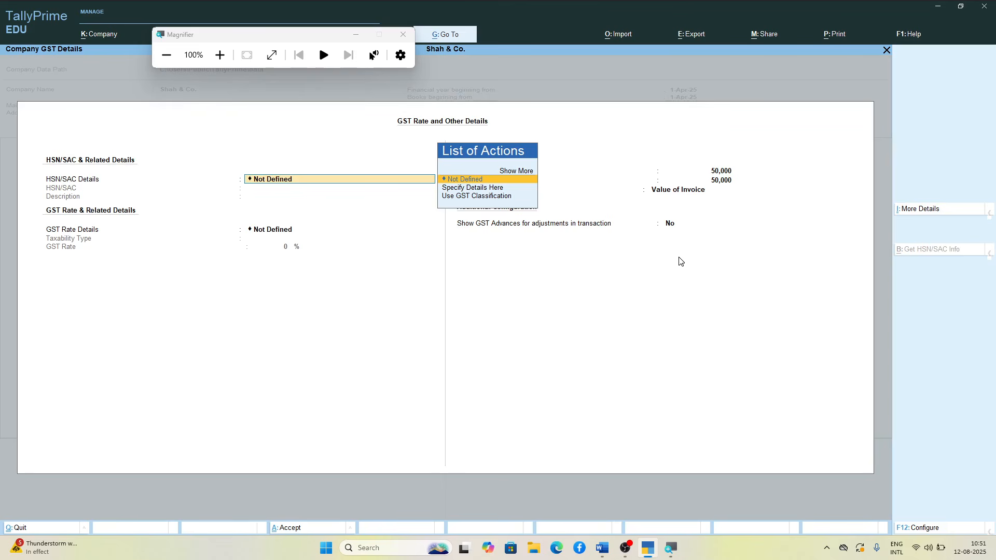
key(Down)
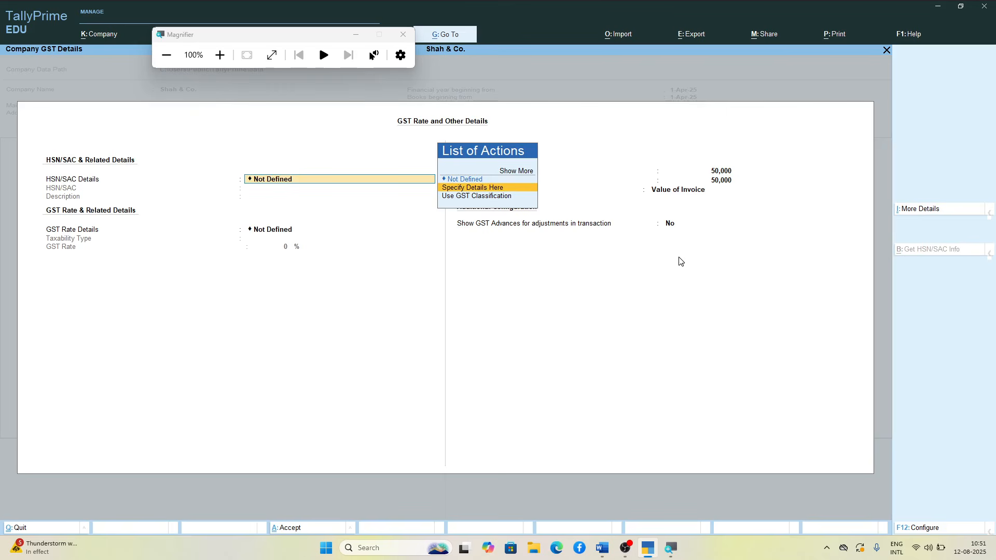
key(Return)
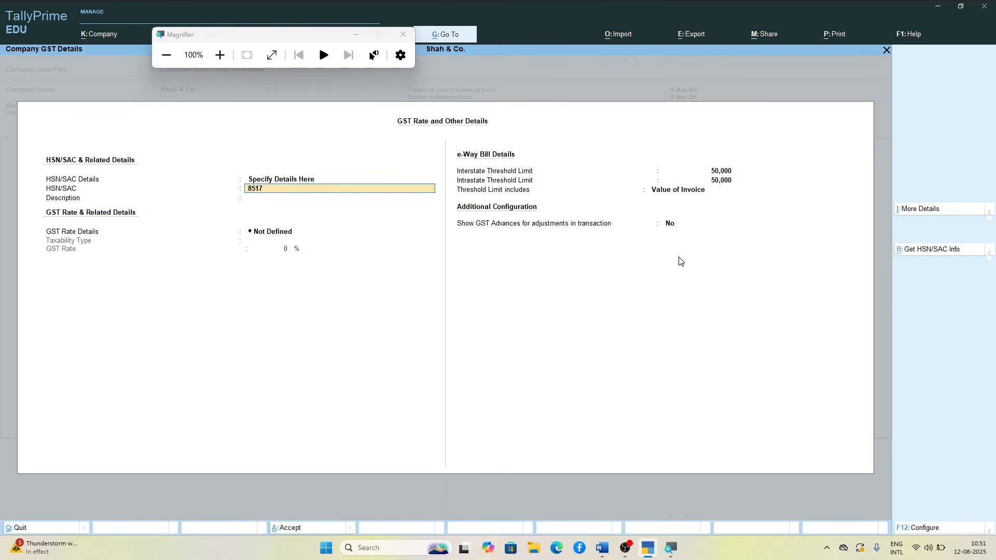
key(Return)
text(Mobiles)
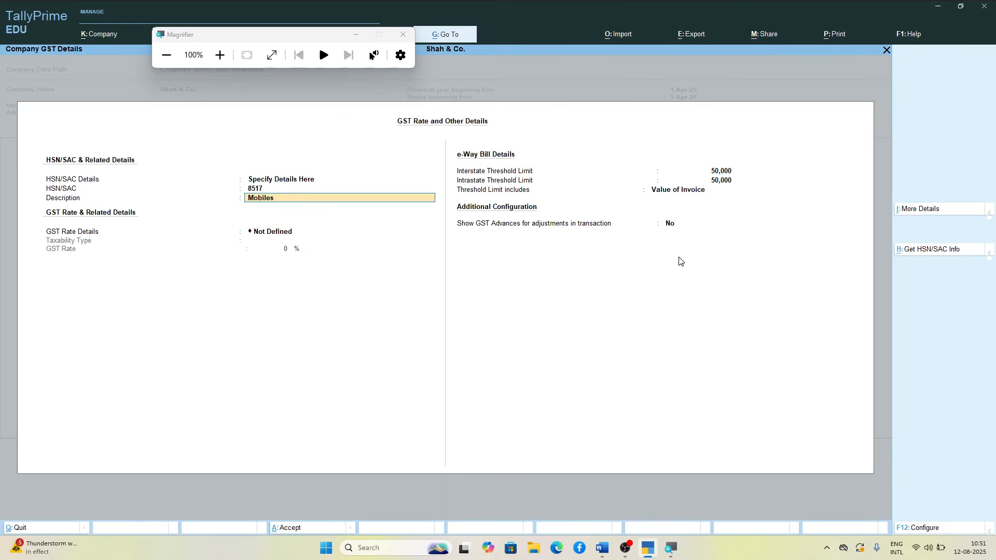
key(Return)
Step: Specify the company's GST rate details as Taxable with a GST rate of 18%
key(Down)
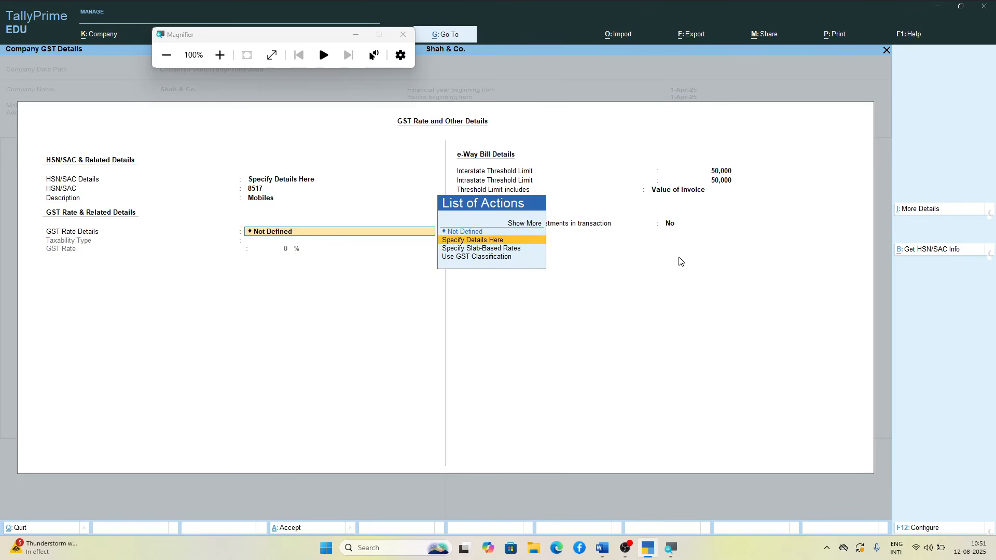
key(Return)
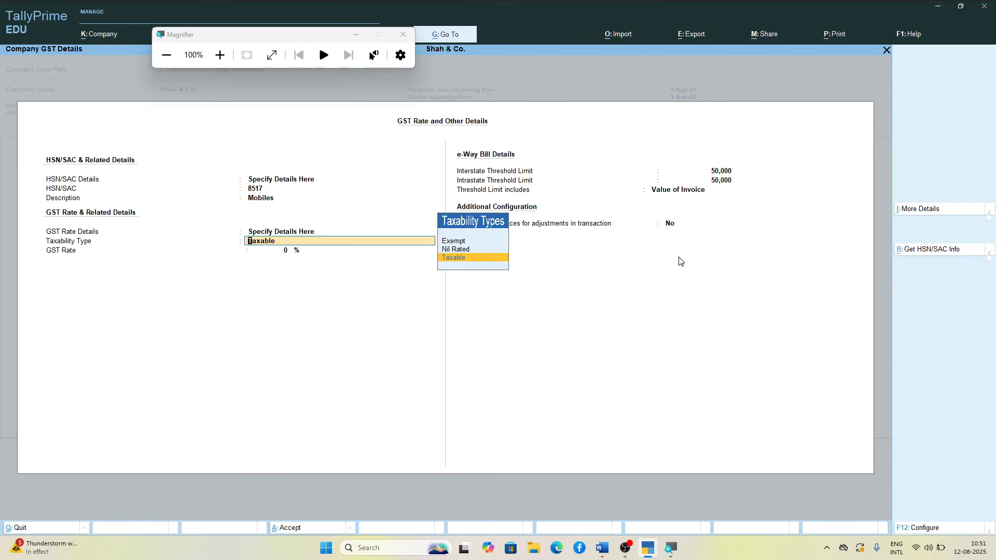
key(Return)
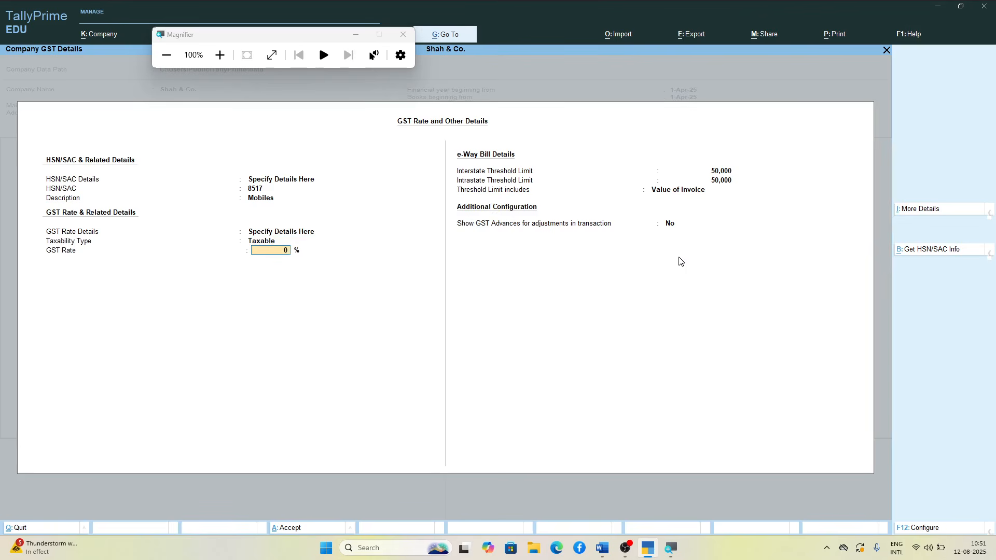
text(18)
key(Return)
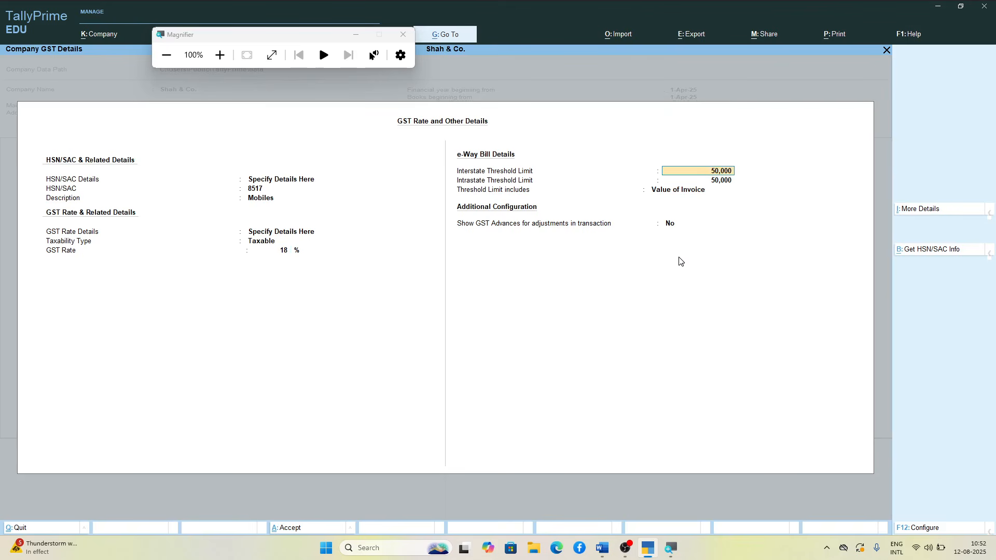
Step: Keep the 50,000 e-Way Bill thresholds, Value of Invoice and No for GST advances, and save the company GST details
key(Return)
key(Return)
key(Return)
key(Return)
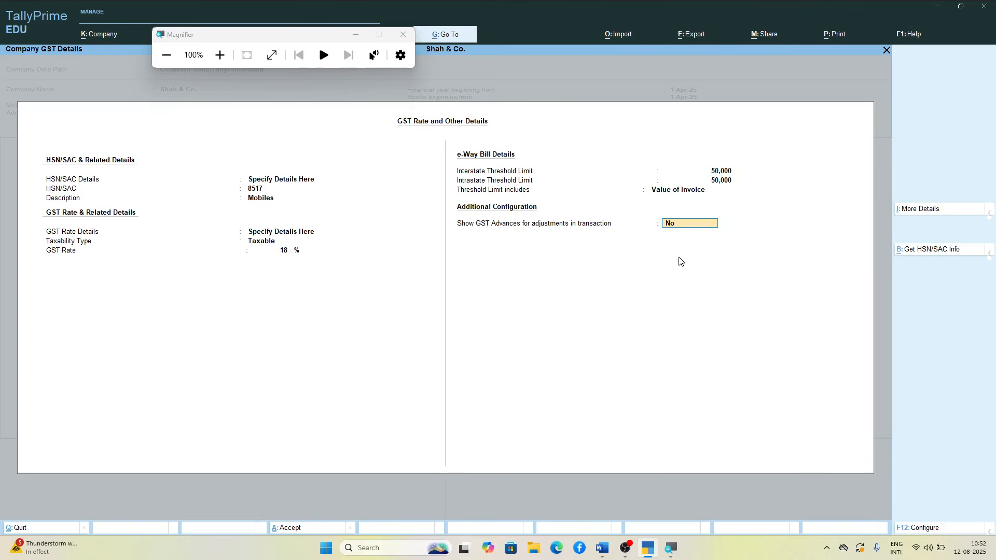
key(Return)
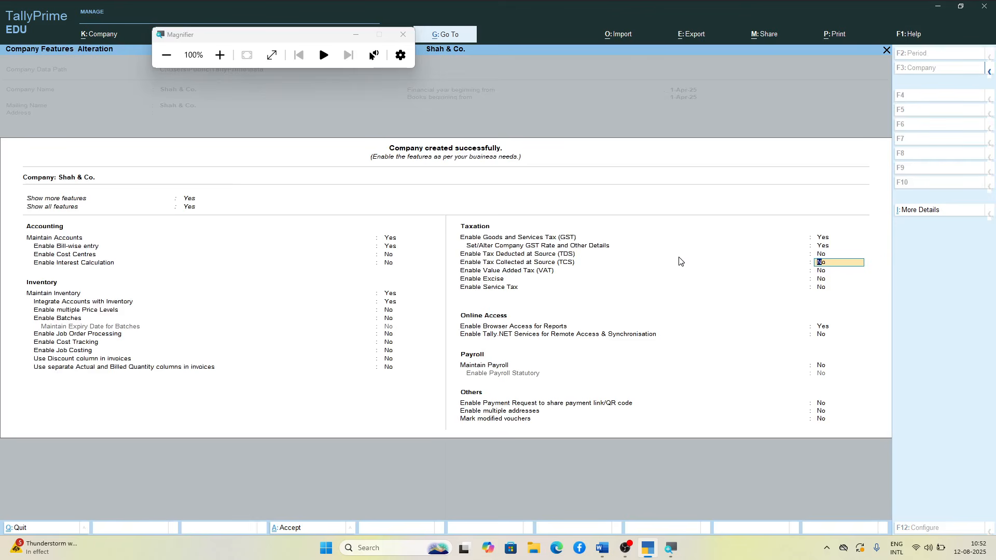
Step: Keep the remaining taxation, online access, payroll and other features at their defaults and accept the company features
key(Return)
key(Return)
key(Return)
key(Return)
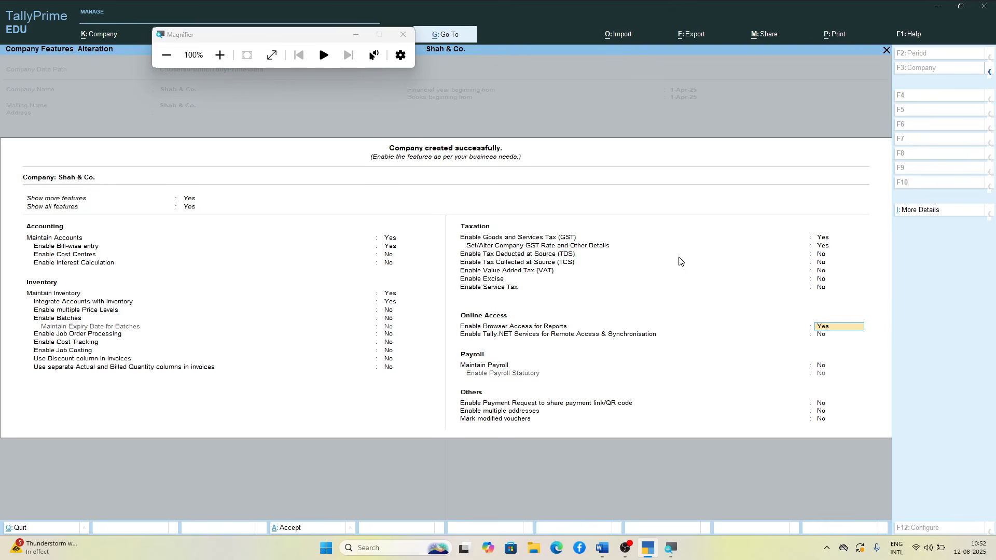
key(Return)
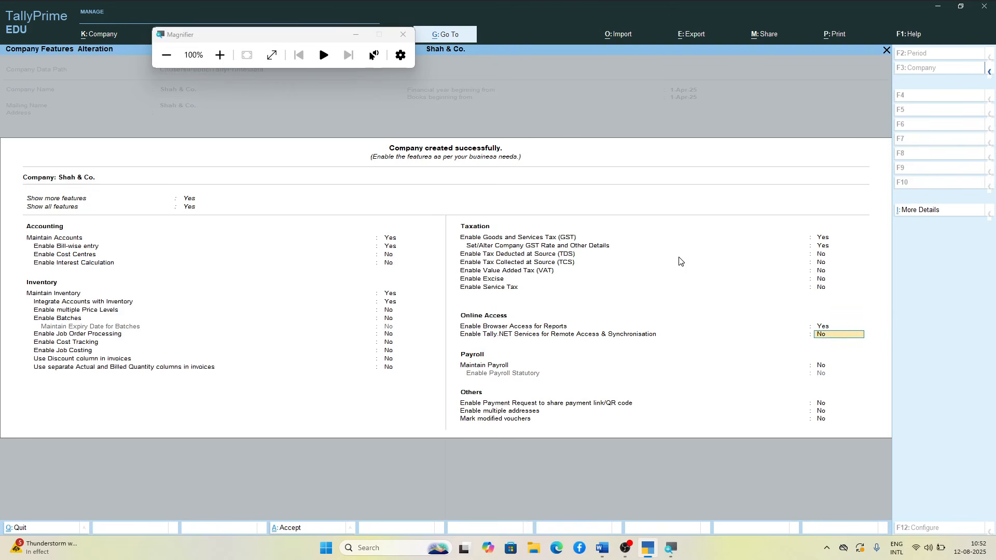
key(Return)
key(Return)
key(Return)
key(Return)
key(Return)
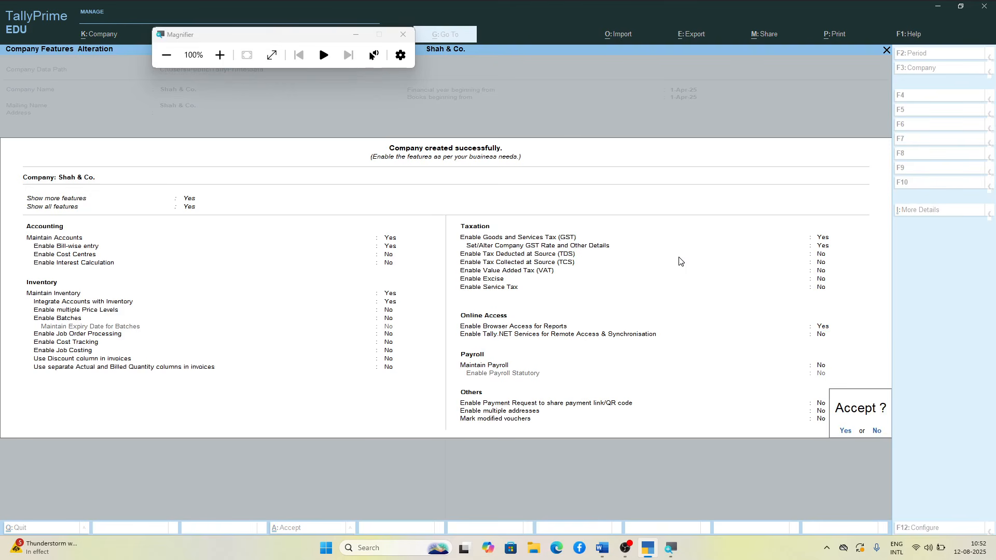
key(Return)
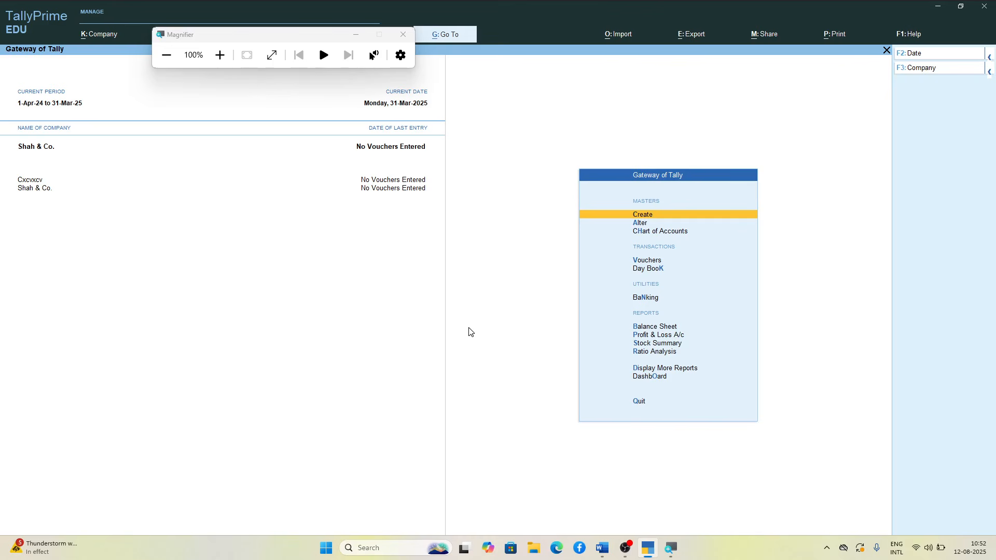
Step: Start creating a new accounting ledger for Shah & Co. and close the Magnifier
key(Return)
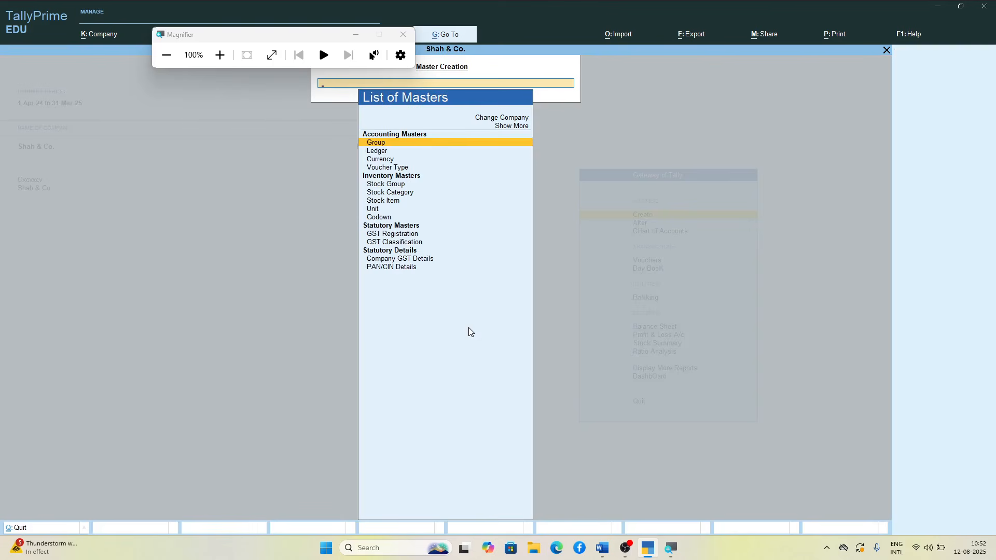
key(Escape)
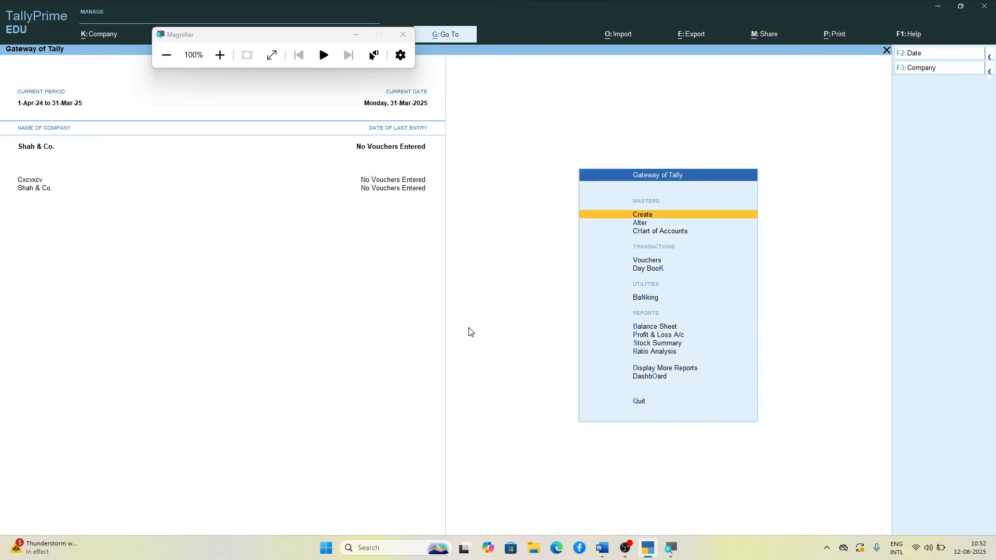
key(Return)
key(Down)
key(Return)
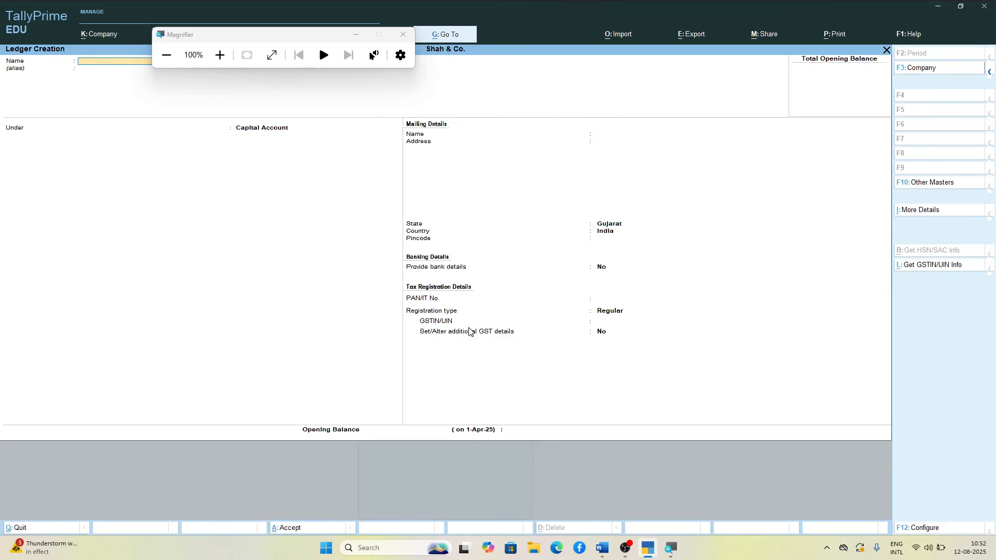
drag(324, 38, 597, 252)
click(149, 61)
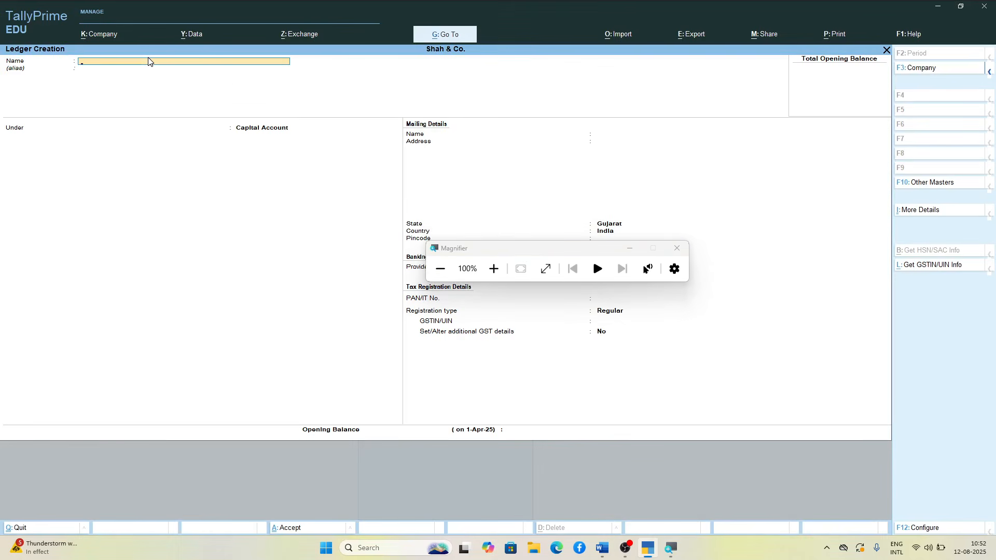
click(681, 261)
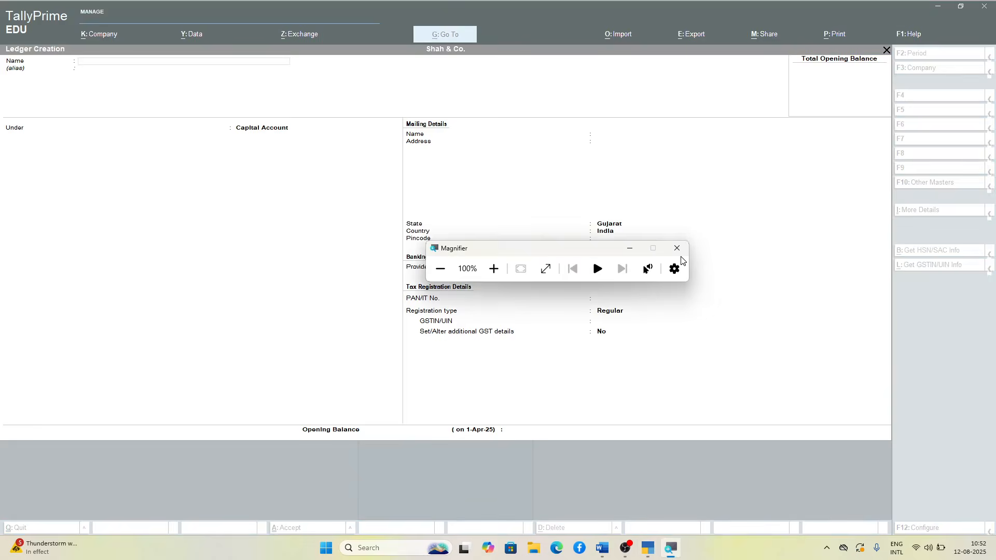
click(677, 248)
Step: Name the new ledger Sgst and place it under the Duties & Taxes group
text(S)
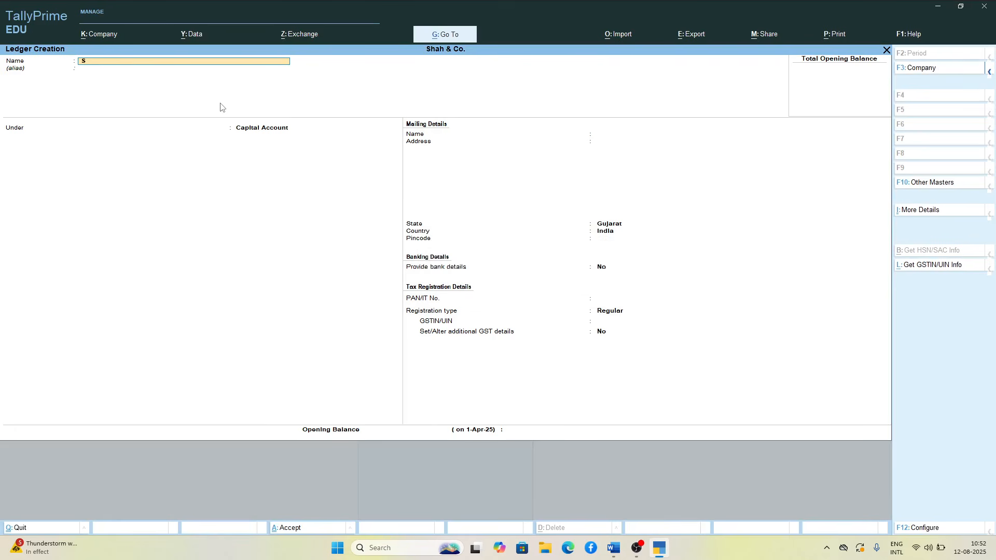
text(gc)
text(t)
key(Return)
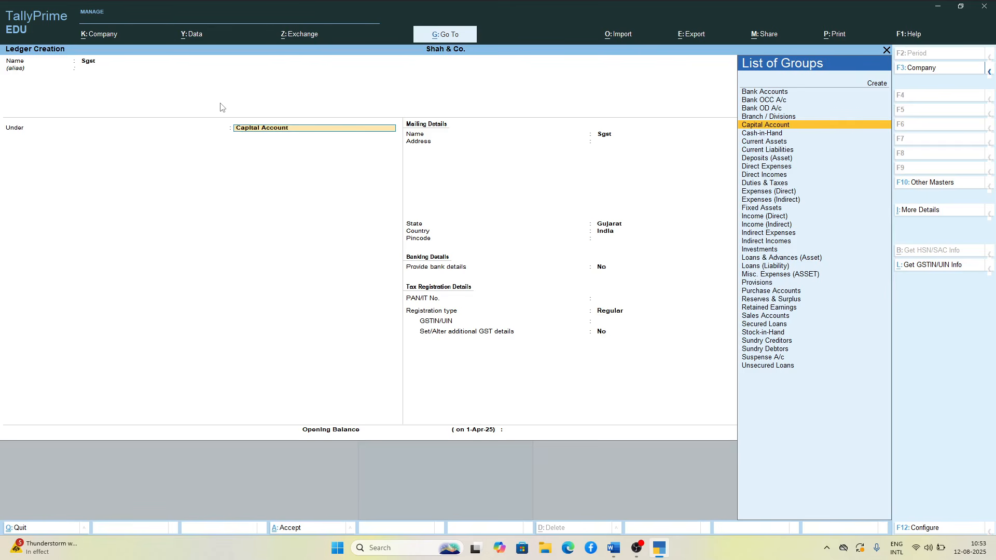
text(D)
key(Down)
key(Down)
key(Down)
key(Down)
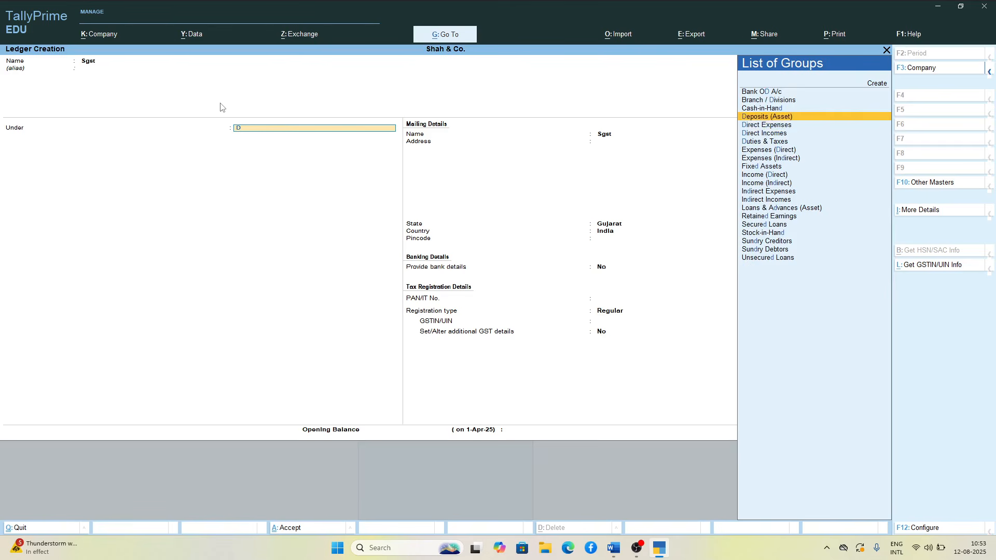
key(Return)
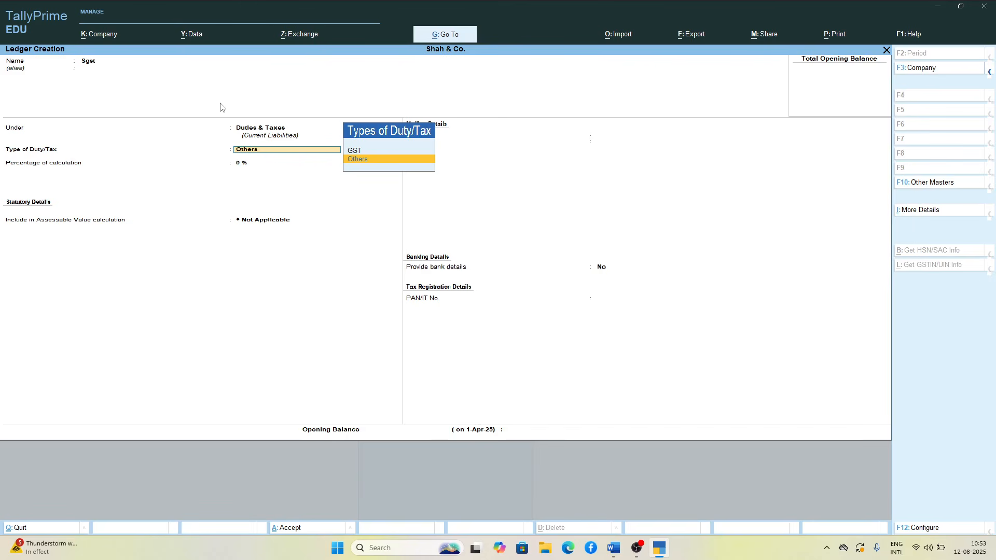
Step: Set the Sgst ledger's type of duty/tax to GST and its tax type to SGST/UTGST
key(Up)
key(Return)
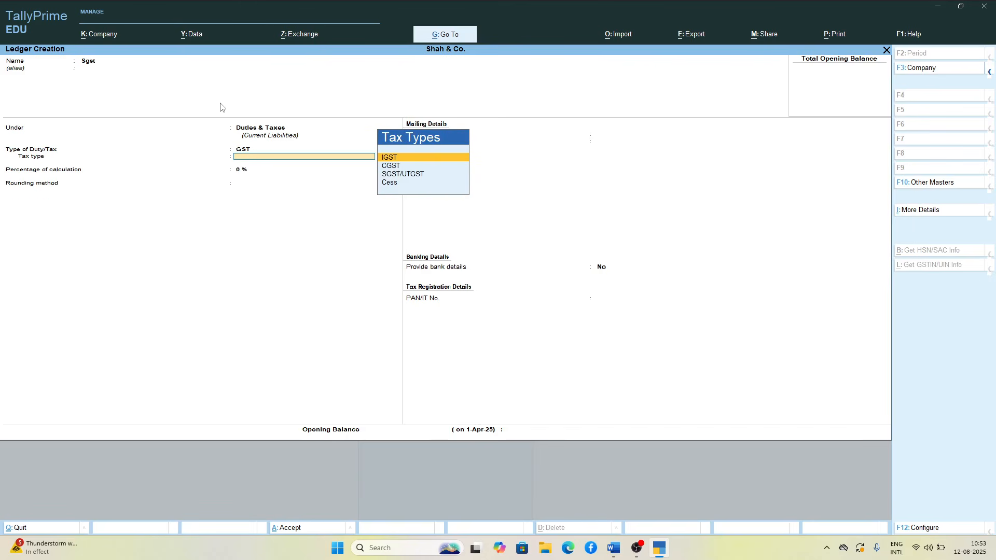
key(Down)
key(Down)
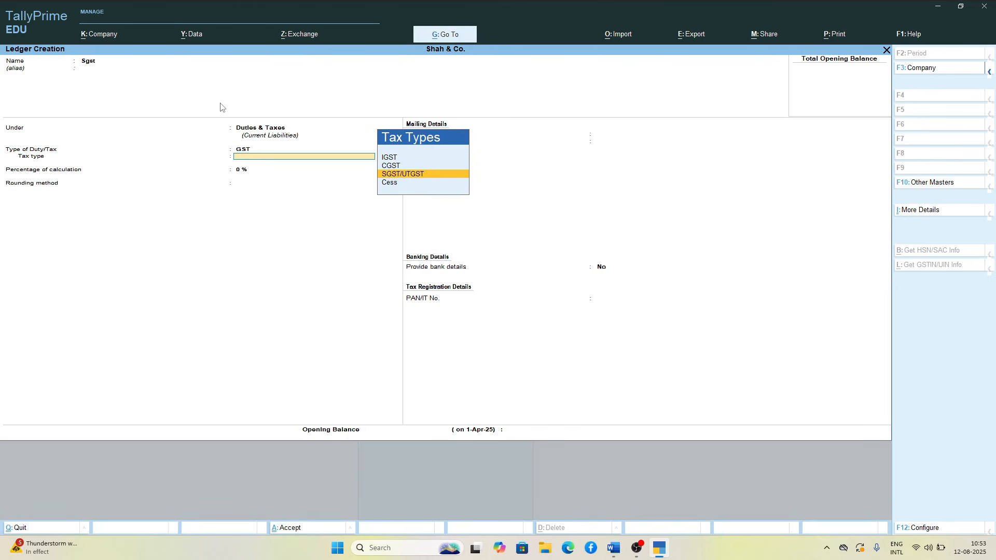
key(Return)
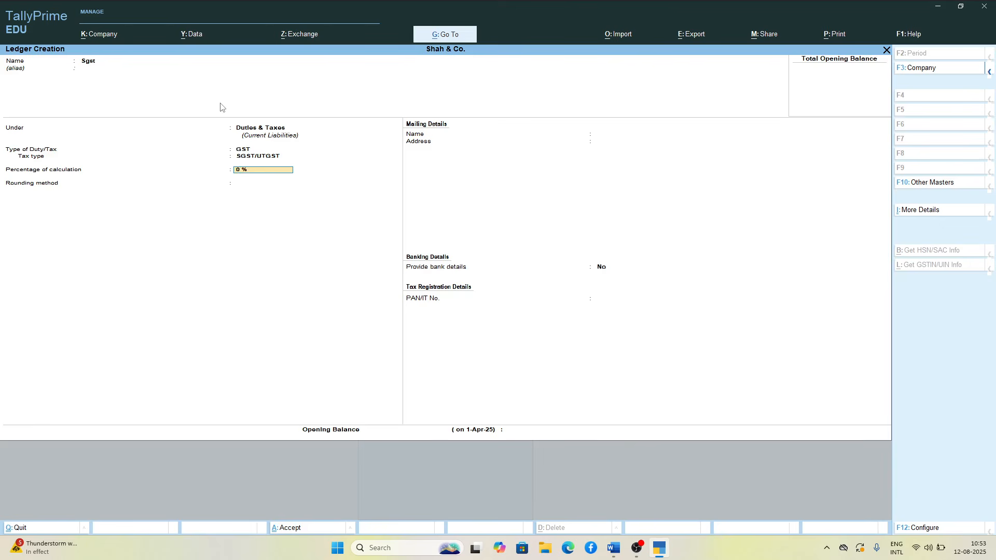
Step: Keep the Sgst ledger's calculation percentage at 0% and rounding method Not Applicable, leave its opening balance empty, and save the ledger
key(Return)
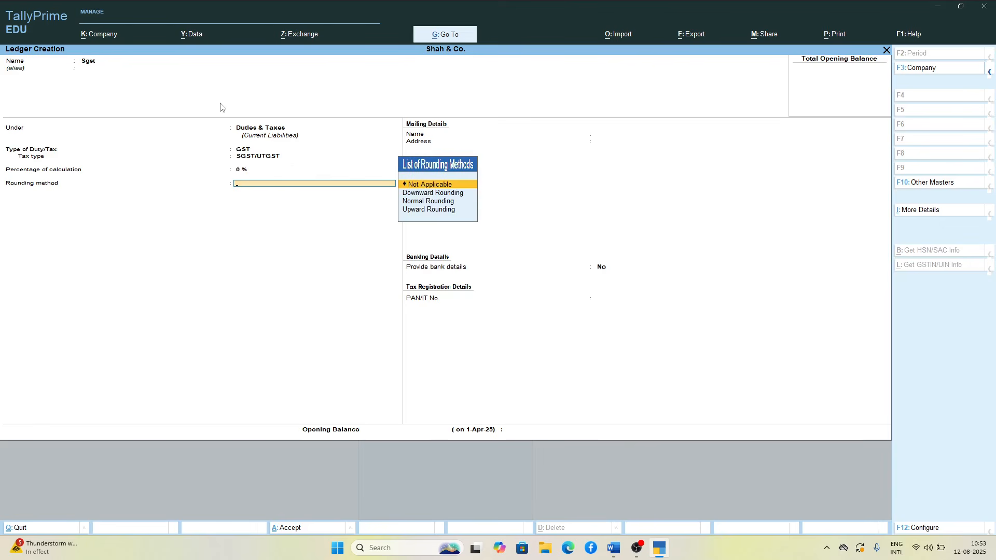
key(Return)
key(Return)
key(Return)
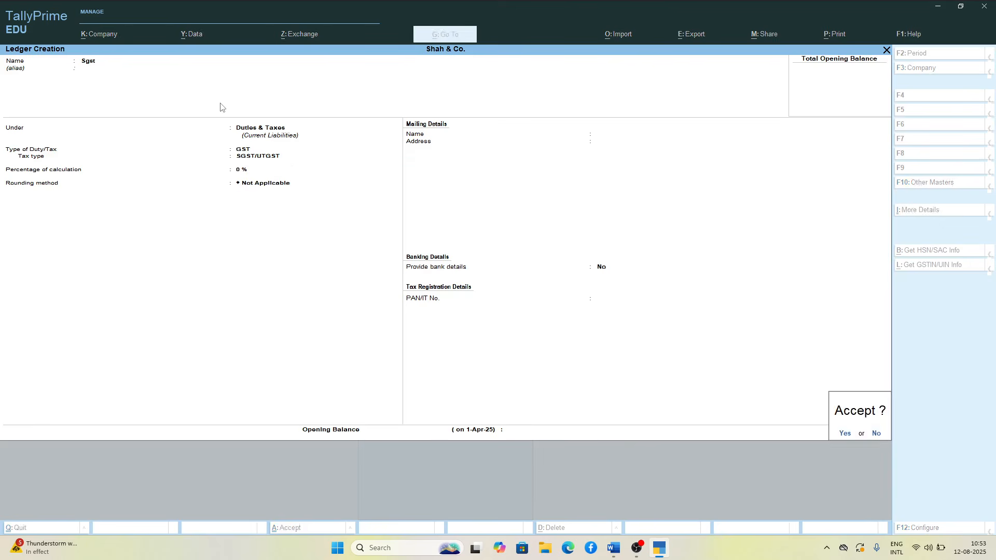
key(Return)
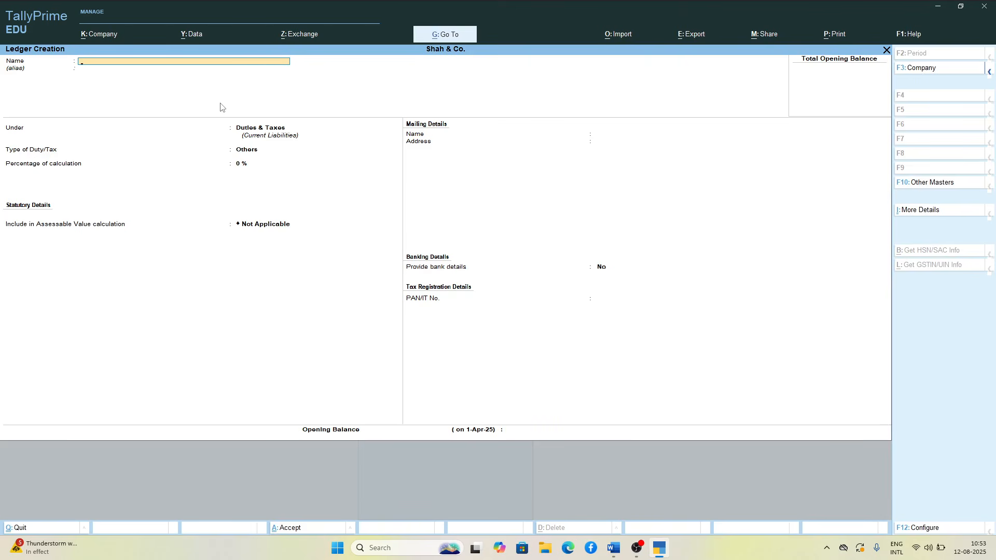
key(super)
key(super)
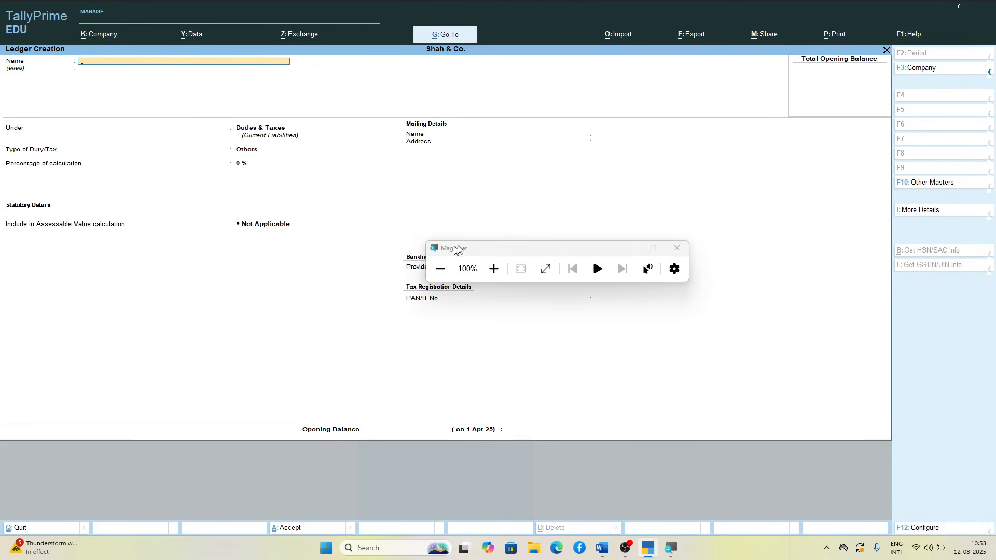
click(494, 268)
click(92, 65)
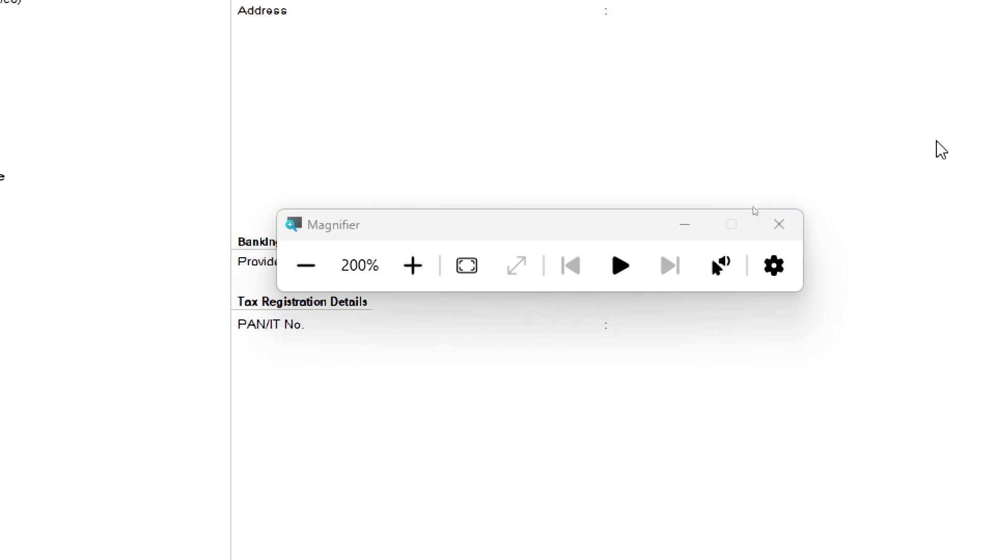
click(779, 226)
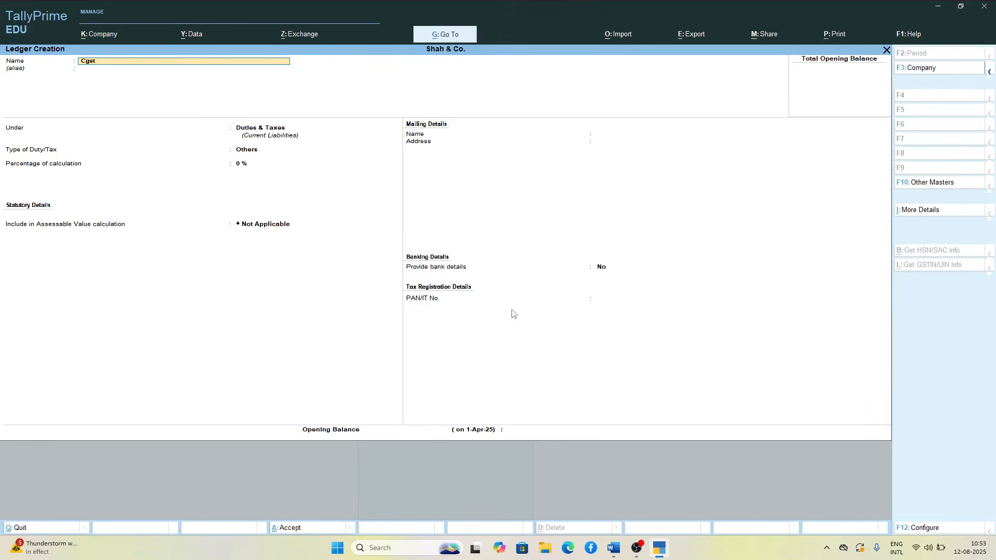
Step: Name the new ledger Cgst under Duties & Taxes and set its type of duty/tax to GST
key(Return)
key(Return)
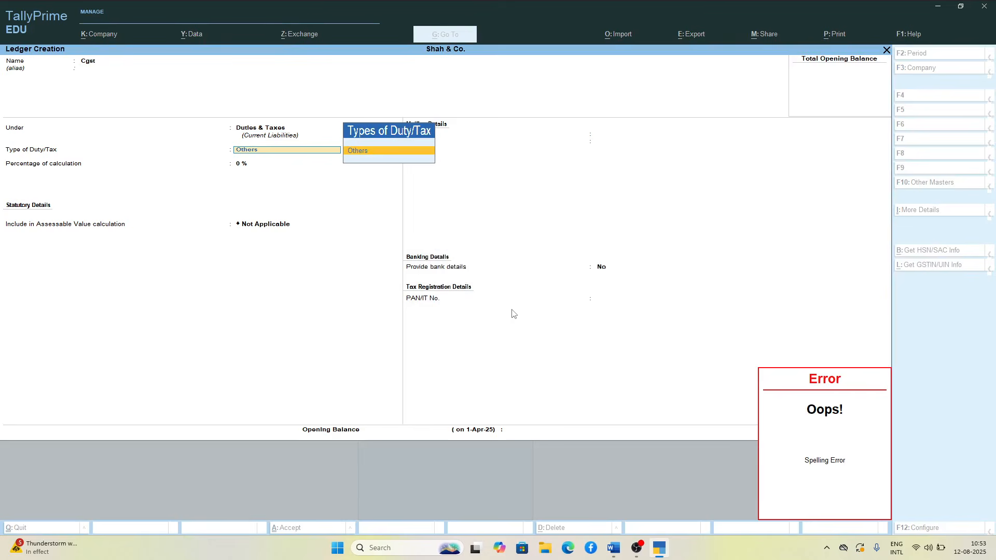
key(BackSpace)
key(BackSpace)
key(BackSpace)
key(BackSpace)
key(BackSpace)
key(BackSpace)
key(BackSpace)
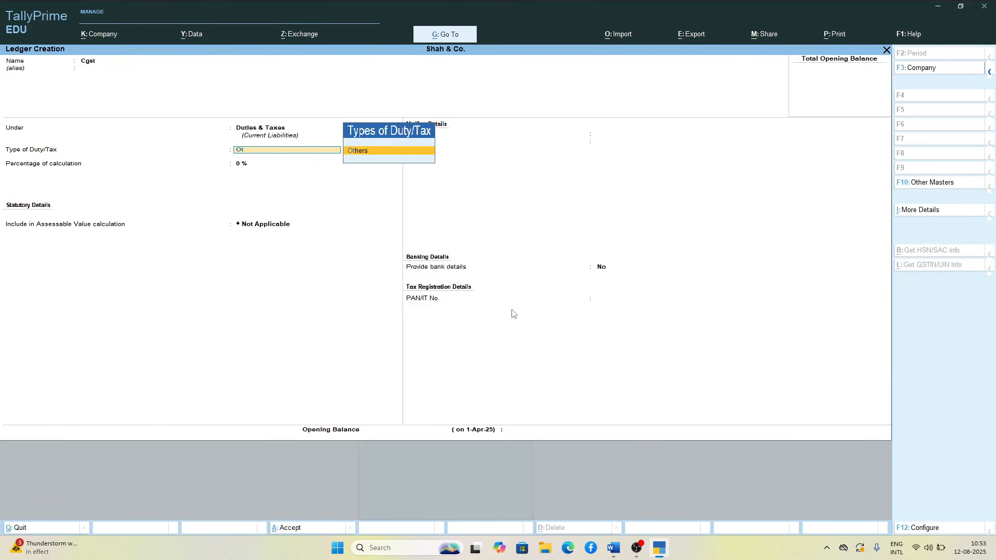
key(Return)
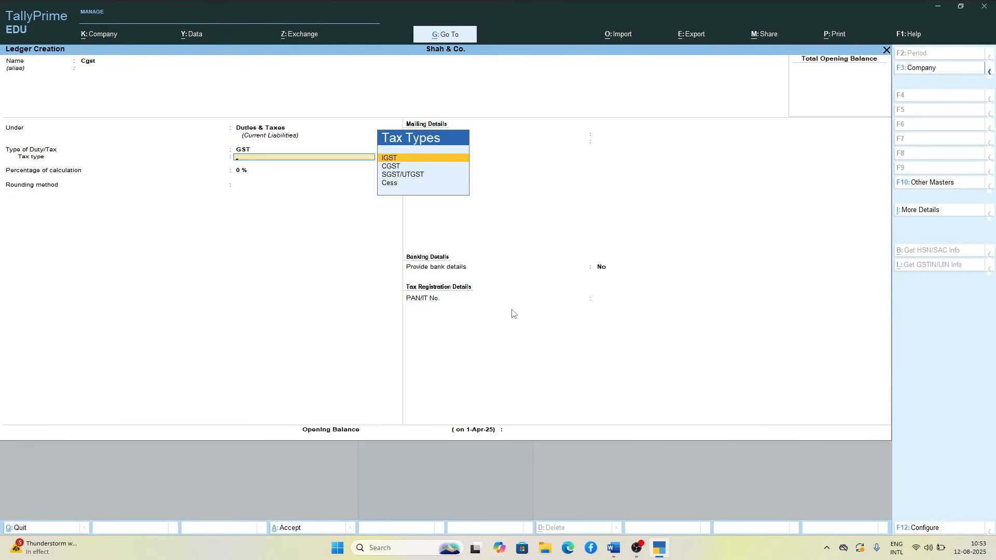
Step: Set the Cgst ledger's tax type to CGST, keep 0% and the Not Applicable rounding method, and save the ledger
key(Down)
key(Return)
key(Return)
key(Return)
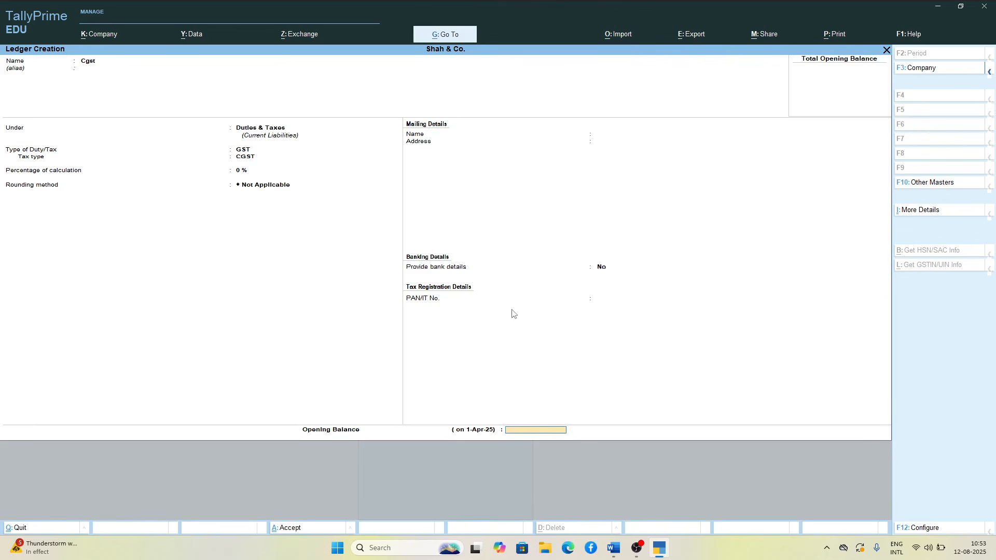
key(Return)
Step: Name the next ledger Igst under Duties & Taxes and set its type of duty/tax to GST
text(I)
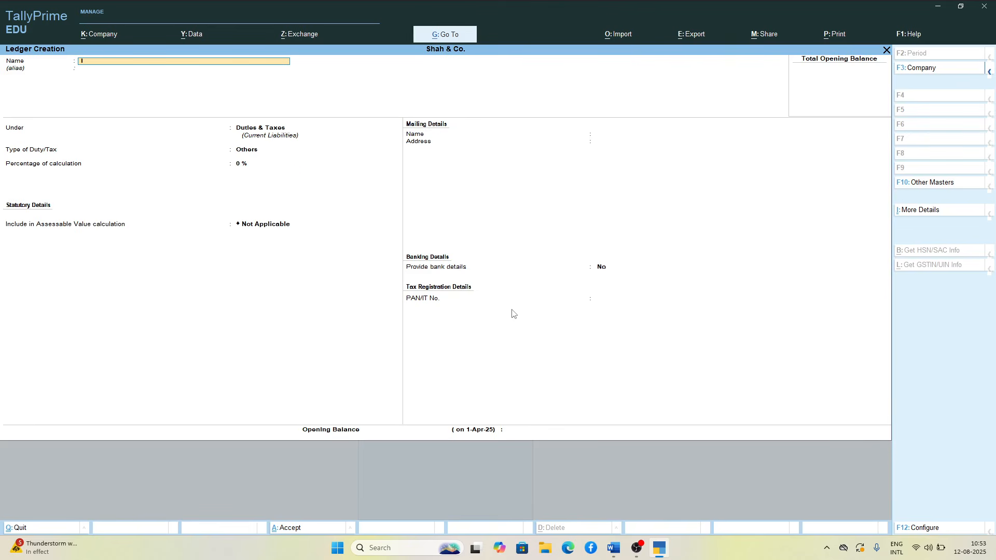
text(gst)
key(Return)
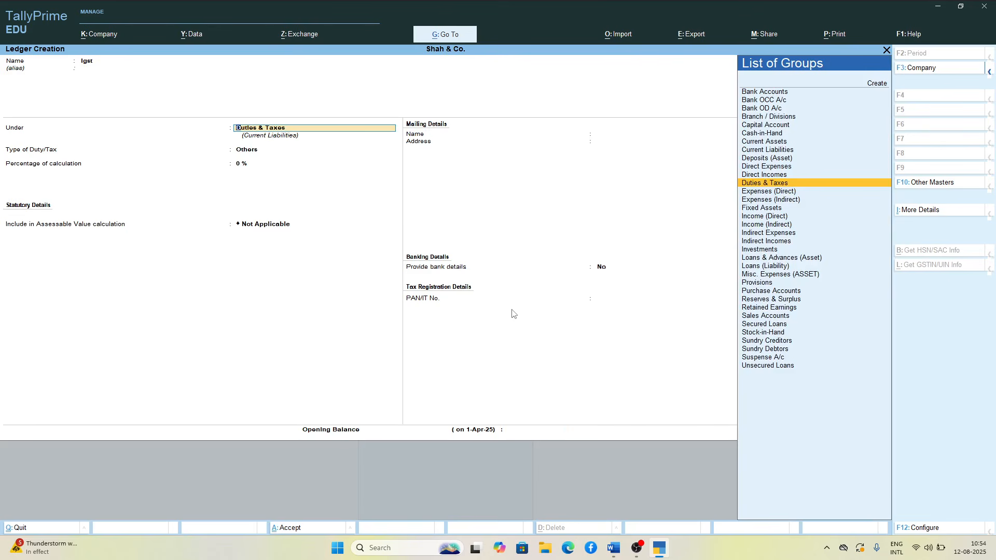
key(Return)
key(Up)
key(Return)
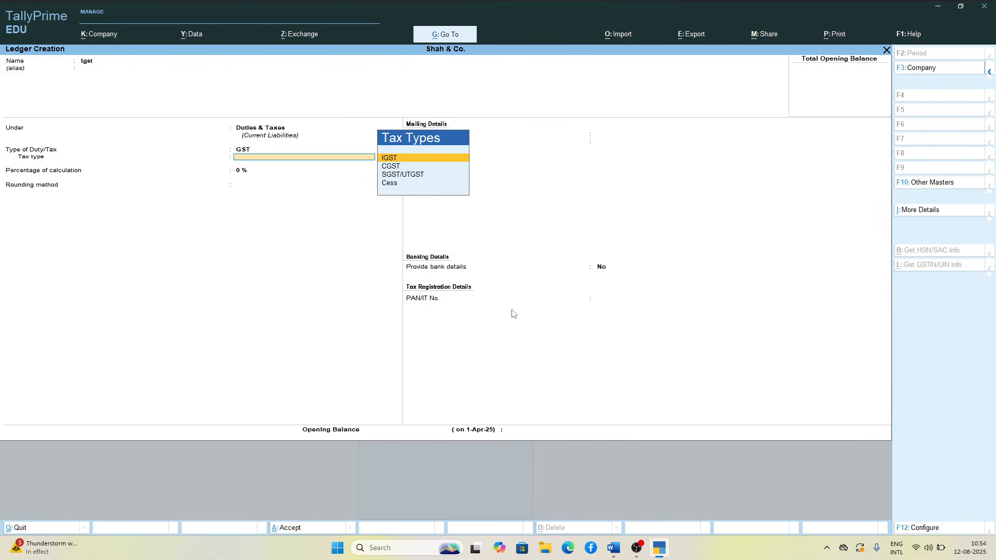
Step: Set the Igst ledger's tax type to IGST, keep 0% and the Not Applicable rounding method, and save the ledger
key(Down)
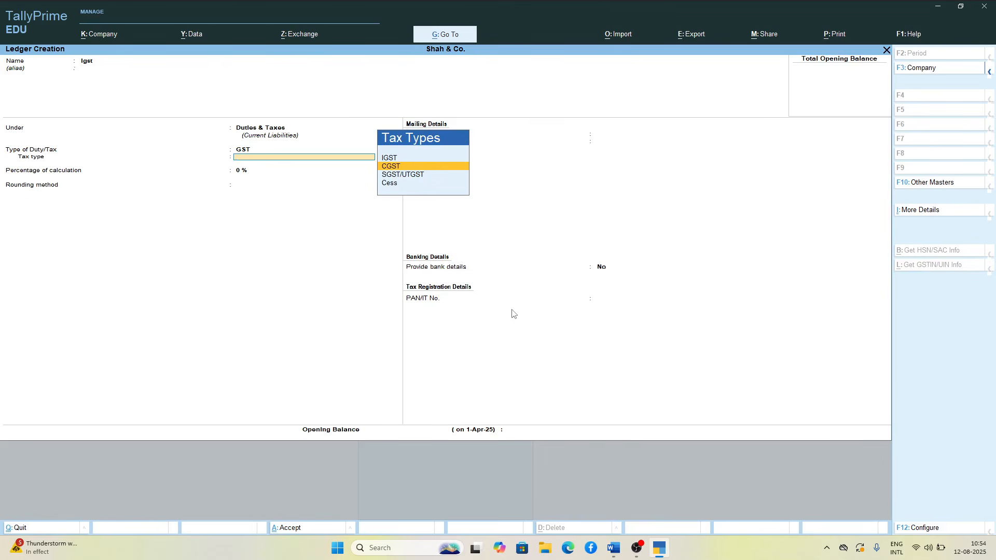
key(Up)
key(Return)
key(Return)
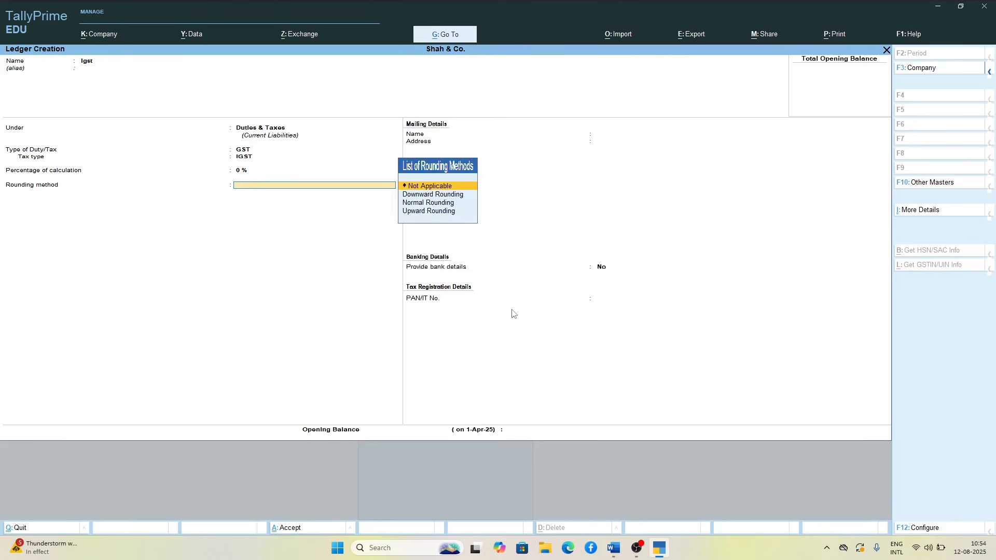
key(Return)
key(Return)
key(Return)
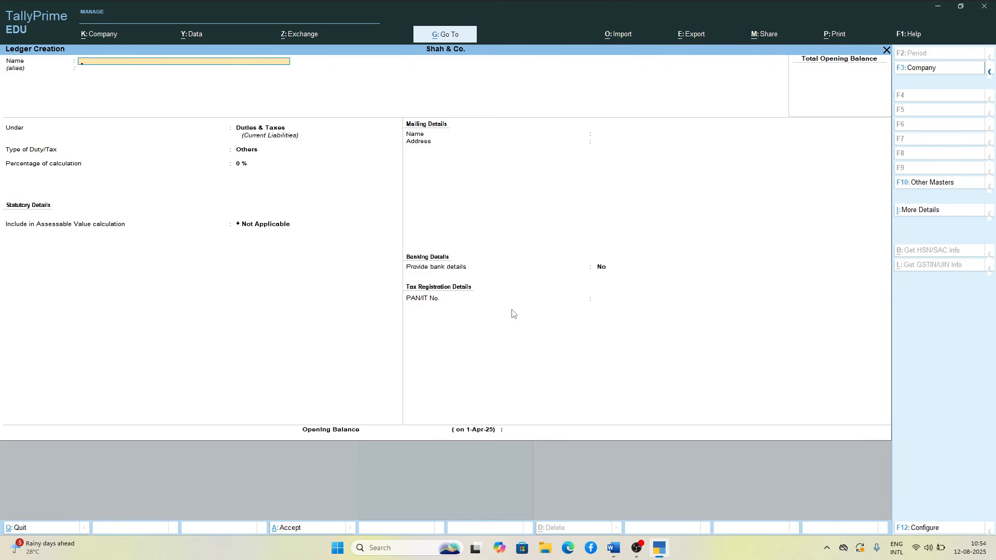
Step: Name the next new ledger Xyz & Co. (Local Creditors)
text(M)
key(BackSpace)
key(BackSpace)
text(Xyz & Co)
text(ocal Creditor)
key(Return)
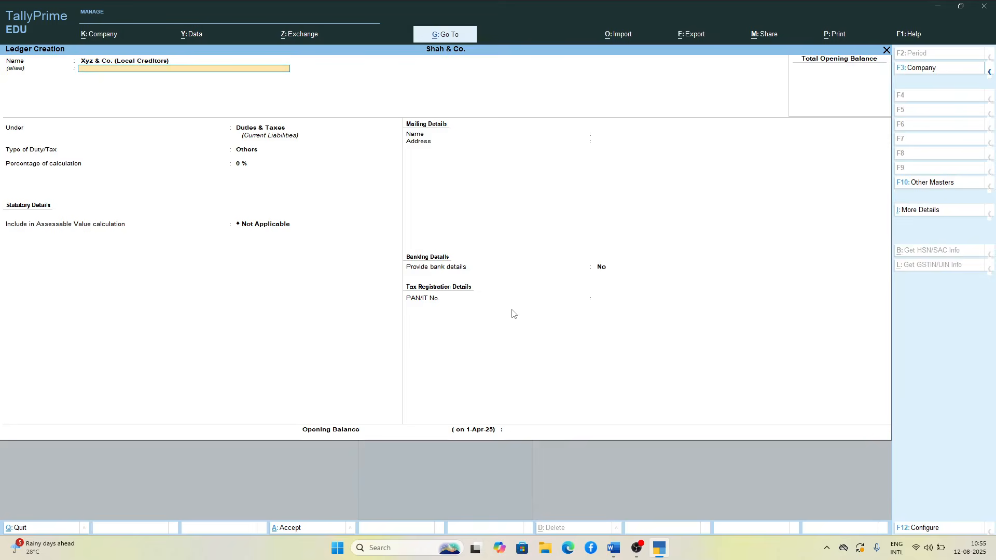
Step: Leave the alias empty and place the Xyz & Co. ledger under the Sundry Creditors group
key(Return)
text(S)
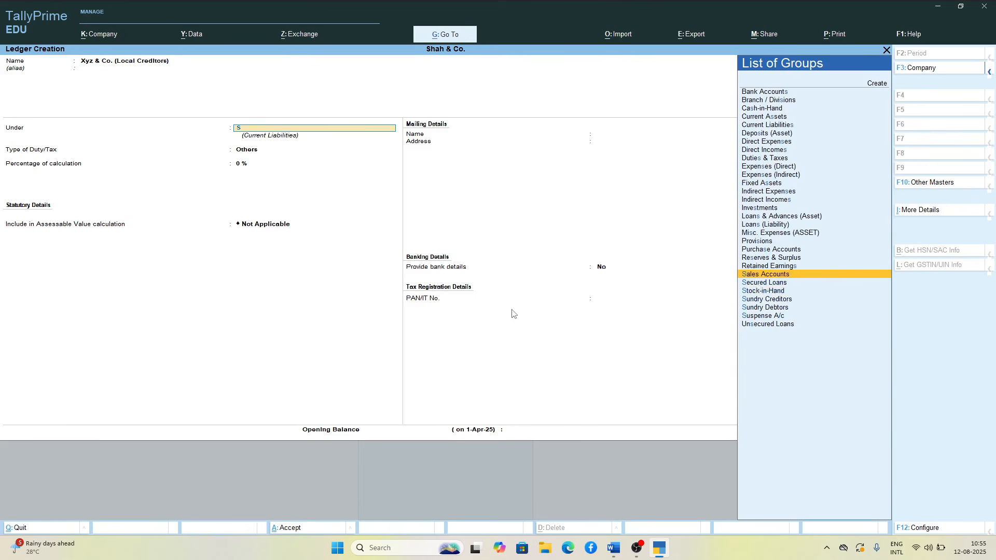
key(Down)
key(Down)
key(Down)
key(Return)
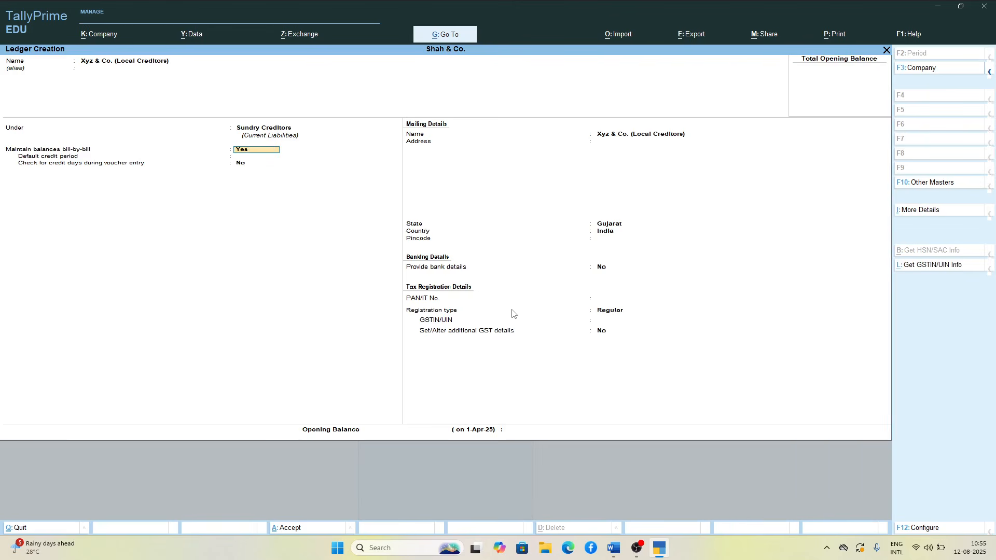
Step: Keep bill-by-bill balances at Yes and the credit days check at No, leaving the credit period and address empty
key(Return)
key(Return)
key(Return)
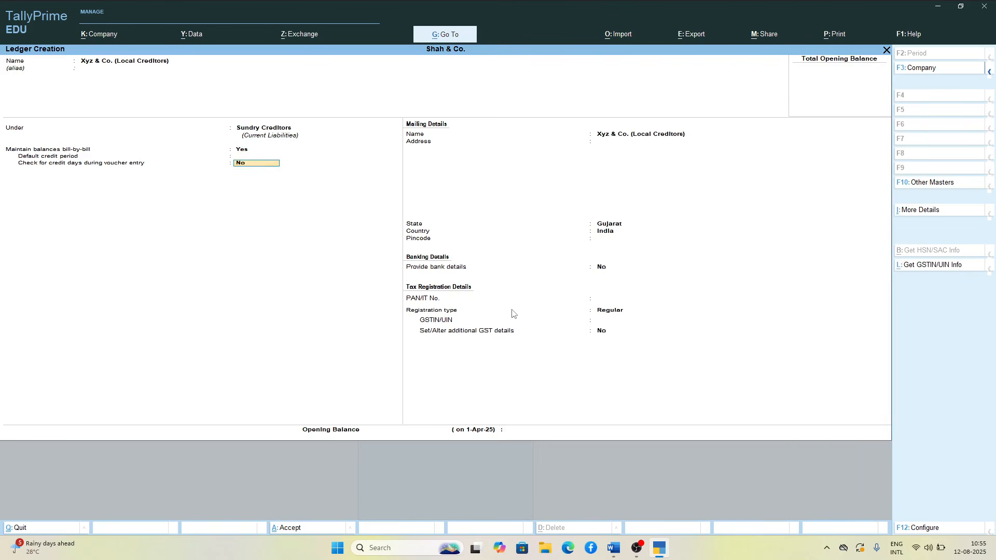
key(Return)
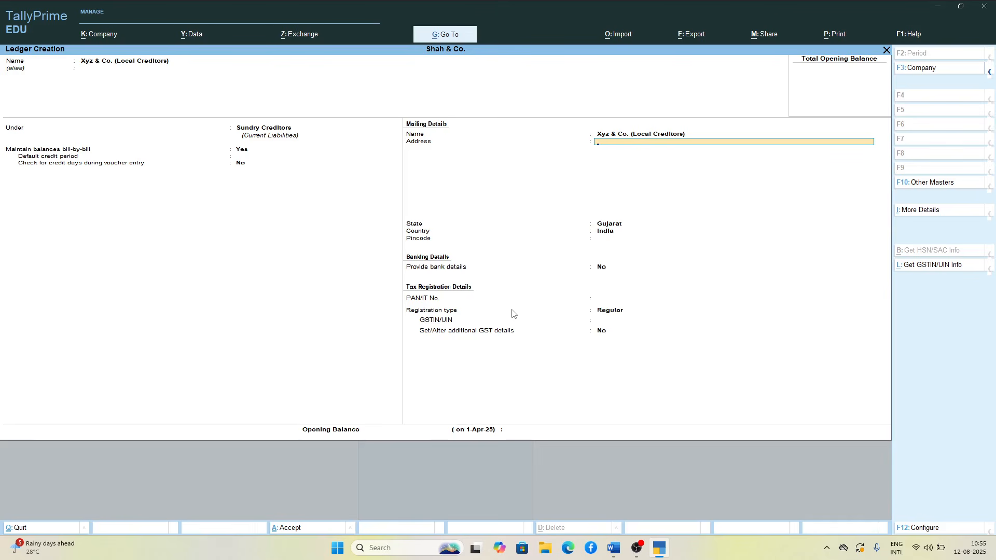
key(Return)
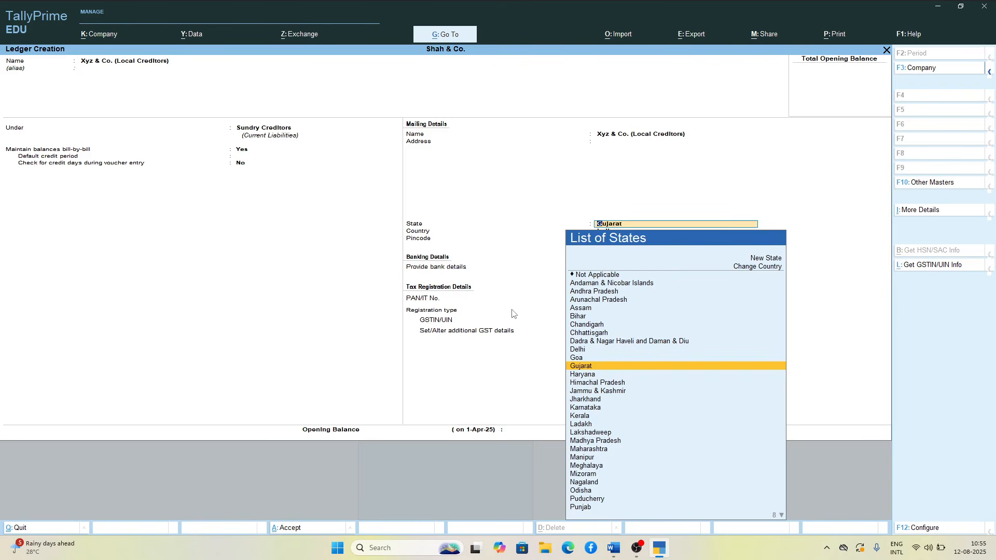
Step: Keep Gujarat as the creditor's state and enter the pincode in the mailing details
key(Down)
key(Down)
key(Up)
key(Up)
key(Return)
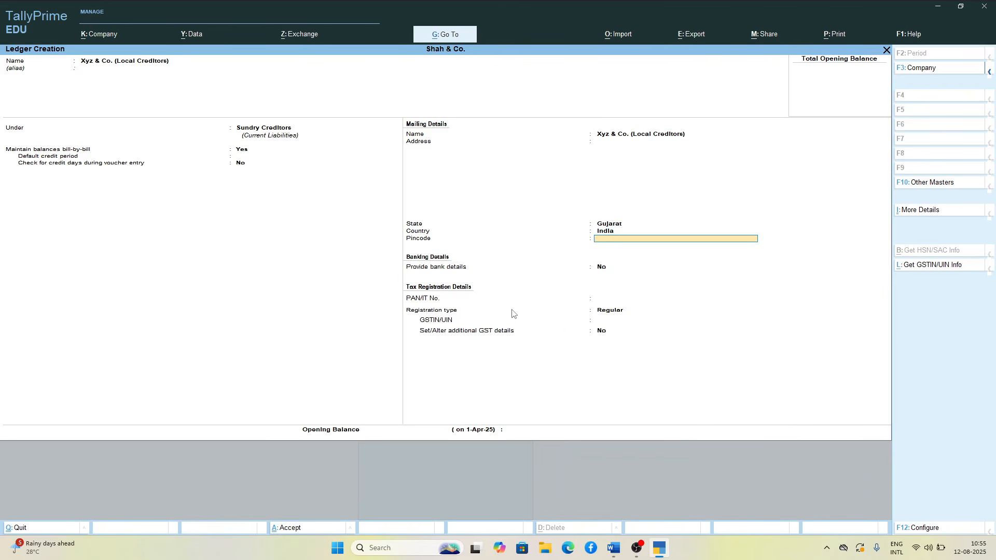
text(380058)
key(Return)
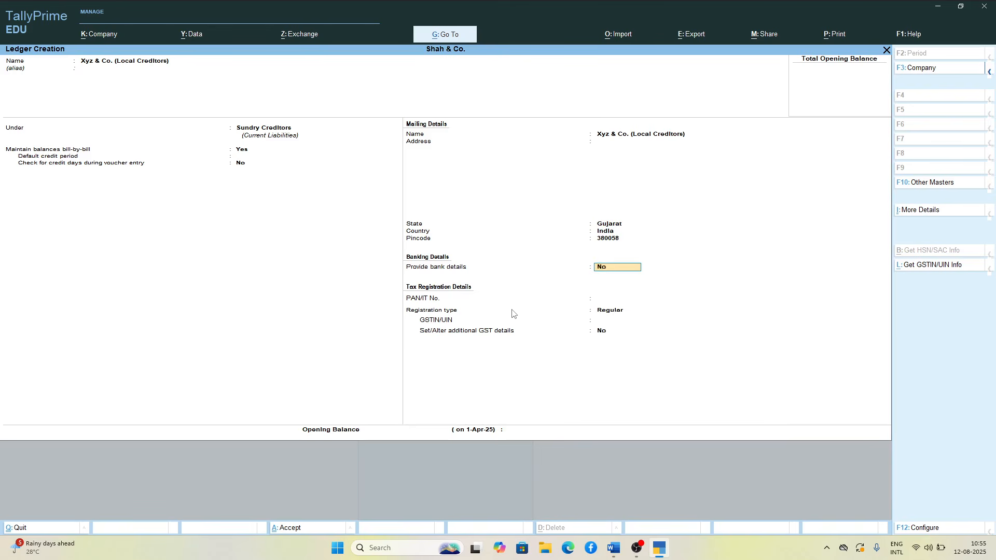
Step: Keep bank details at No and registration type Regular, leaving the PAN/IT number empty
key(Return)
key(Return)
key(Return)
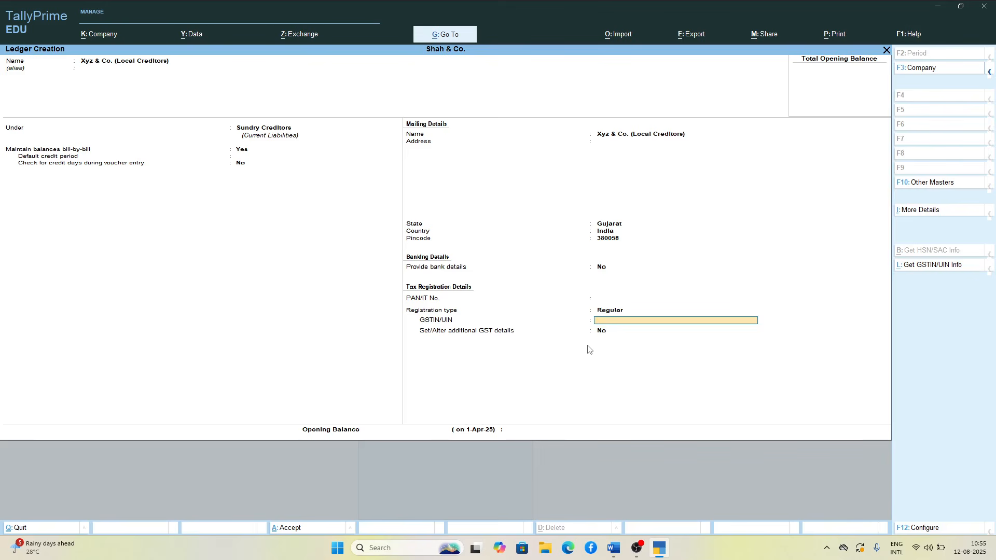
Step: Copy the second Gujarat GST number from the GST Numbers document in Word and paste it as the GSTIN/UIN in TallyPrime
click(613, 549)
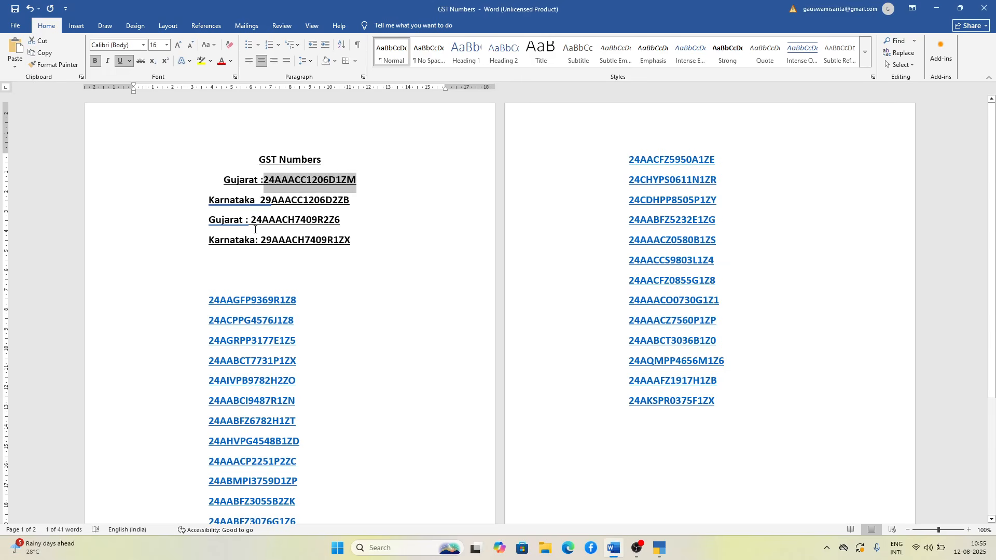
drag(252, 220, 351, 226)
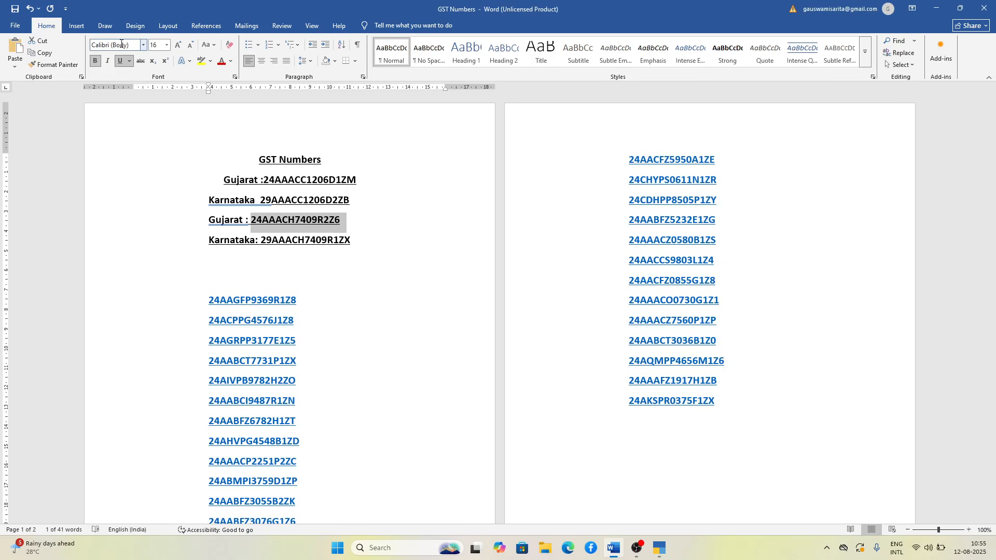
click(48, 54)
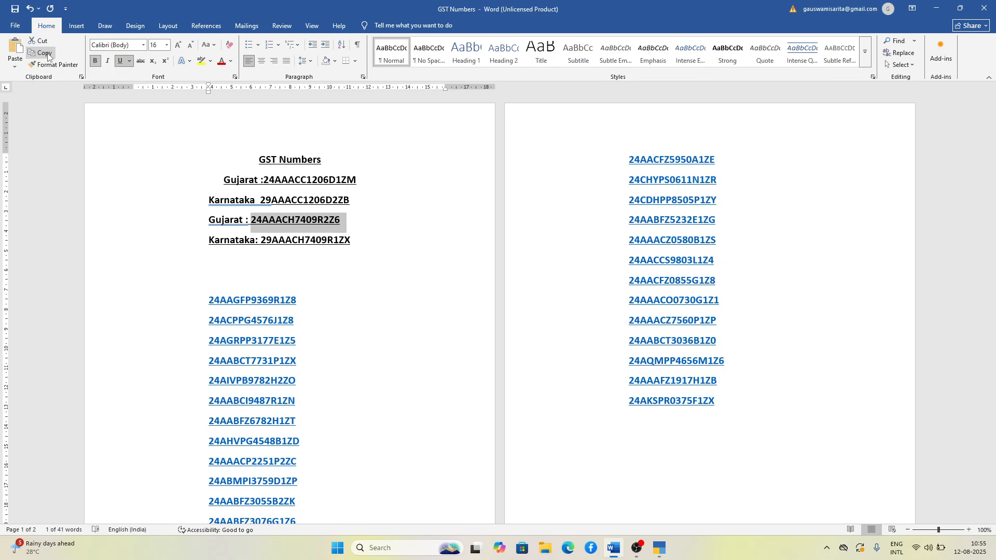
key(alt+Tab)
key(ctrl+v)
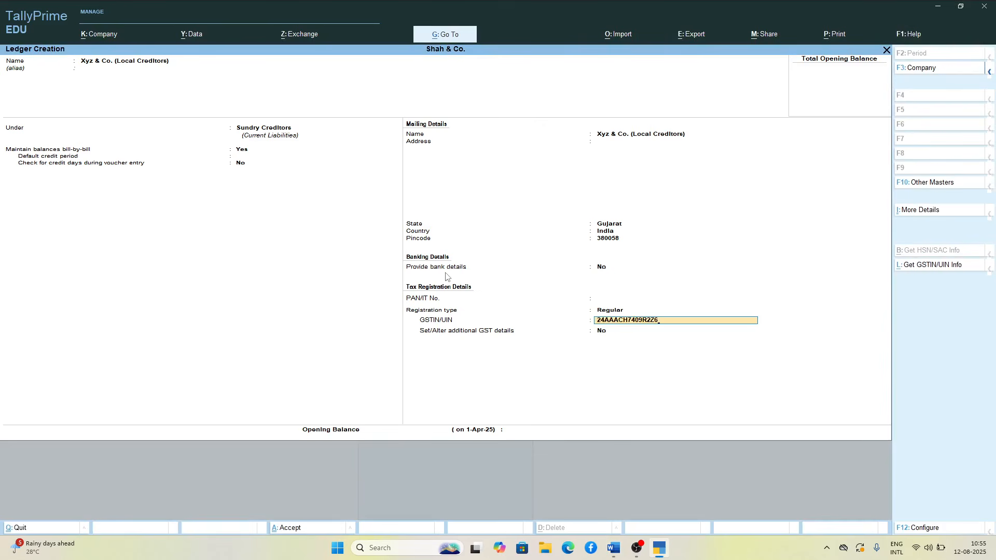
Step: Keep additional GST details at No, leave the opening balance empty, and save the Xyz & Co. ledger
key(Return)
key(BackSpace)
key(Return)
key(Return)
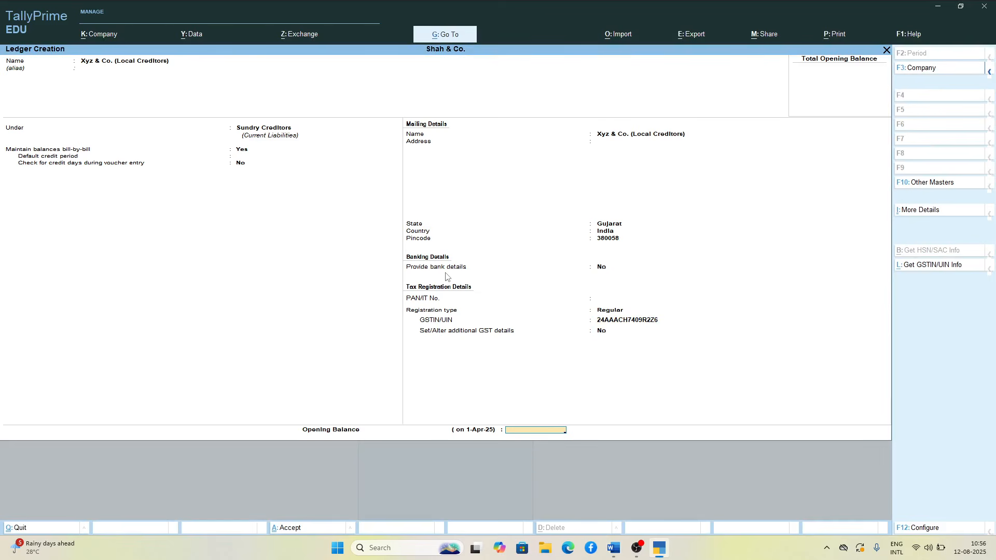
key(Return)
key(Return)
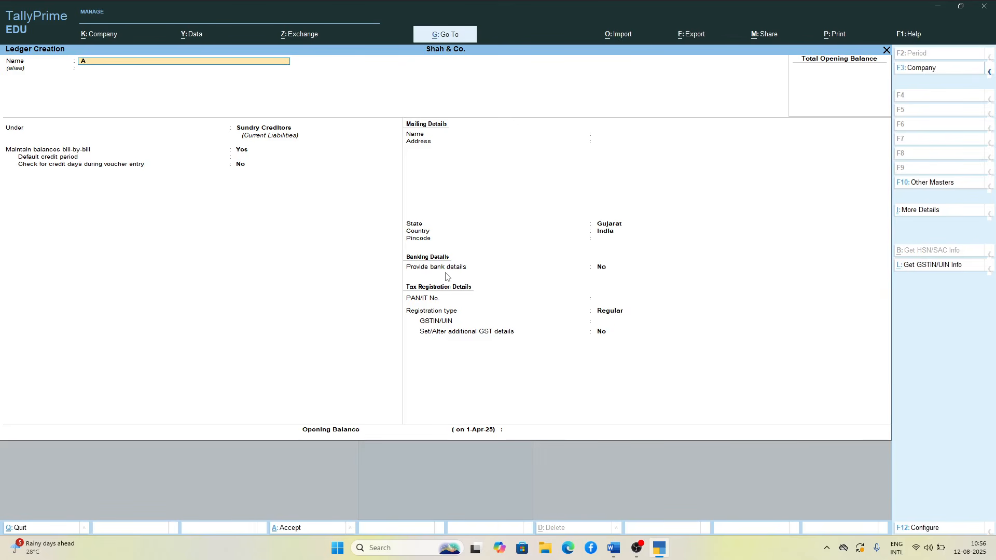
Step: Enter Abc & Co. as the name of the next new ledger
text(Abc & Co.)
key(Return)
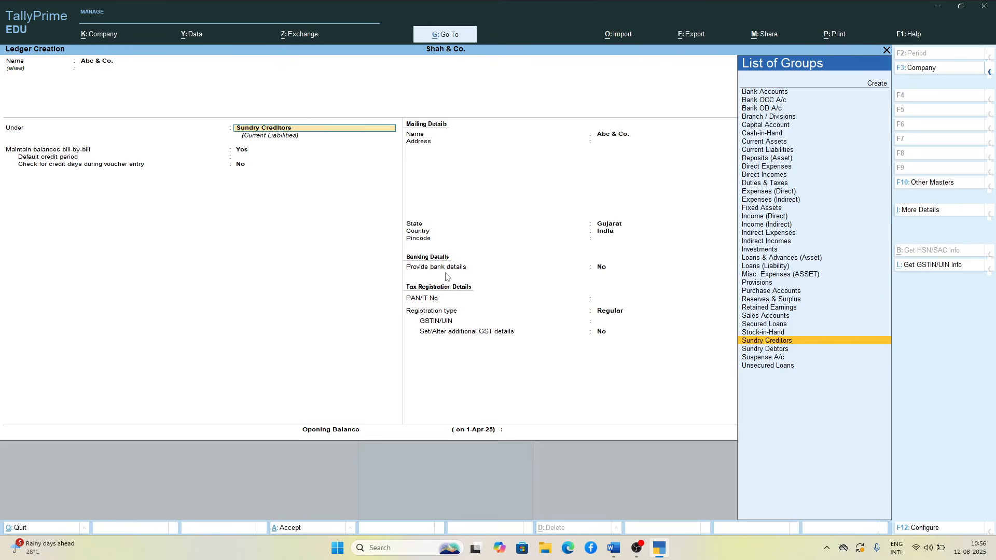
text(S)
key(Down)
key(Down)
key(Down)
key(Down)
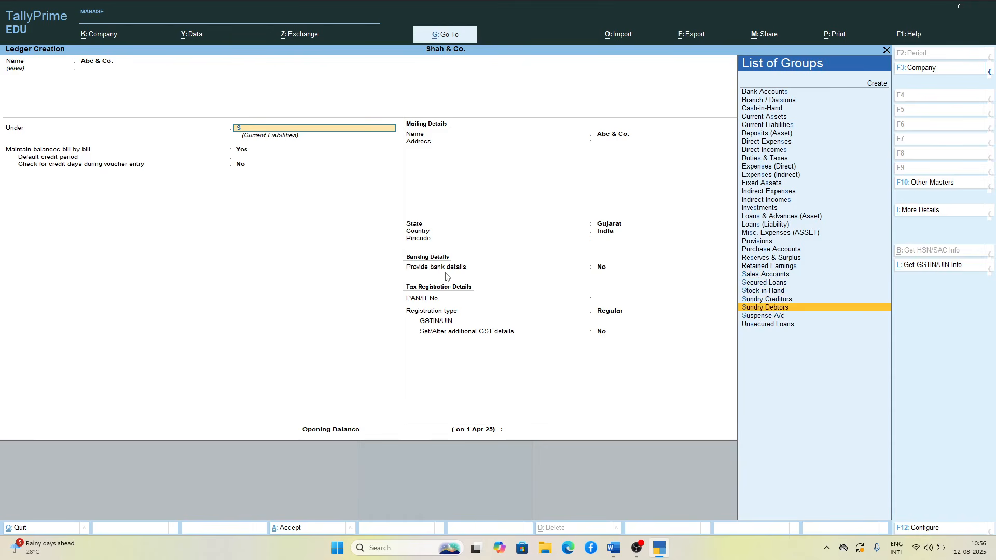
key(BackSpace)
key(BackSpace)
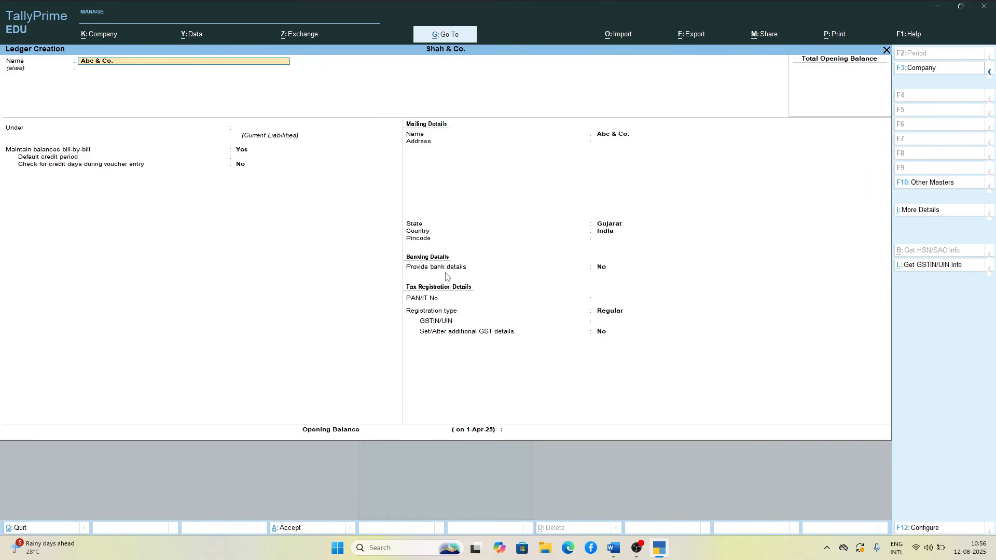
Step: Extend the new ledger's name to Abc & Co. (Local Debtors)
text((Local Debtors)()
key(Return)
key(BackSpace)
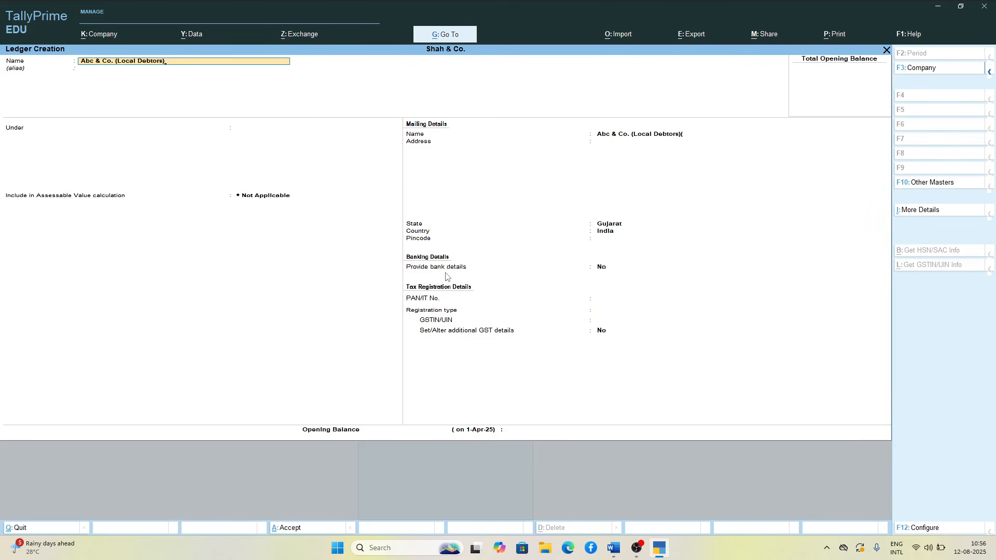
Step: Place the Abc & Co. (Local Debtors) ledger under the Sundry Debtors group
key(Return)
text(s)
key(Down)
key(Down)
key(Down)
key(Down)
key(Down)
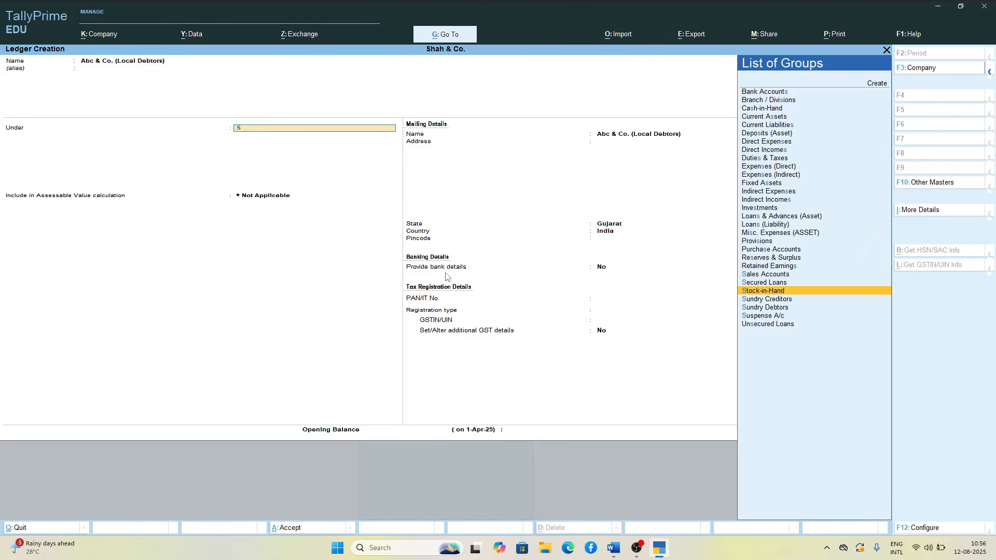
key(Return)
Step: Keep bill-by-bill balances at Yes, the state Gujarat and bank details at No, and enter the party's pincode
key(Return)
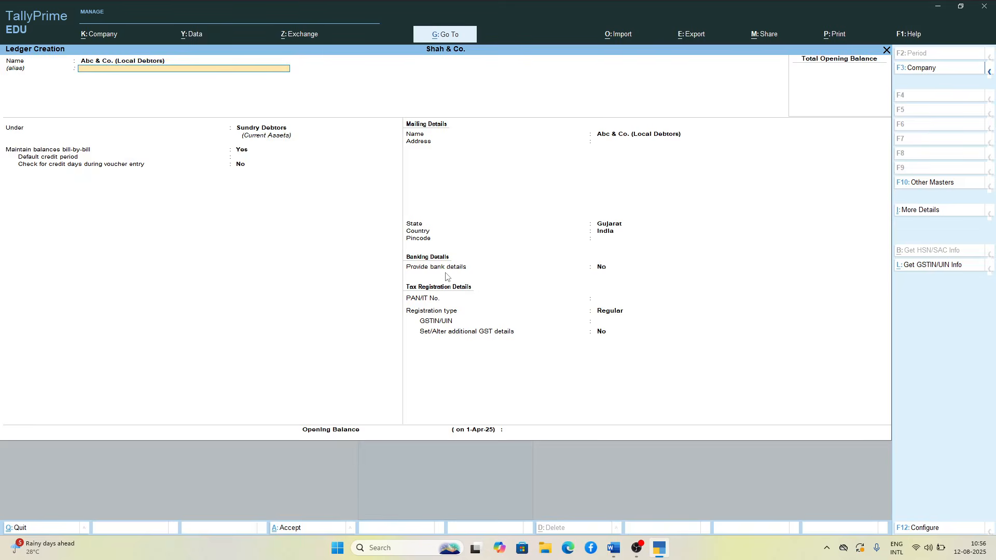
key(Return)
key(Return)
key(Return)
key(Return)
key(Return)
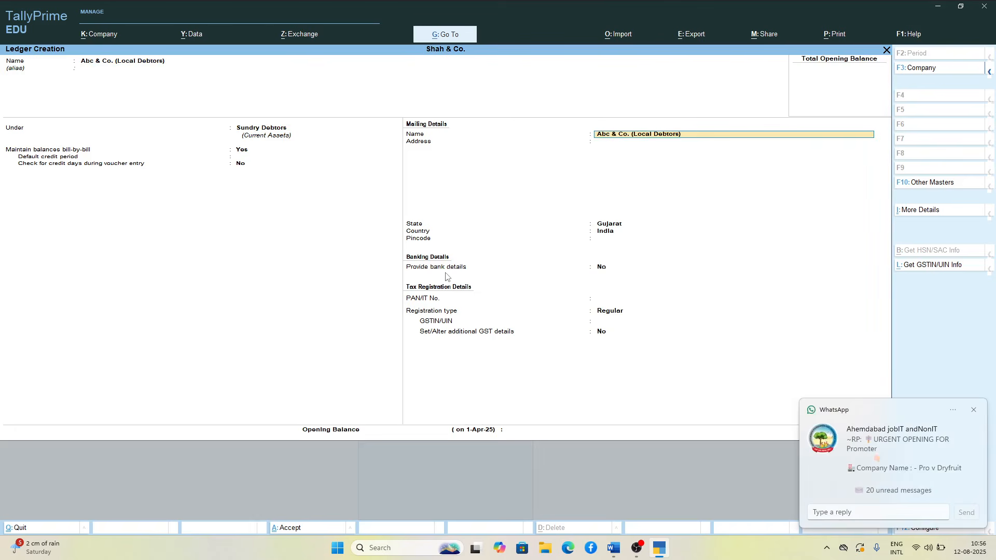
key(Return)
key(Return)
key(Return)
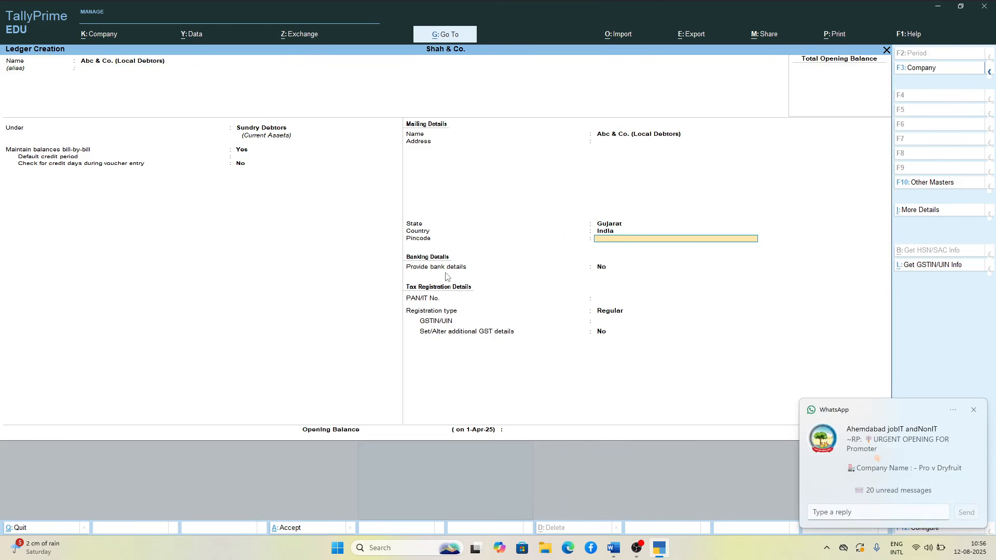
text(380058)
key(Return)
Step: Keep the Regular registration type, then copy the first blue GST number from the GST Numbers document in Word and paste it as the GSTIN/UIN in TallyPrime
key(Return)
key(Return)
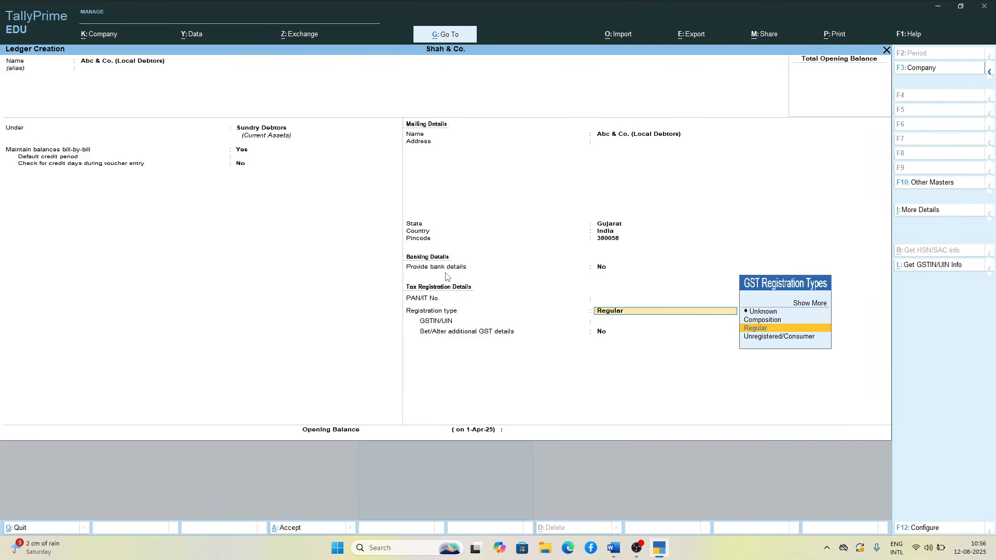
key(Return)
key(alt+Tab)
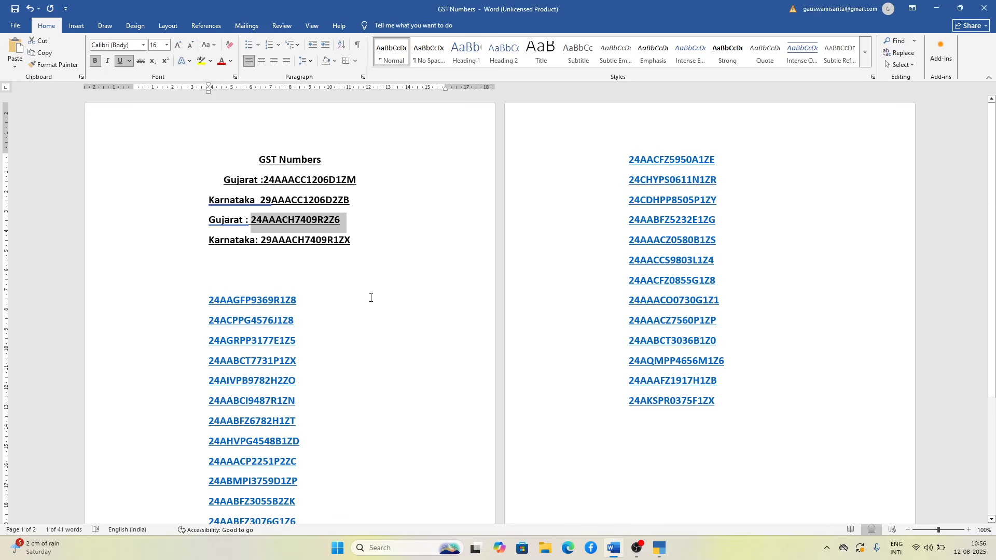
drag(206, 301, 304, 307)
key(ctrl+c)
key(alt+Tab)
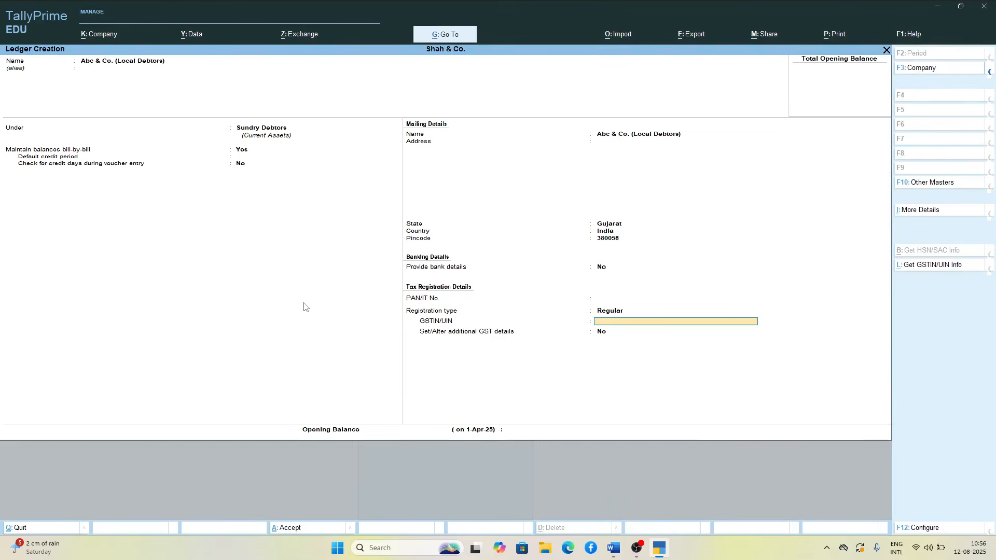
key(ctrl+v)
key(Return)
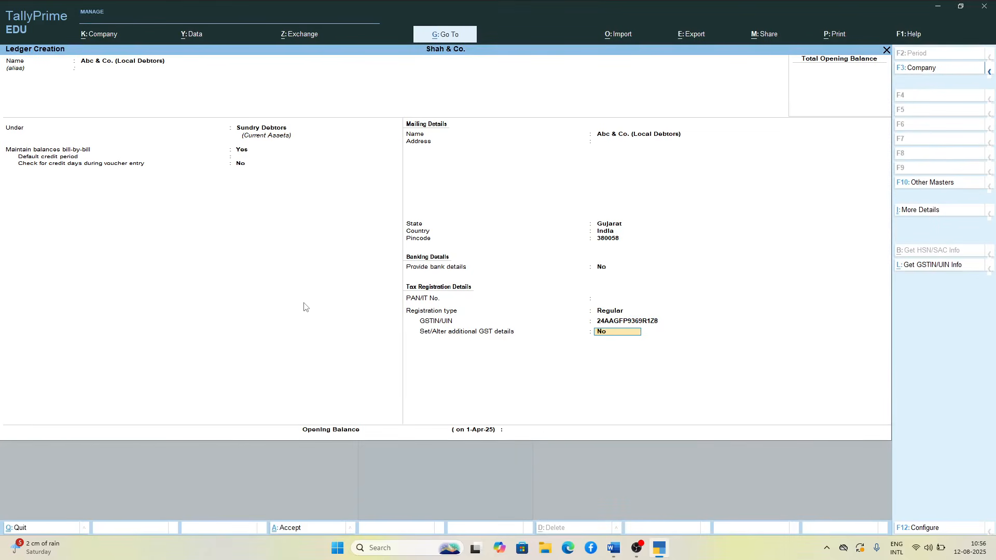
Step: Keep additional GST details at No, leave the opening balance empty, and save the Abc & Co. ledger
key(Return)
key(Return)
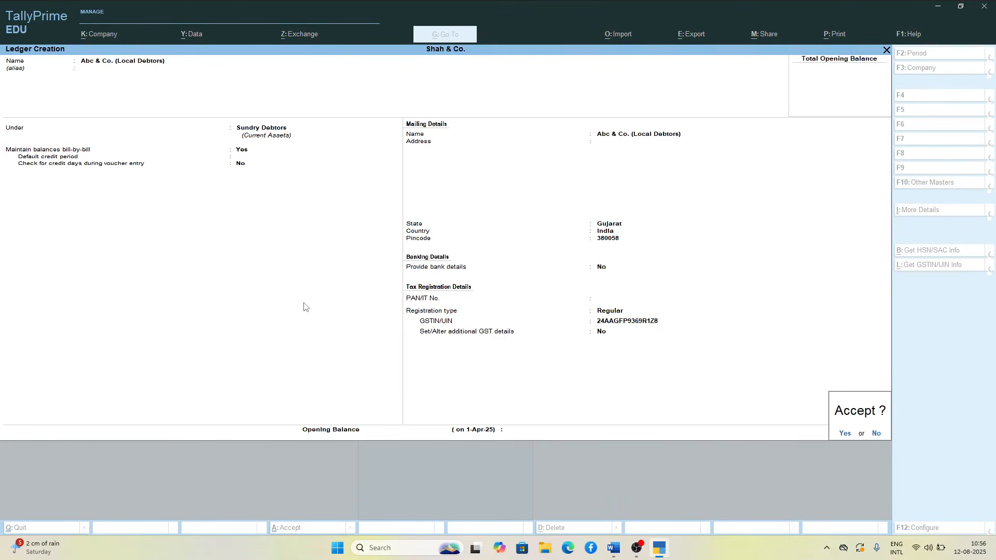
key(Return)
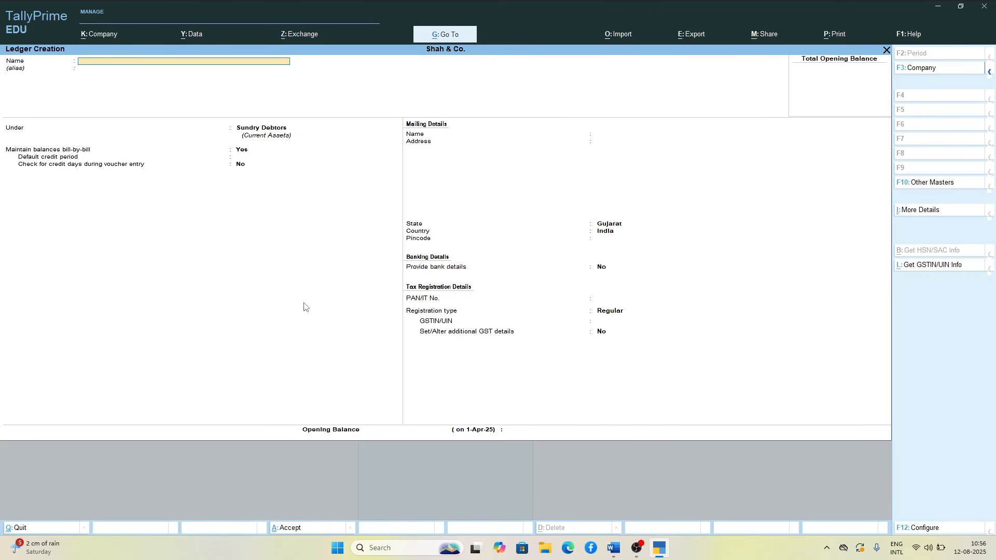
Step: Name the next new ledger Hello Company (Interstate Creditors)
text(Hello Company (Interstate)
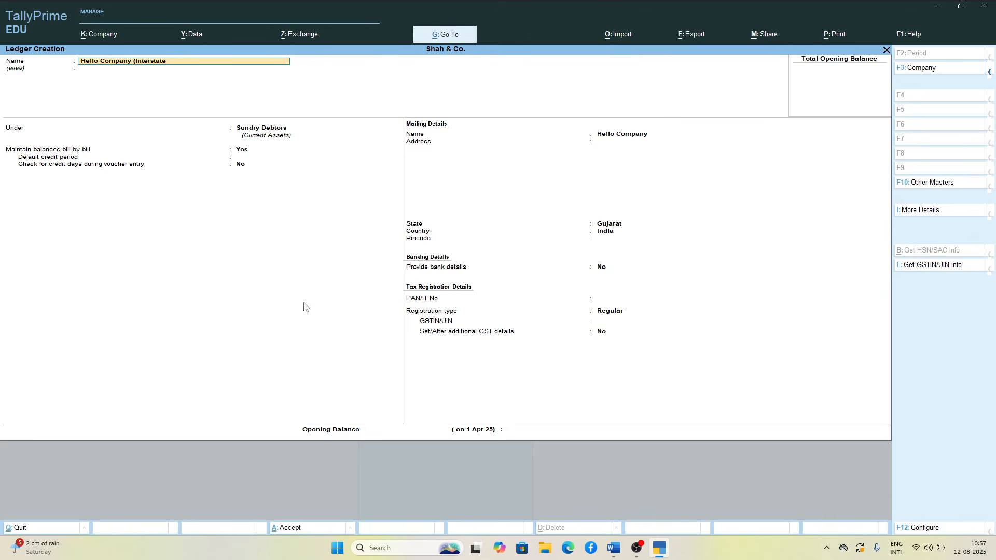
text(Cre)
key(BackSpace)
key(Return)
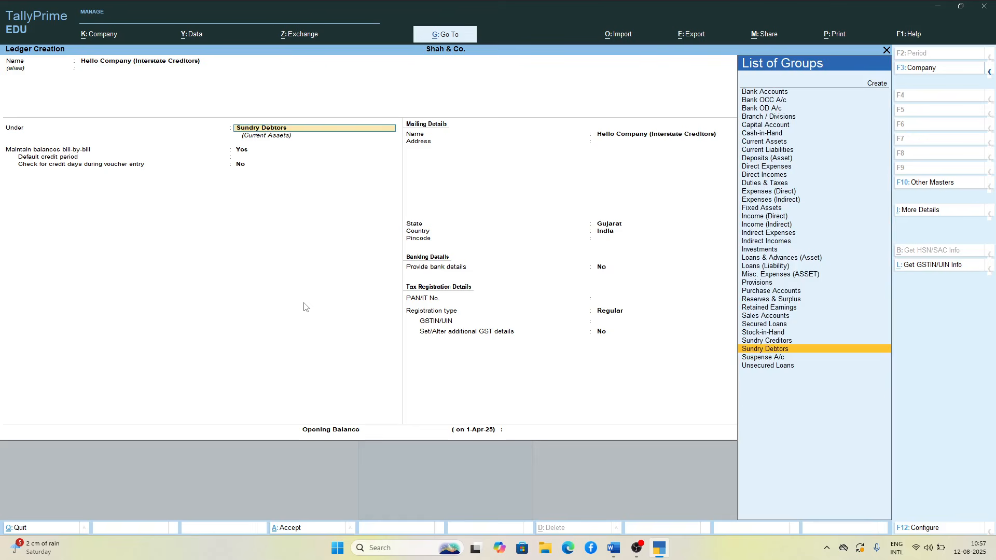
Step: Place the Hello Company ledger under the Sundry Creditors group
text(S)
key(Down)
key(Down)
key(Return)
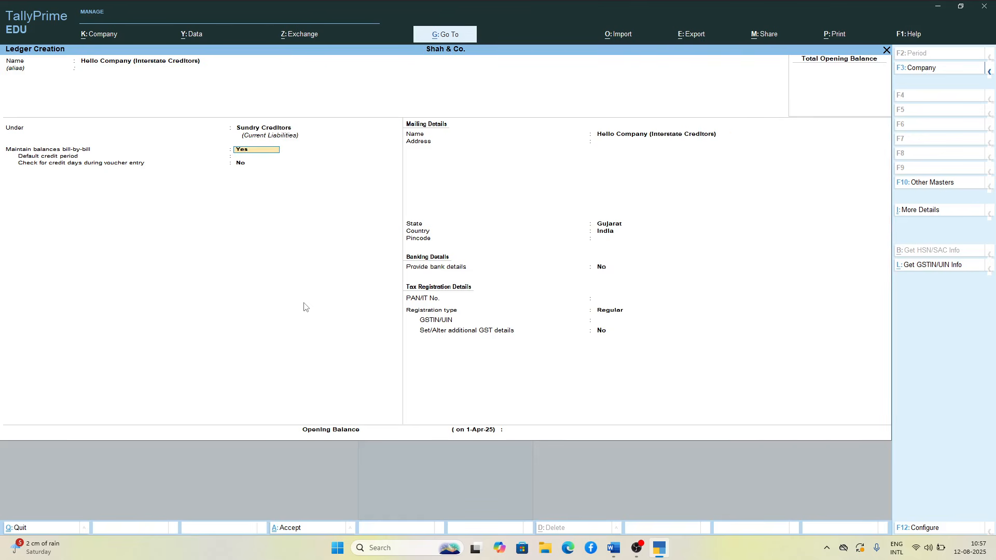
Step: Keep bill-by-bill balances at Yes, leave the address empty, and set Hello Company's state to Karnataka
key(Return)
key(Return)
key(Return)
key(Return)
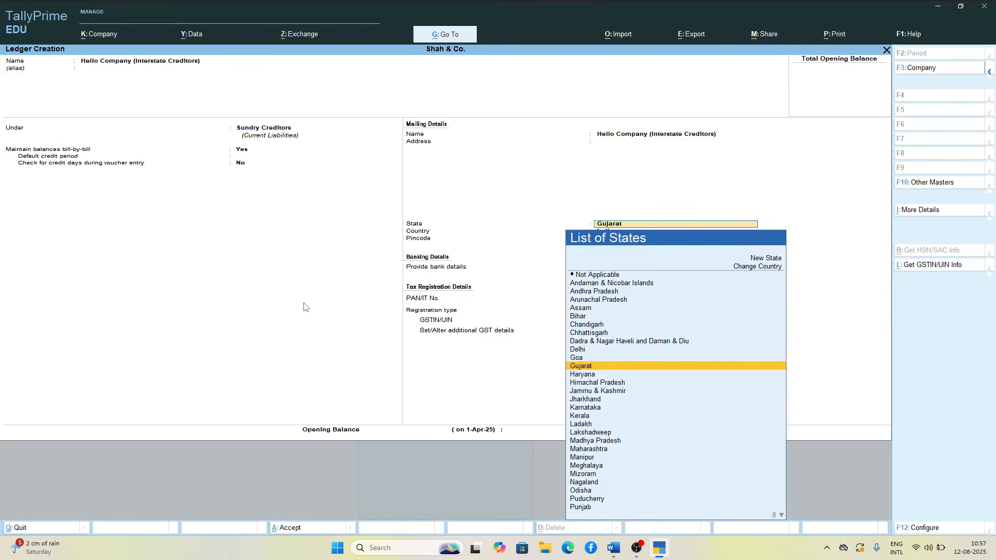
key(Down)
key(Down)
key(Down)
key(Down)
key(Down)
Step: Keep Hello Company's Regular registration type and paste the first Karnataka GST number from the GST Numbers document in Word as its GSTIN/UIN in TallyPrime
key(Return)
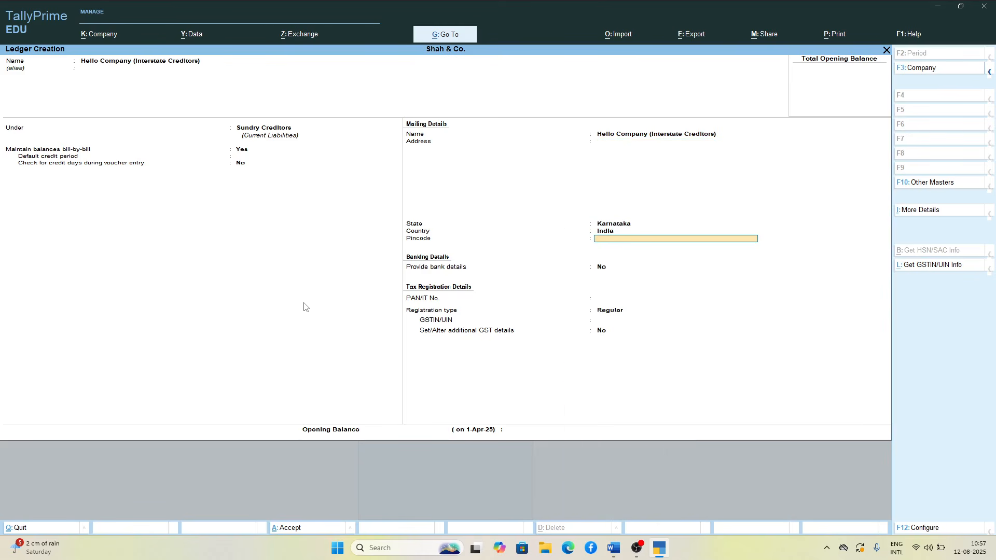
key(Return)
key(Return)
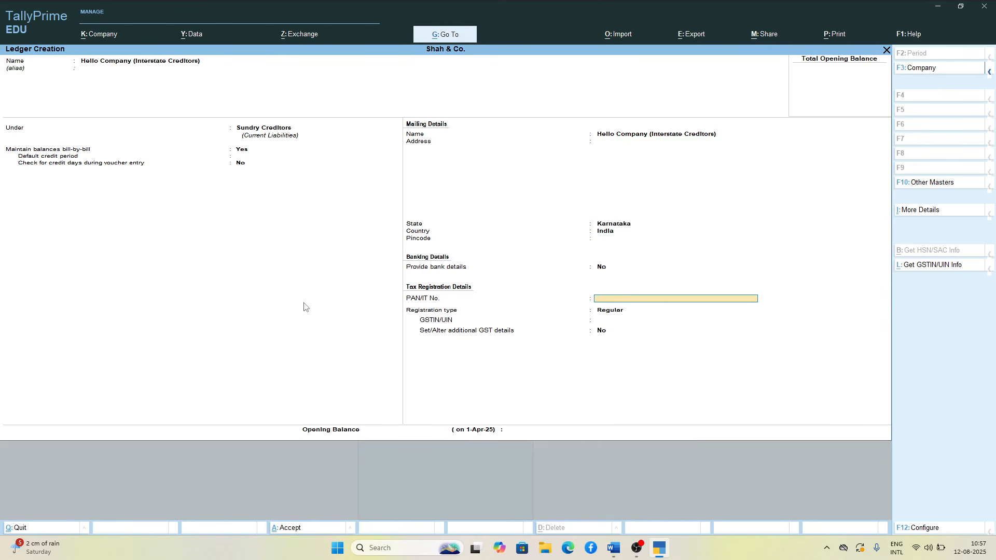
key(Return)
key(Return)
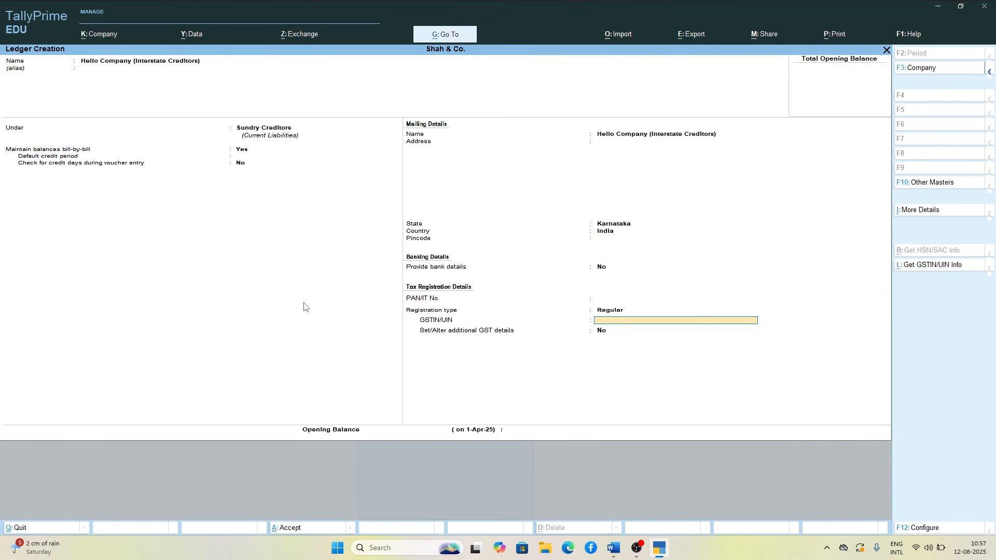
key(alt+Tab)
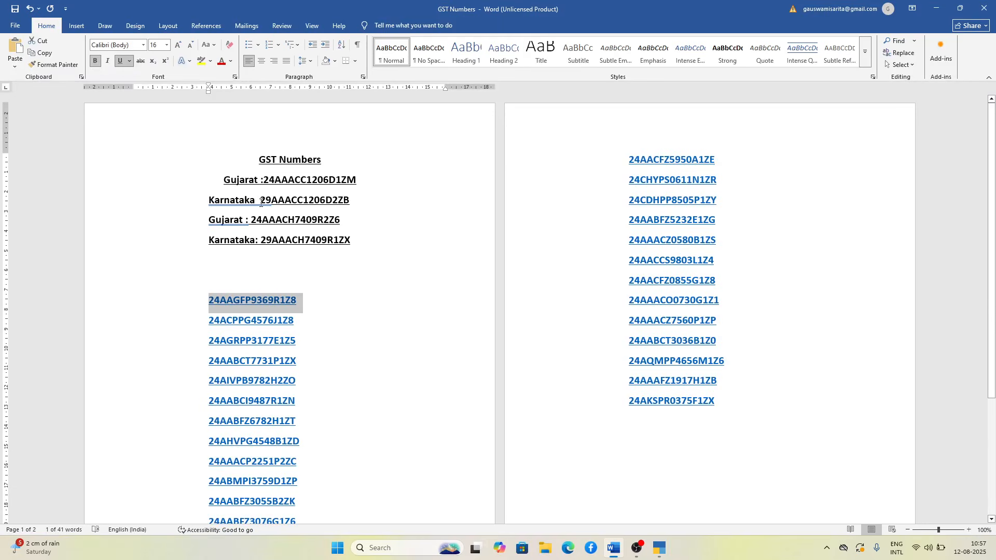
drag(260, 200, 347, 201)
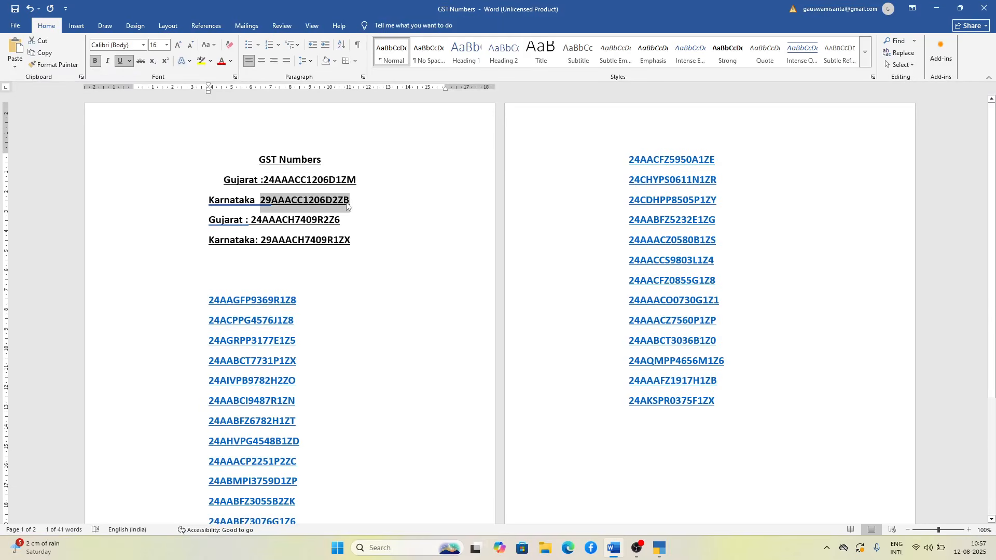
key(ctrl+c)
key(alt+Tab)
key(ctrl+alt+v)
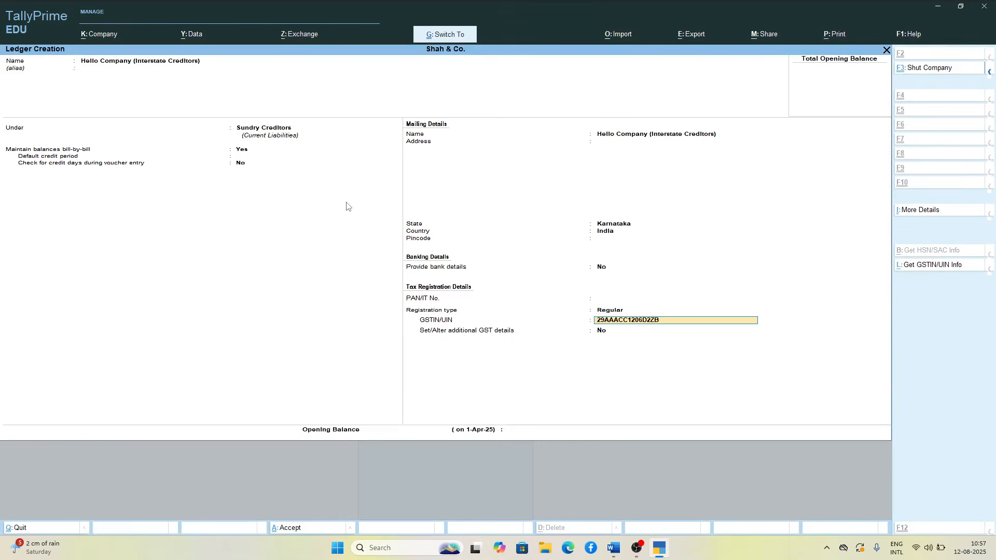
Step: Keep additional GST details at No, leave the opening balance empty, and save the Hello Company ledger
key(Return)
key(Return)
key(Return)
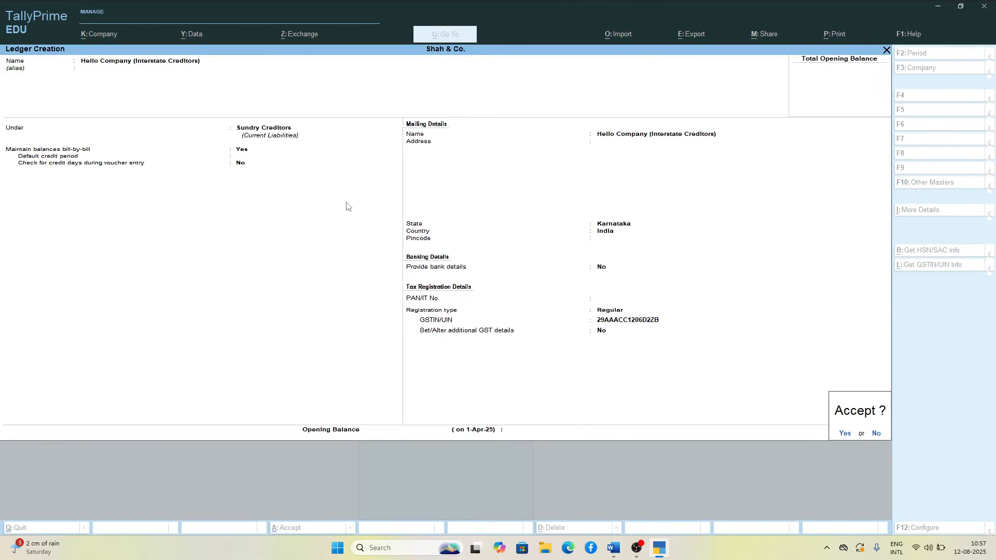
key(Return)
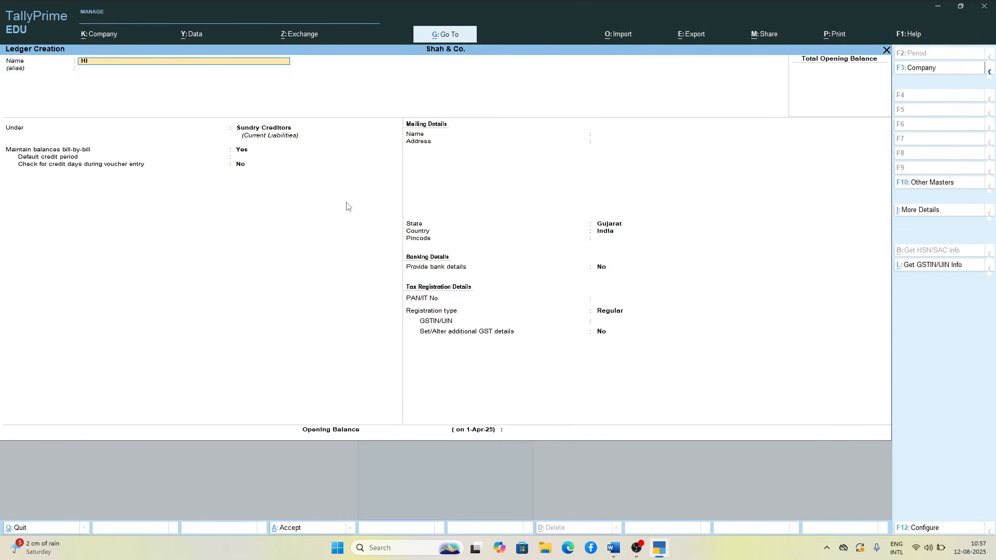
Step: Name the next new ledger HI Company (Interstate Debtors)
text(HI Compan)
text(y (Su)
key(BackSpace)
key(BackSpace)
text(Intersatate De)
key(Return)
Step: Place the HI Company ledger under the Sundry Debtors group
key(Return)
text(S)
key(Down)
key(Down)
key(Down)
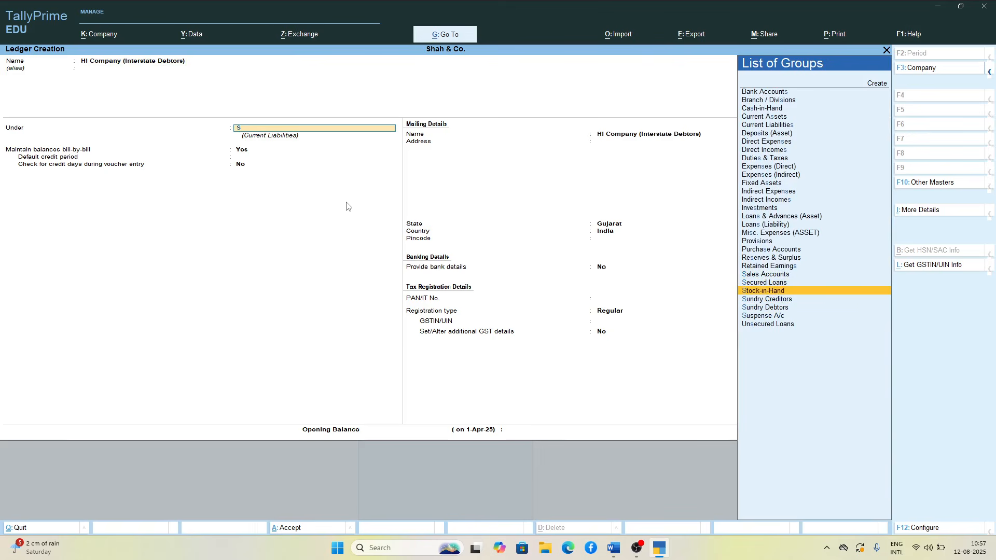
key(Down)
key(Down)
Step: Keep bill-by-bill balances at Yes, leave the address empty, and set HI Company's state to Karnataka
key(Return)
key(Return)
key(Return)
key(Return)
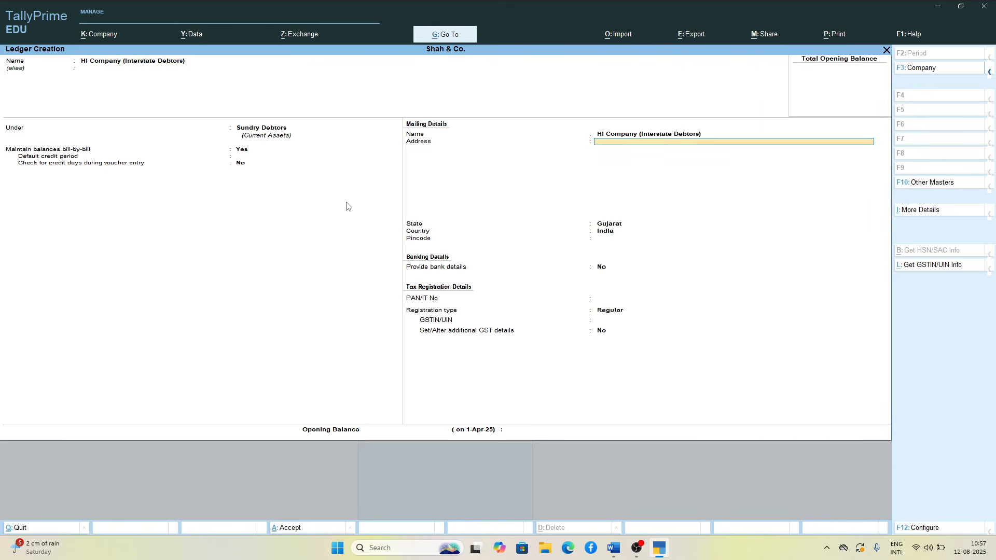
key(Return)
key(Down)
key(Down)
key(Down)
key(Down)
key(Down)
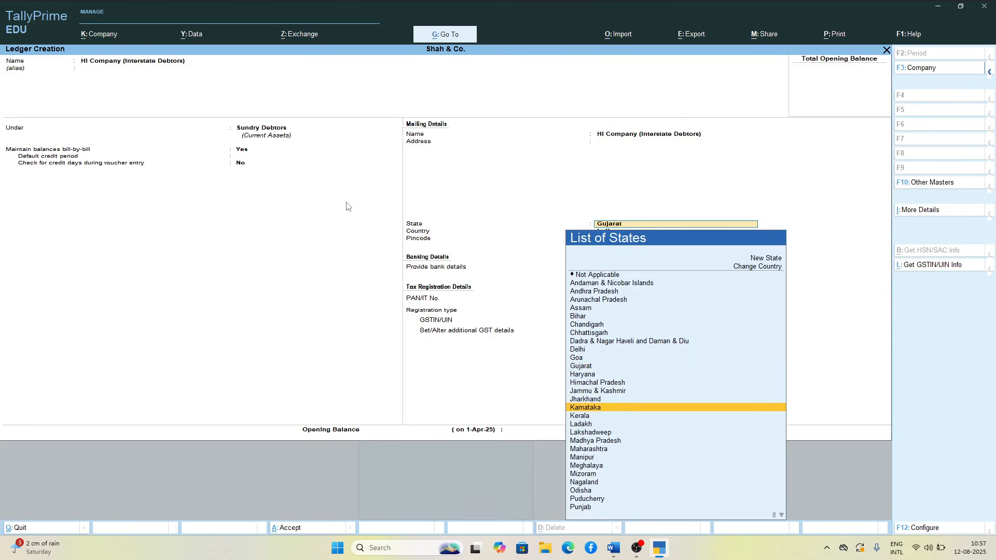
key(Return)
Step: Keep HI Company's Regular registration type and paste the second Karnataka GST number from the GST Numbers document in Word as its GSTIN/UIN in TallyPrime
key(Return)
key(Return)
key(Return)
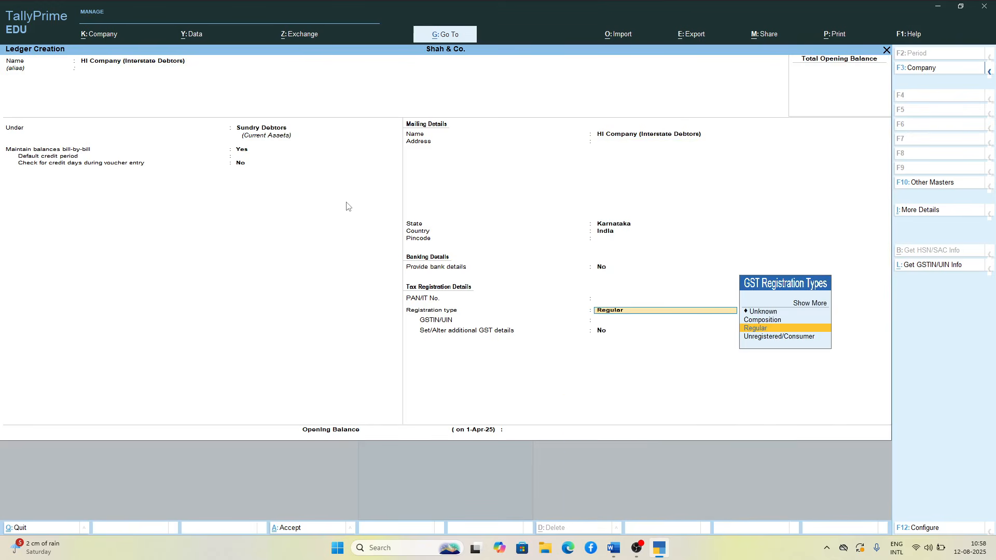
key(Return)
key(alt+Tab)
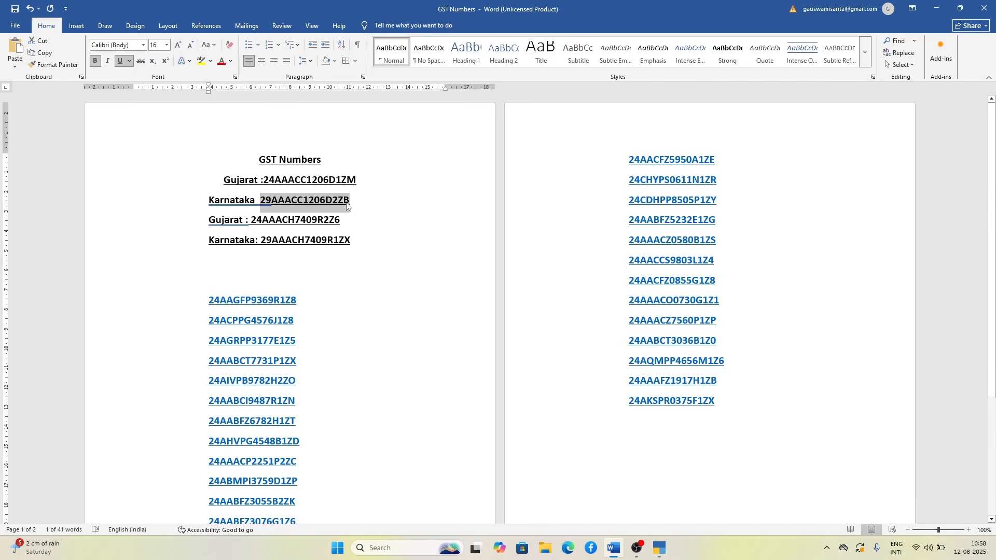
drag(260, 243, 351, 239)
key(ctrl+c)
key(alt+Tab)
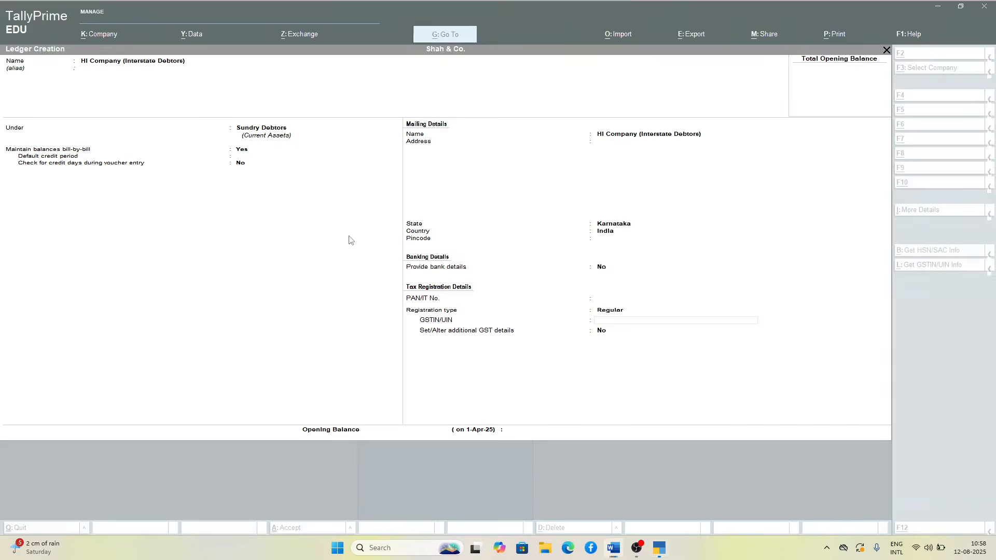
key(ctrl+v)
Step: Keep additional GST details at No, leave the opening balance empty, and save the HI Company ledger
key(Return)
key(Return)
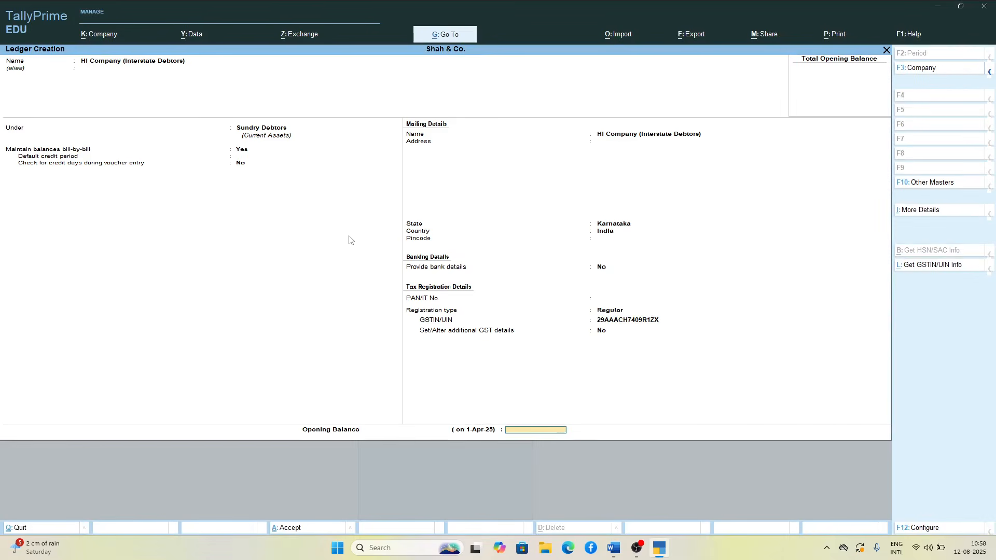
key(Return)
key(Return)
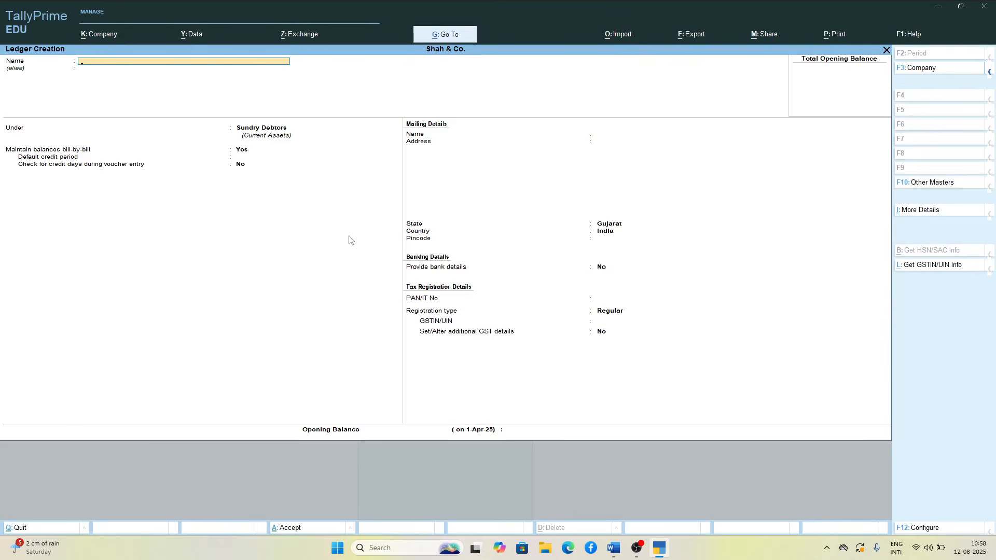
Step: Start a new ledger named Purcahse and place it under the Purchase Accounts group
text(Purcahse)
key(Return)
key(Return)
text(P)
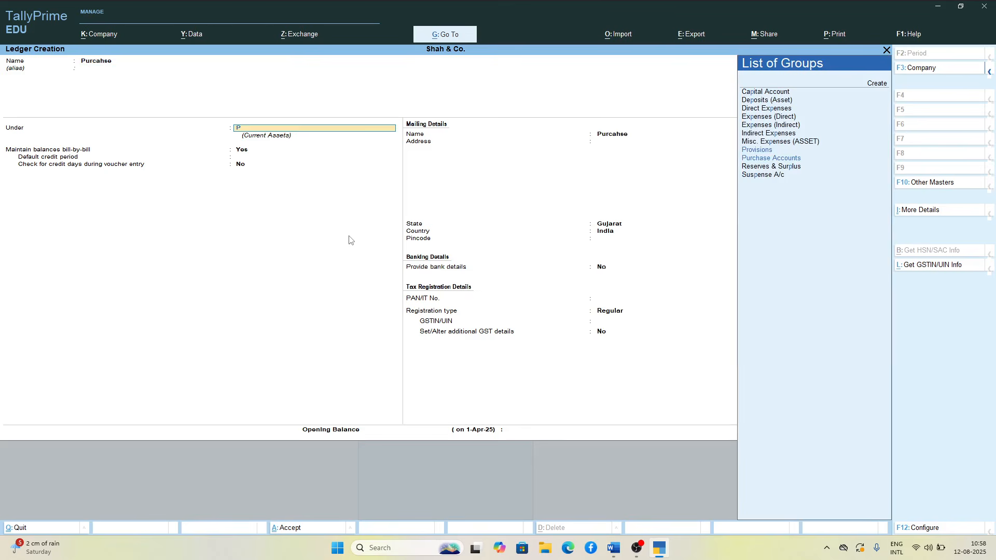
key(Down)
key(Down)
key(Return)
key(Return)
key(Return)
key(Return)
key(Return)
key(Return)
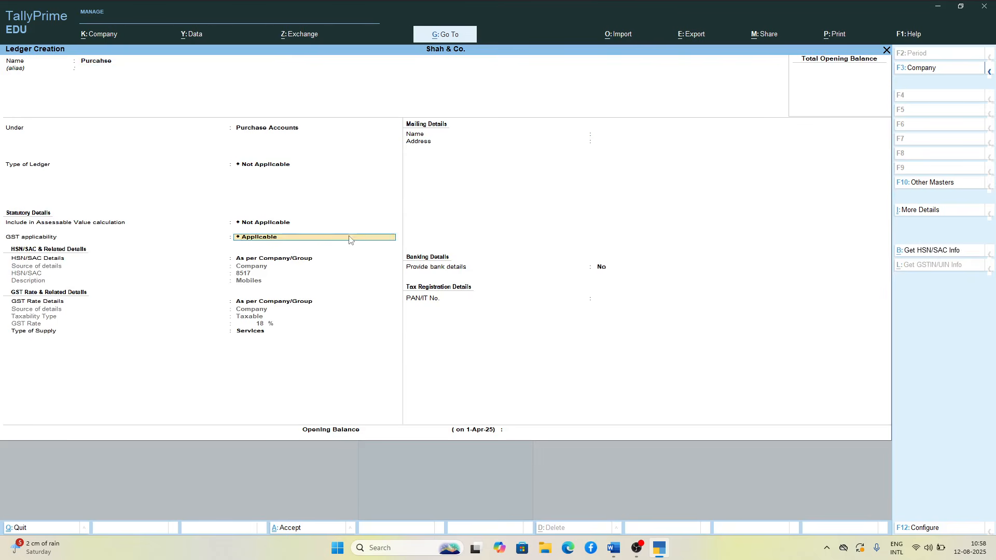
Step: Keep the ledger type Not Applicable and GST applicability at Applicable, and save the Purcahse ledger
key(Return)
Step: Start a new ledger named Sales and place it under the Sales Accounts group
key(Return)
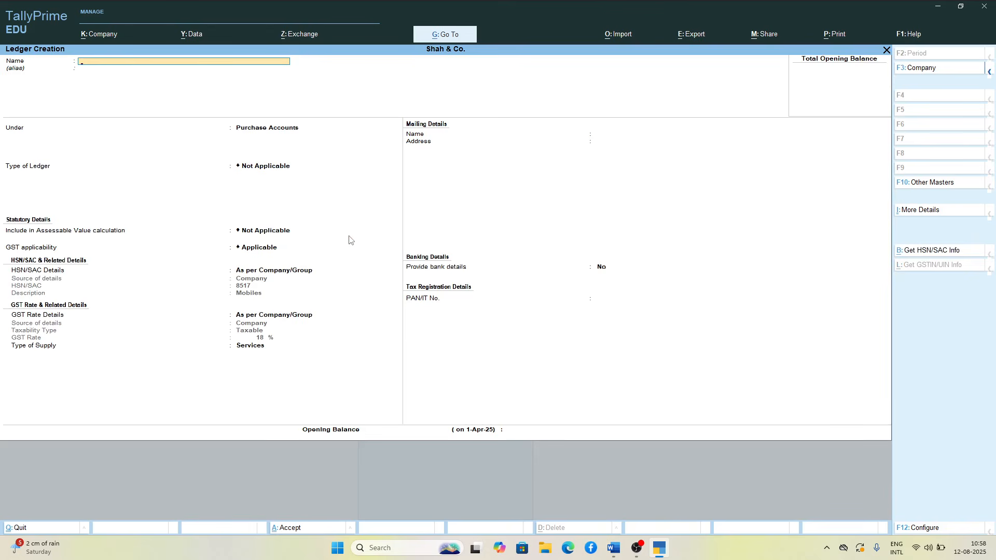
text(Sales)
key(Return)
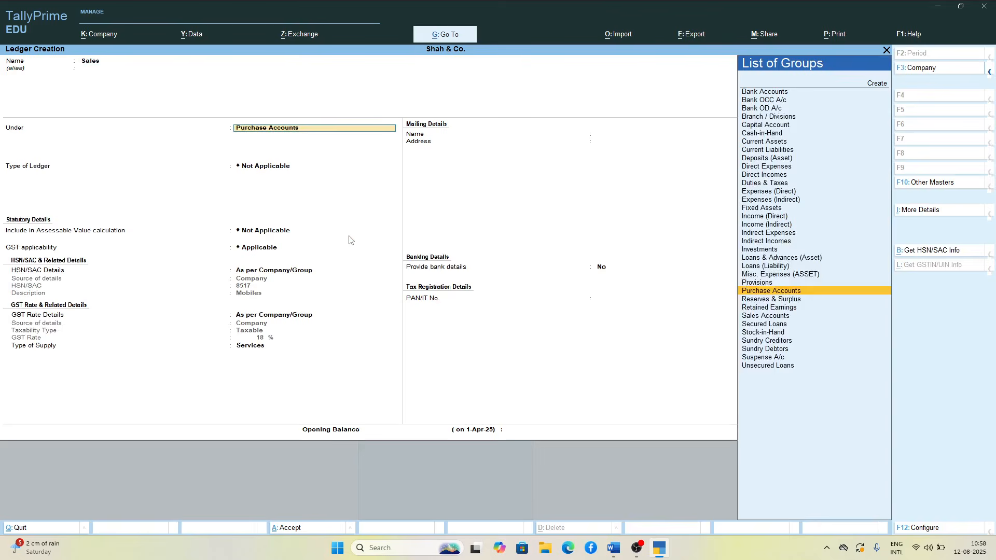
text(S)
key(Down)
key(Down)
key(Up)
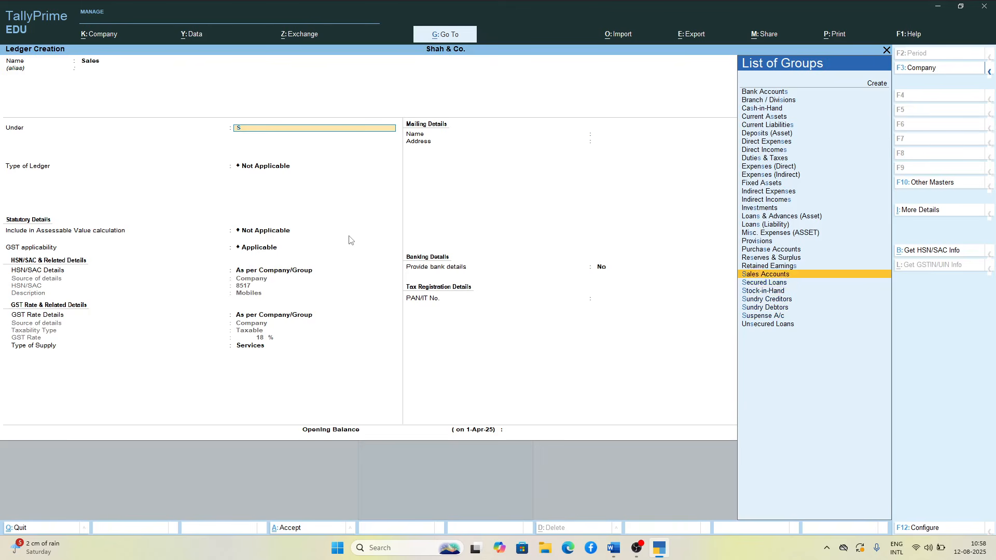
key(Return)
key(Return)
Step: Keep the Sales ledger's default type and GST details, leave its opening balance empty, save it, and leave ledger creation
key(Return)
key(Return)
key(Return)
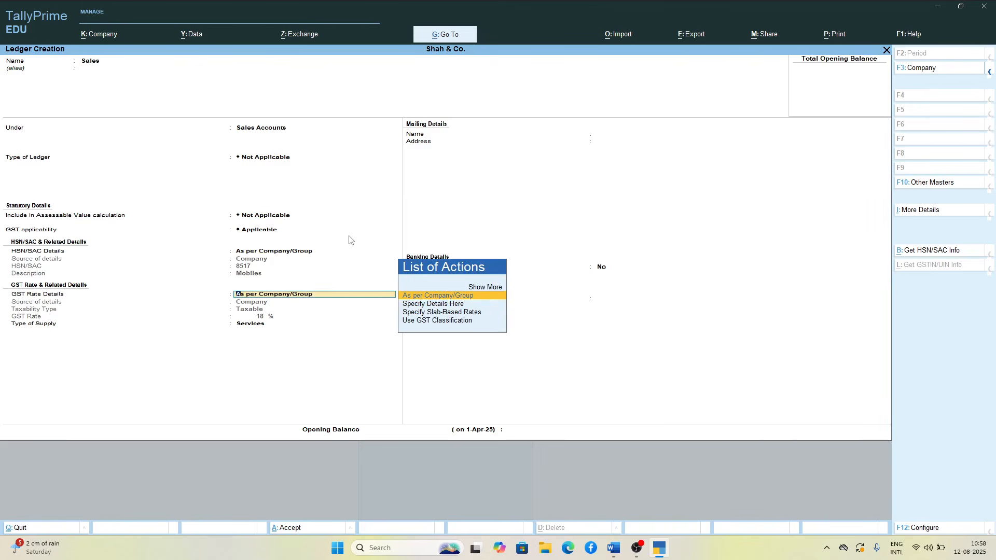
key(Return)
key(Return)
key(Return)
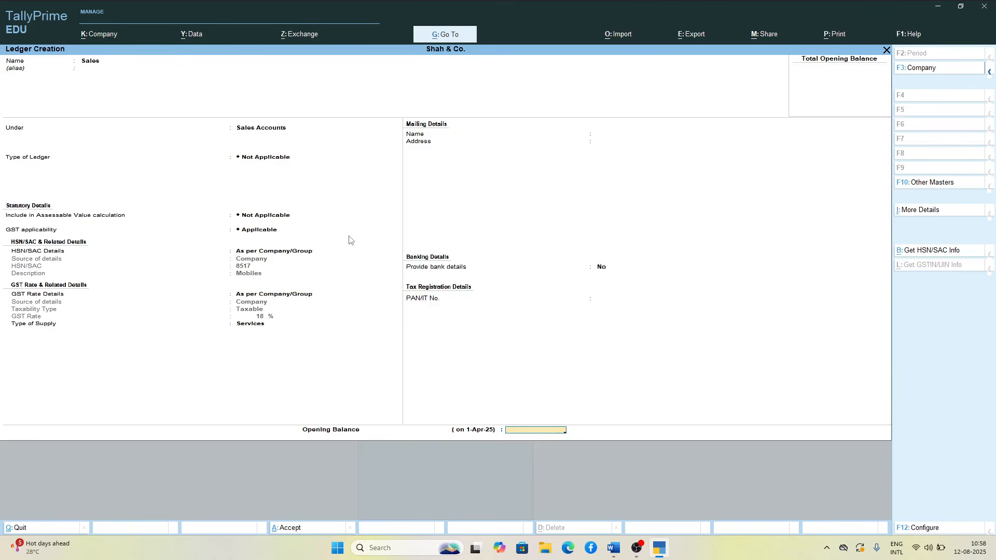
key(Return)
key(Return)
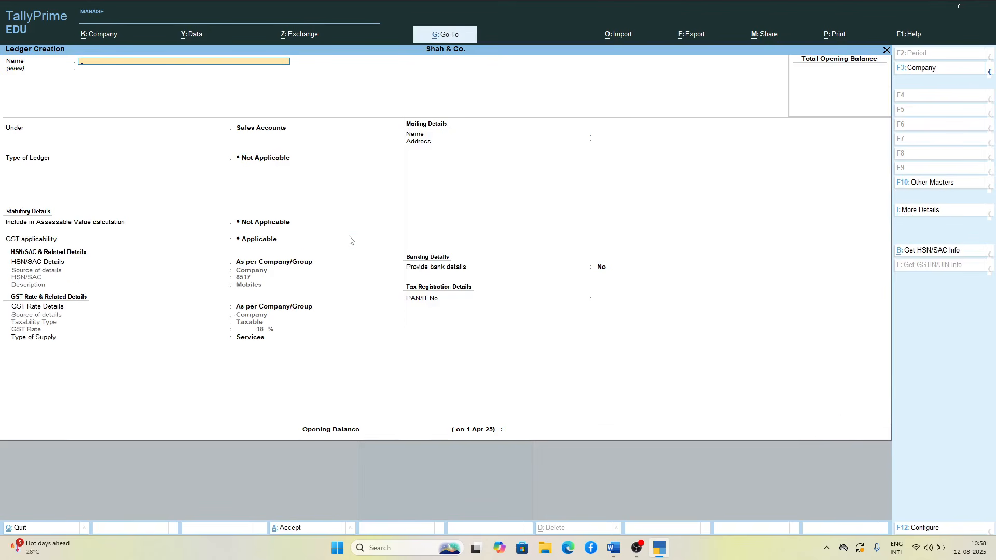
key(Escape)
Step: Start a new stock group named Mobiles and keep it under Primary
key(Return)
key(Escape)
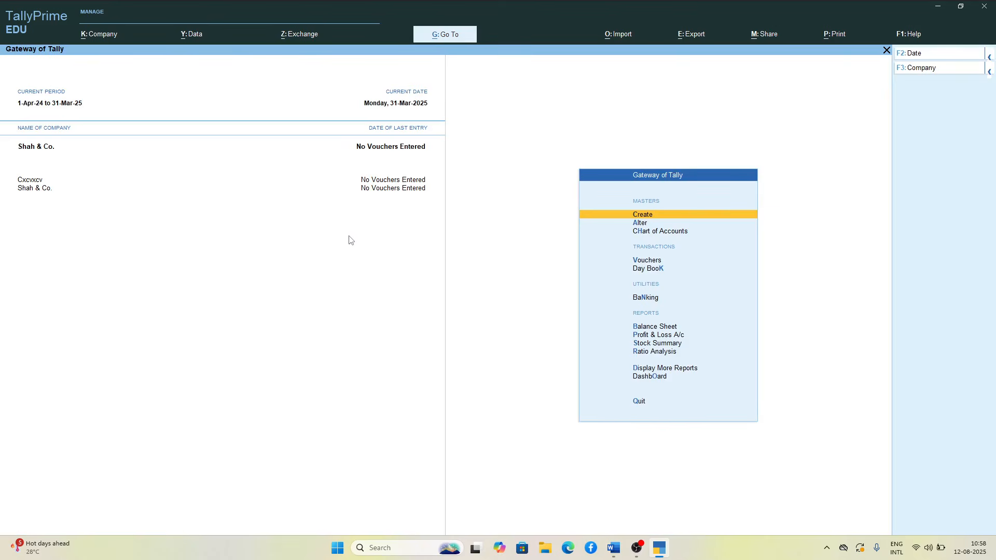
key(Return)
key(Down)
key(Down)
key(Down)
key(Down)
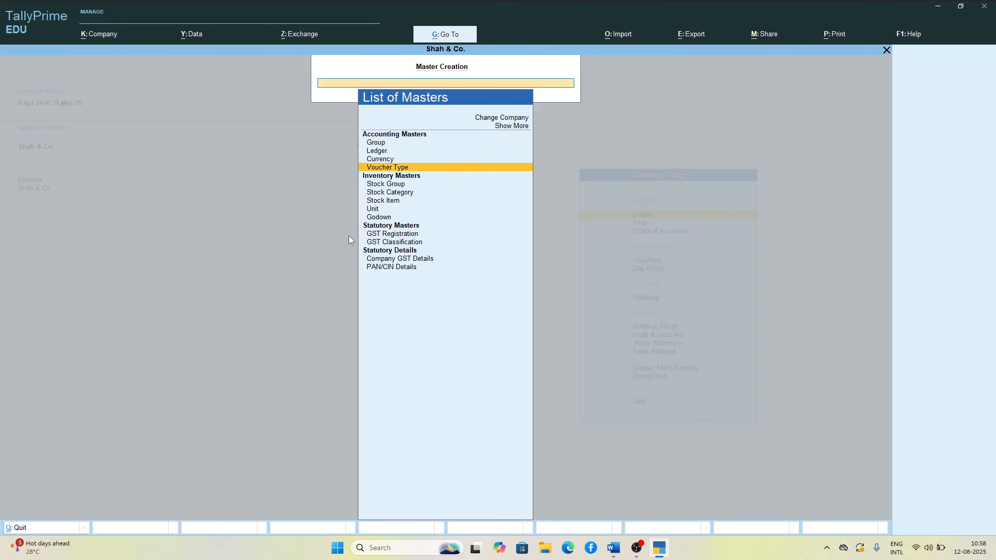
key(Return)
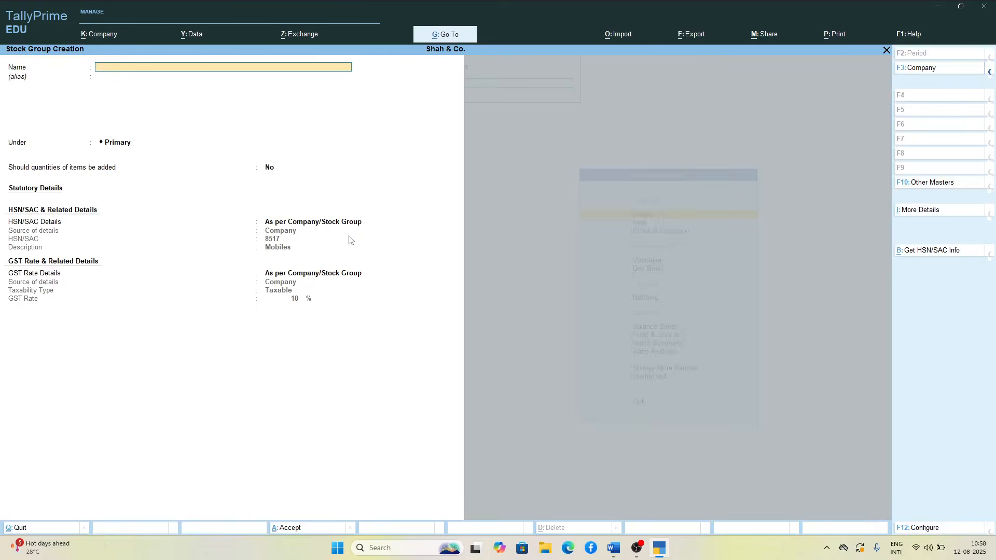
text(Mobile)
Step: Keep quantity addition at No and HSN/SAC and GST rate details As per Company/Stock Group, and save the Mobiles stock group
key(Return)
key(Return)
key(Return)
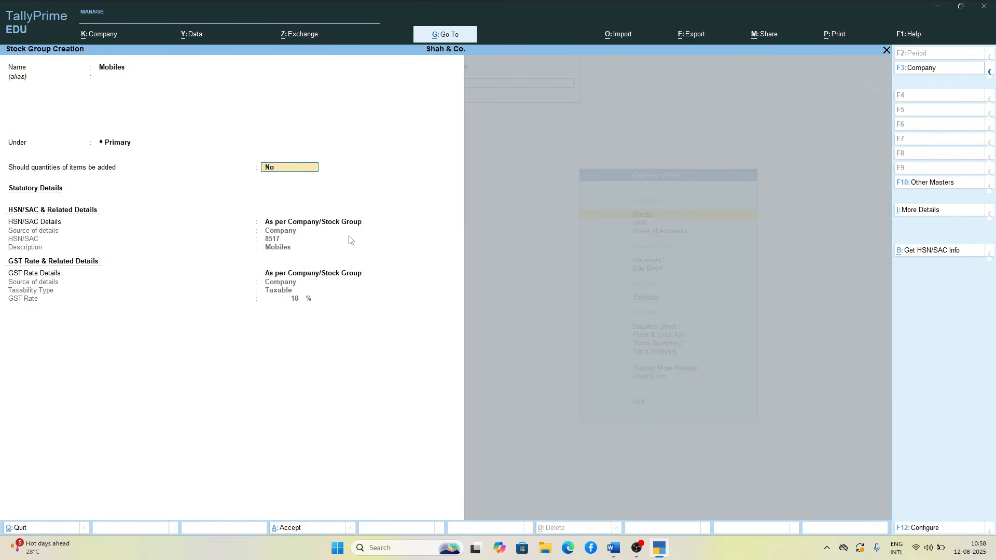
key(Return)
key(Return)
key(Return)
key(Return)
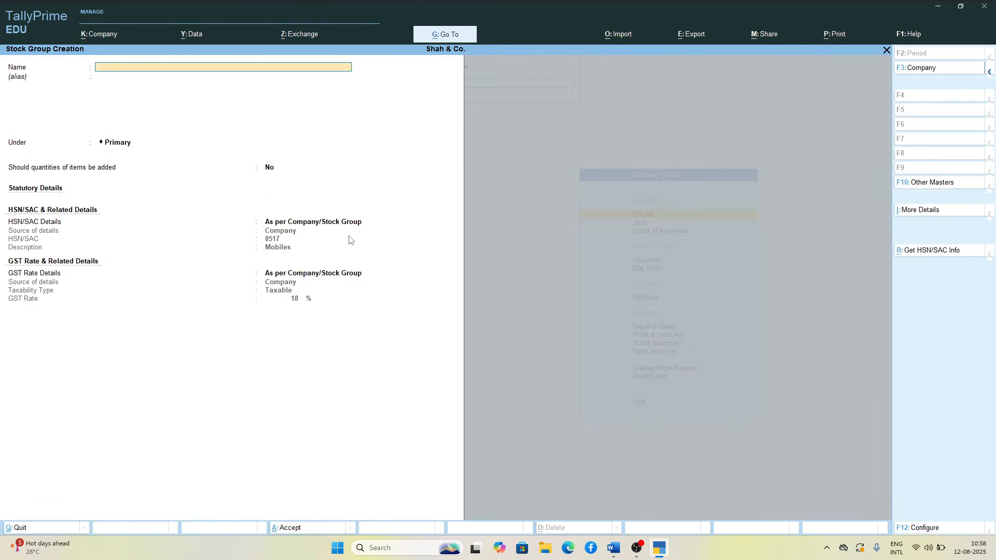
key(Escape)
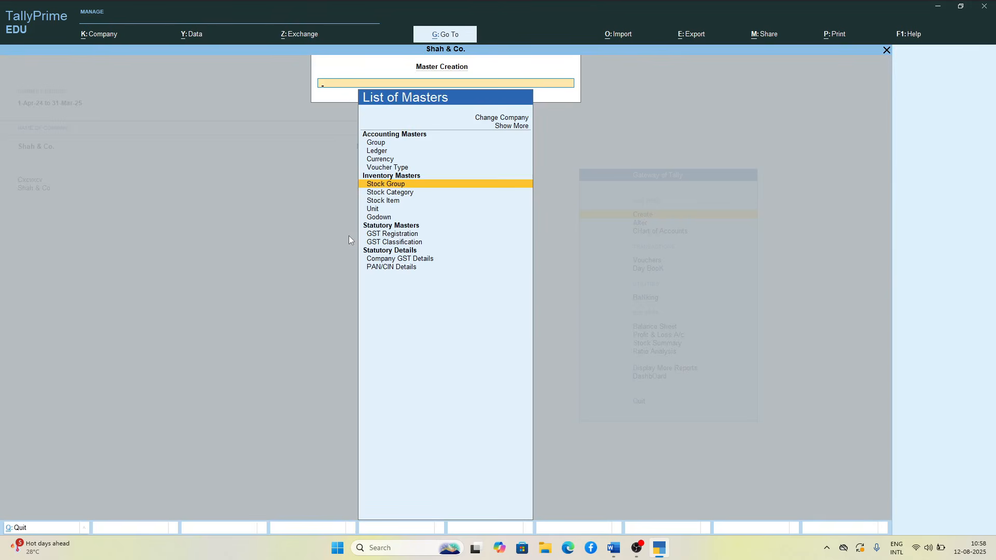
Step: Start a new stock item named Iphone 13 Pro and place it under the Mobiles group
key(Down)
key(Down)
key(Return)
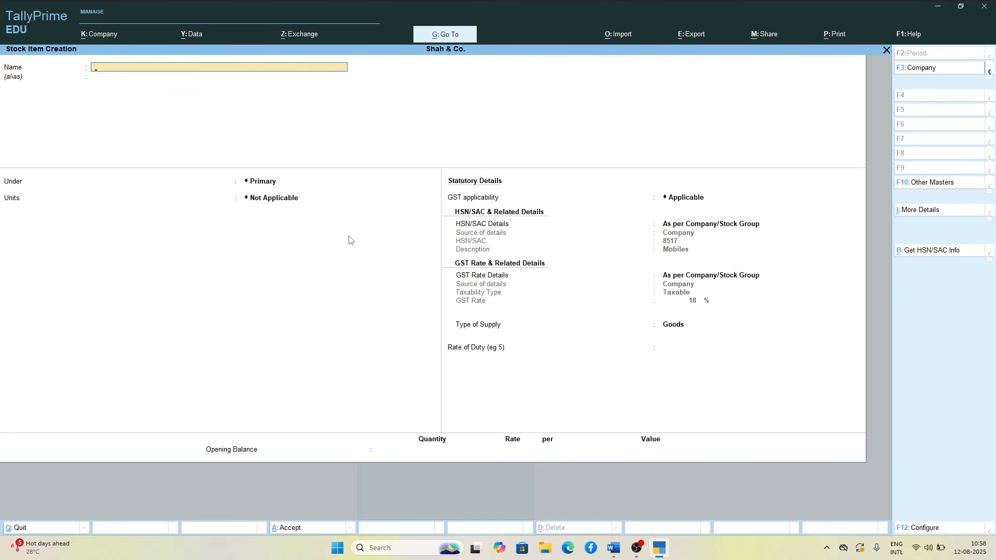
text(Iphone)
key(Return)
key(Return)
key(Down)
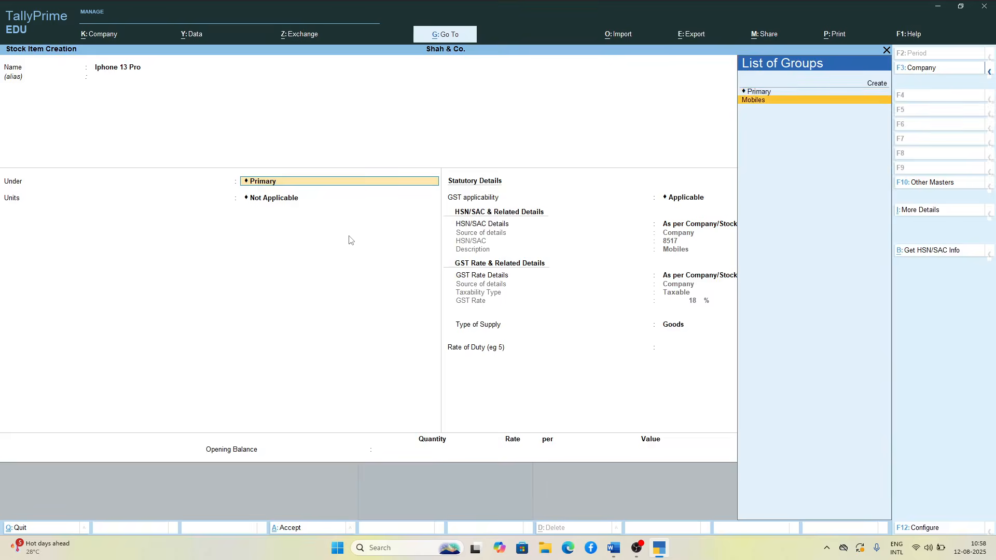
key(Return)
Step: Create a simple unit with symbol pcs, formal name Pieces, UQC PCS-PIECES and 0 decimal places for the Iphone 13 Pro item
key(alt+c)
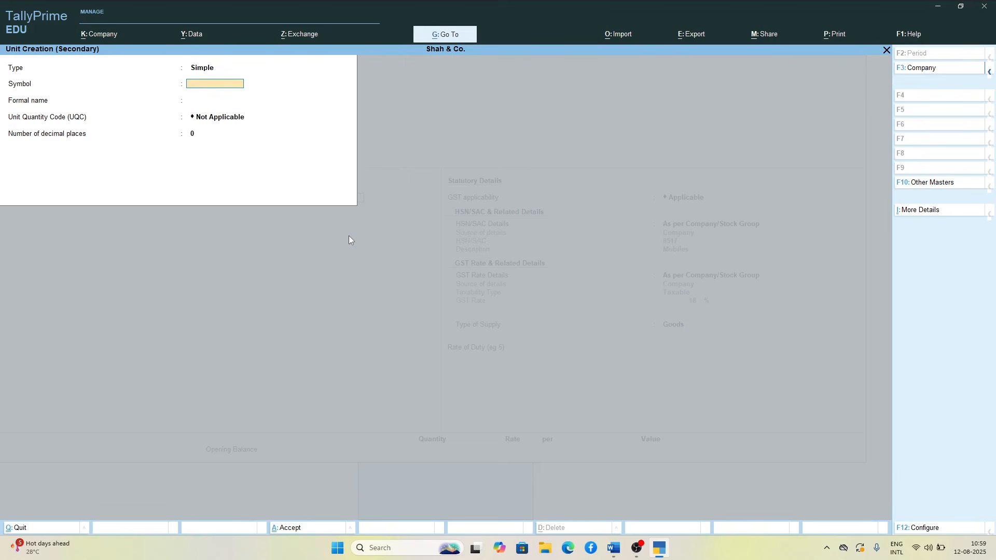
text(cs)
key(Return)
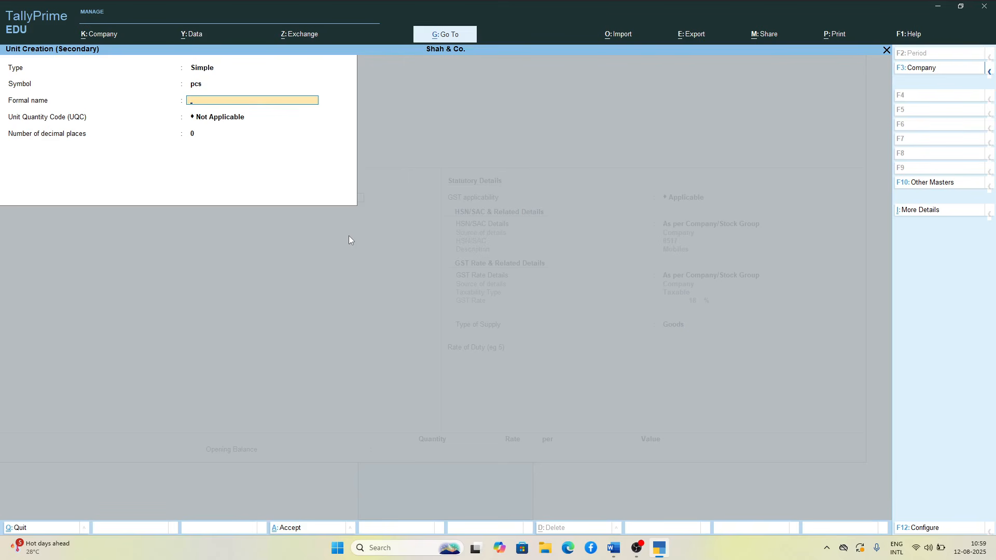
text(Pieces)
key(Return)
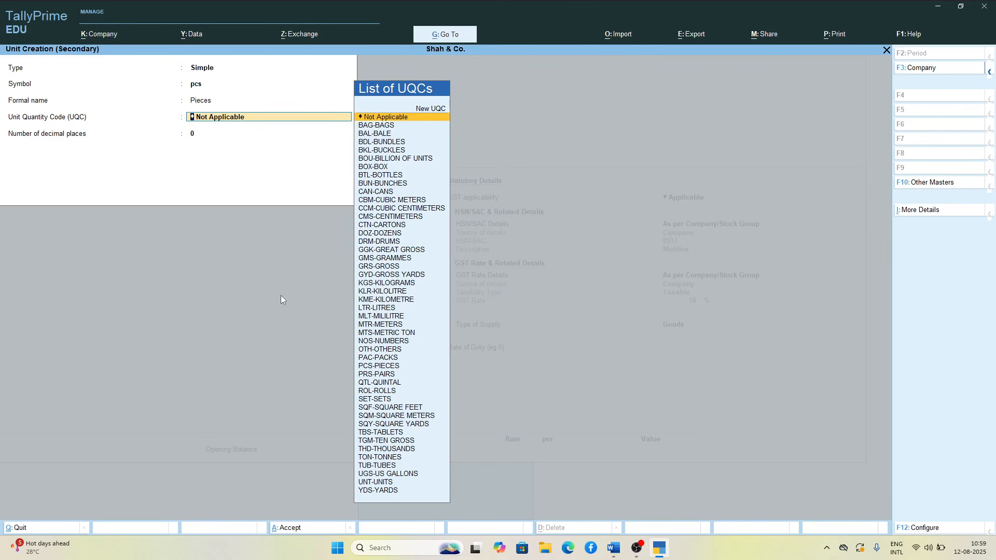
text(p)
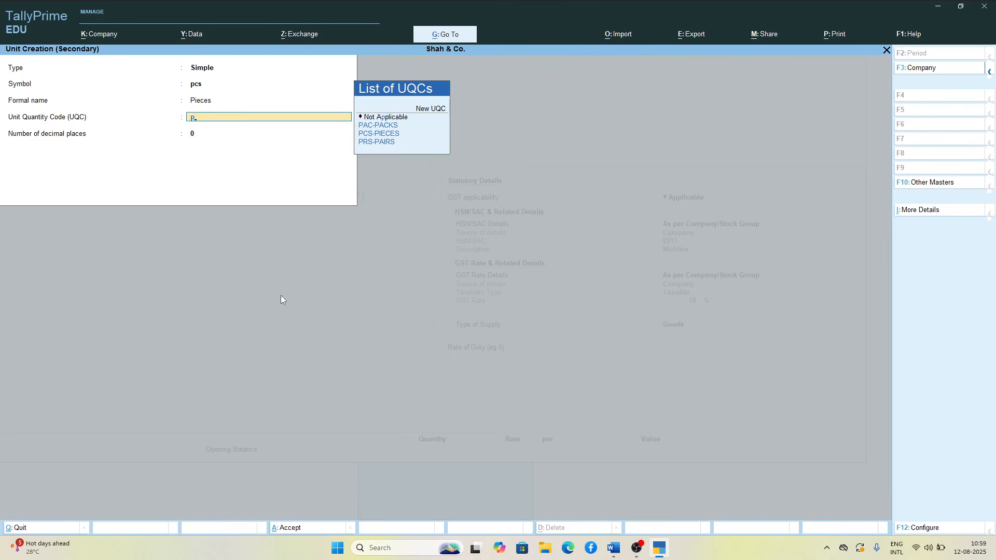
key(Down)
key(Down)
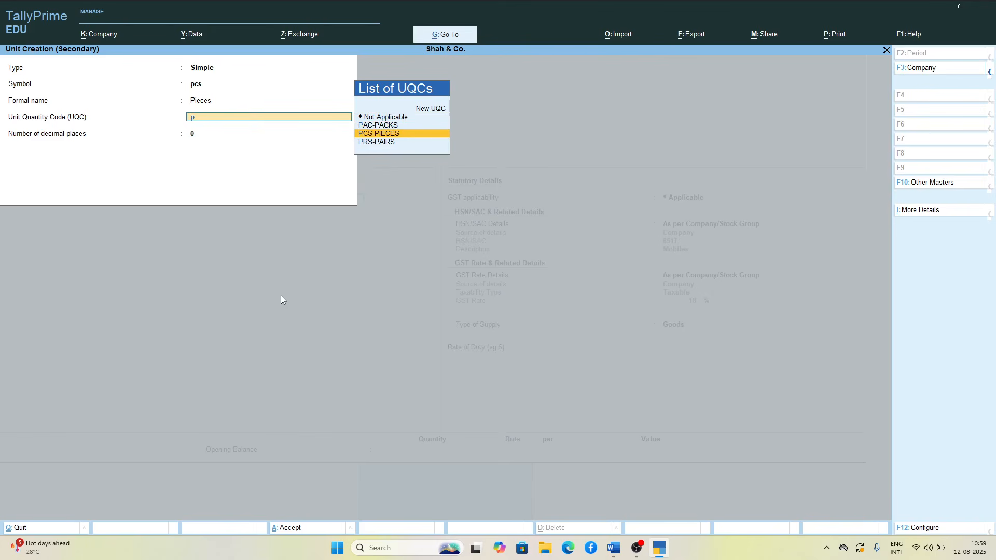
key(Return)
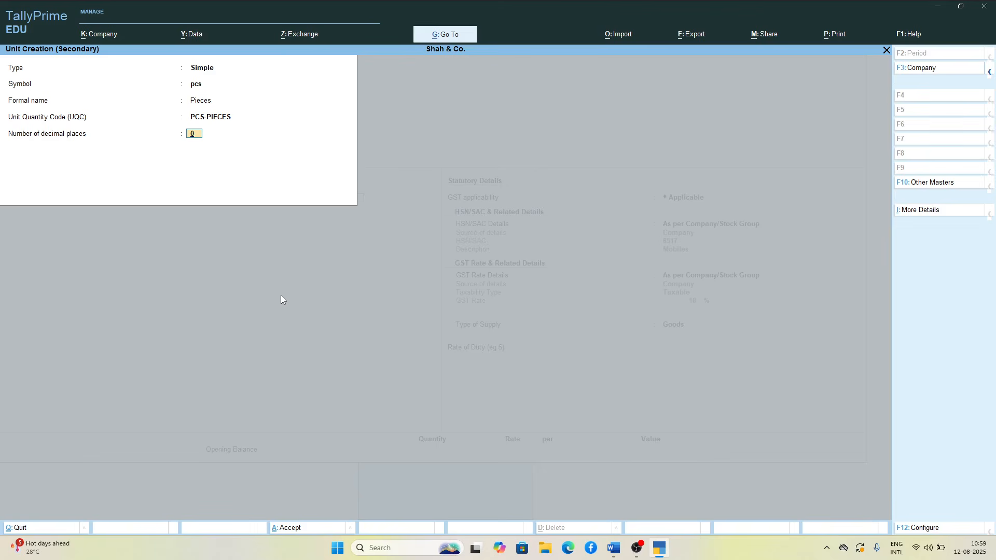
key(Return)
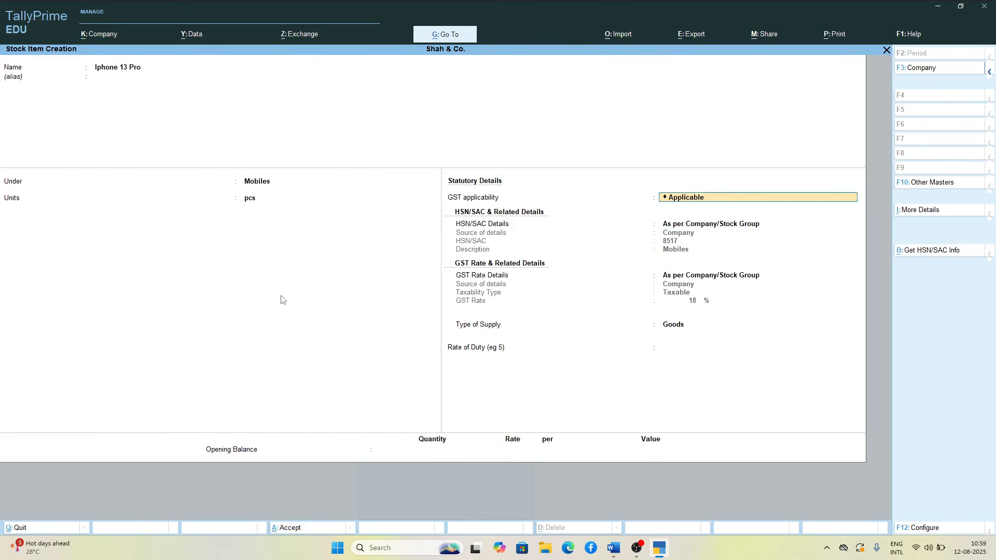
Step: Keep GST Applicable, company-level HSN/SAC and rate details, and supply type Goods for Iphone 13 Pro, leaving the rate of duty empty
key(Return)
key(Return)
key(Return)
key(Return)
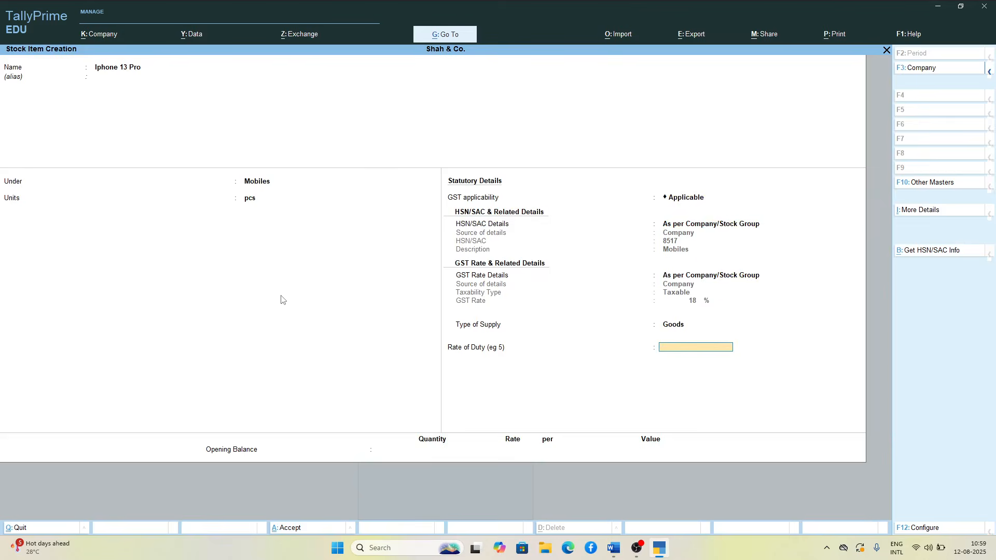
key(Return)
Step: Set Iphone 13 Pro's opening balance to 200 pcs at a rate of 35000 per piece and save the item
text(200)
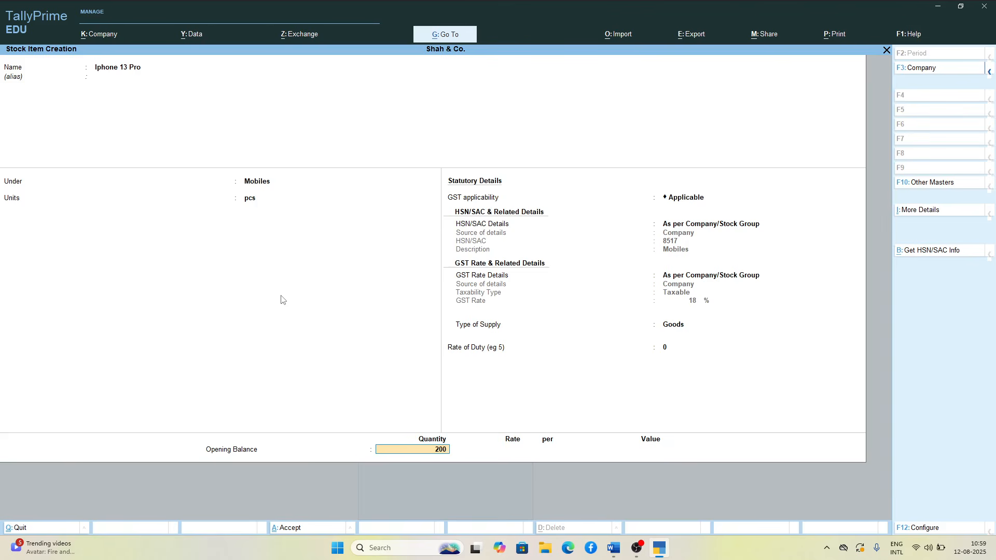
key(Return)
text(3)
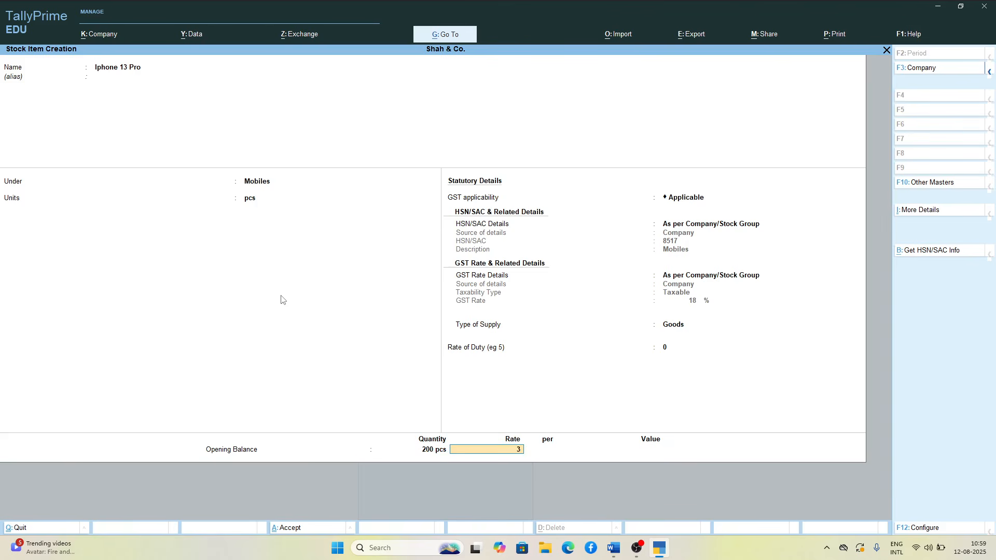
text(5000)
key(Return)
key(Return)
key(Return)
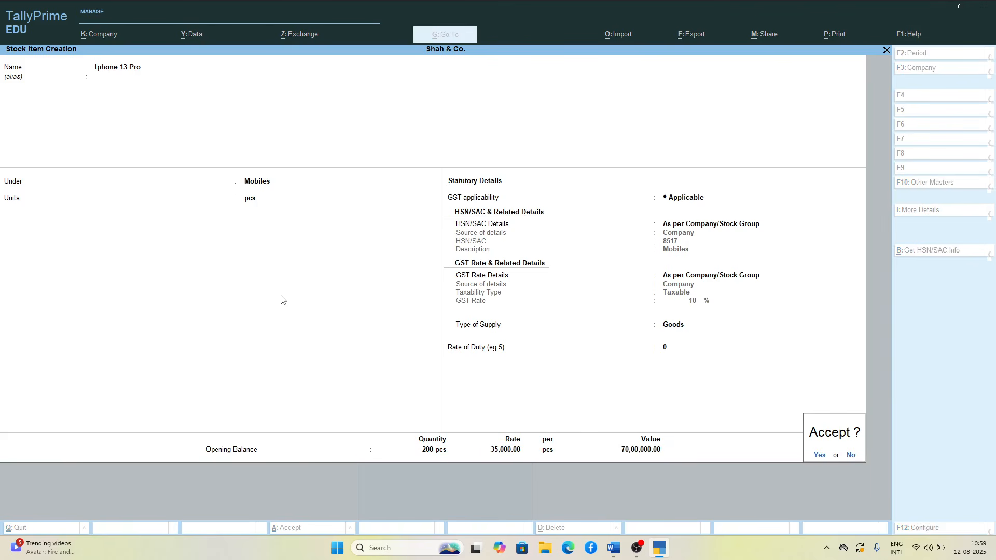
Step: Start a new stock item named Iphone 14 Mini under the Mobiles group with pcs as its unit
key(Return)
text(Iphoi)
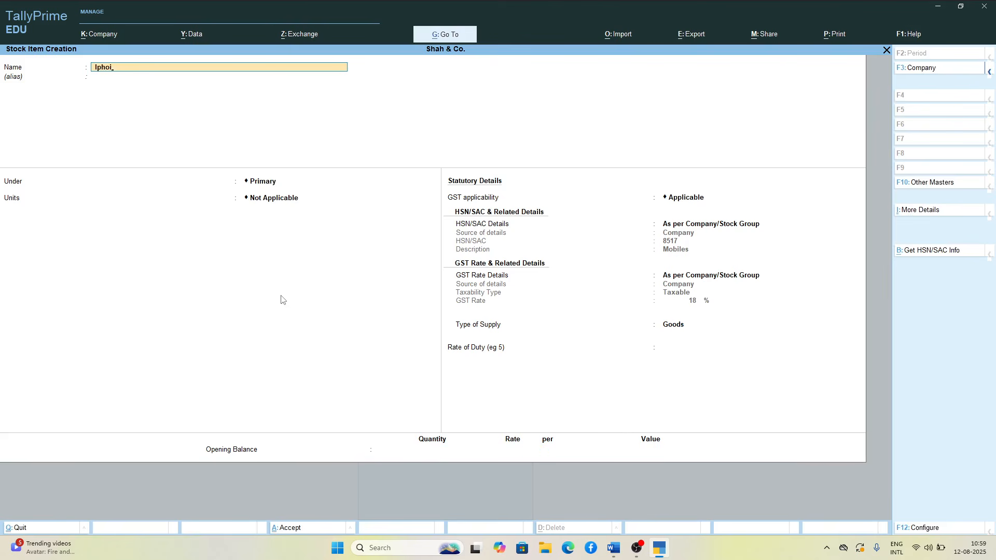
key(BackSpace)
text(ne 14 Mini)
key(Return)
key(Down)
key(Return)
key(Down)
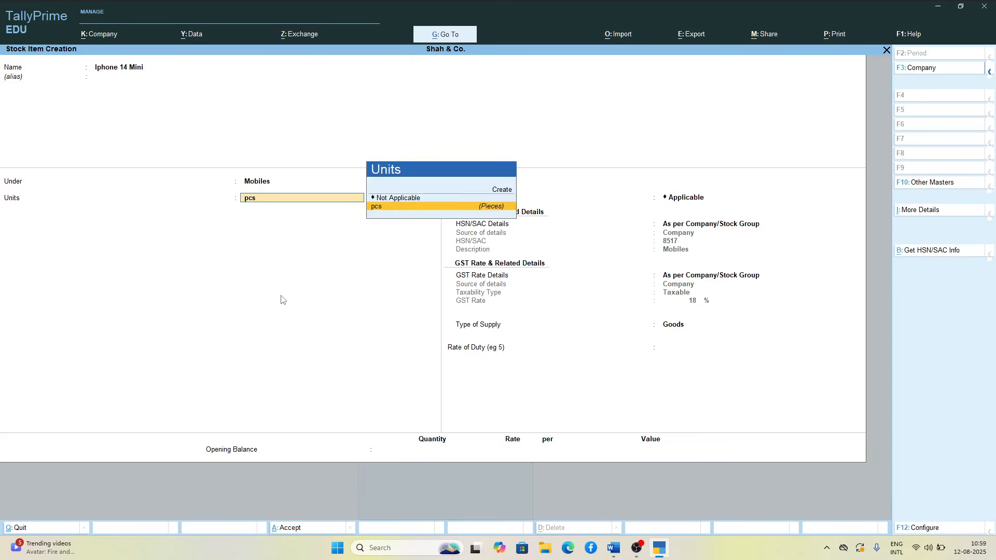
key(Return)
key(Return)
key(Return)
key(Return)
key(Return)
key(Return)
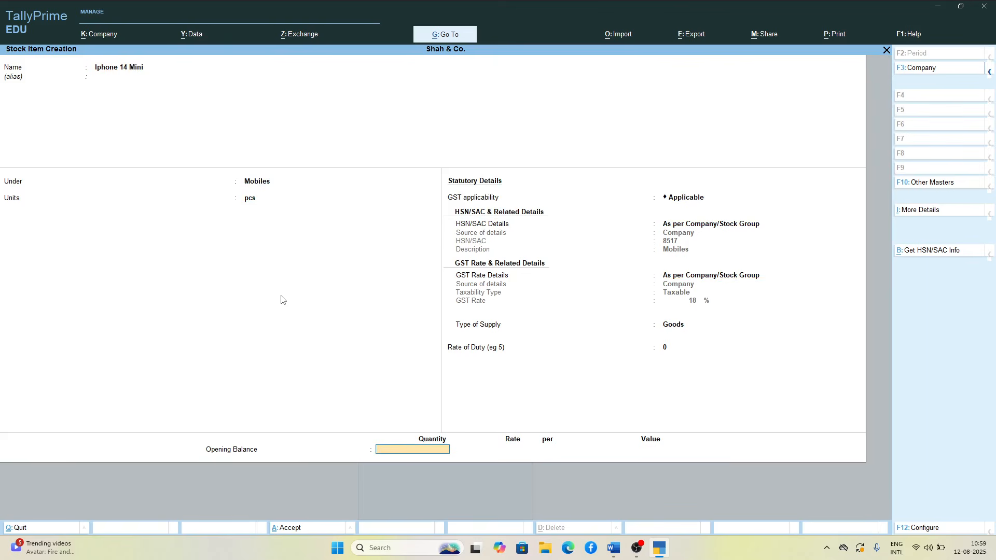
Step: Keep Iphone 14 Mini's GST defaults, set its opening balance to 100 pcs at 40000 per piece, and save the item
text(100)
key(Return)
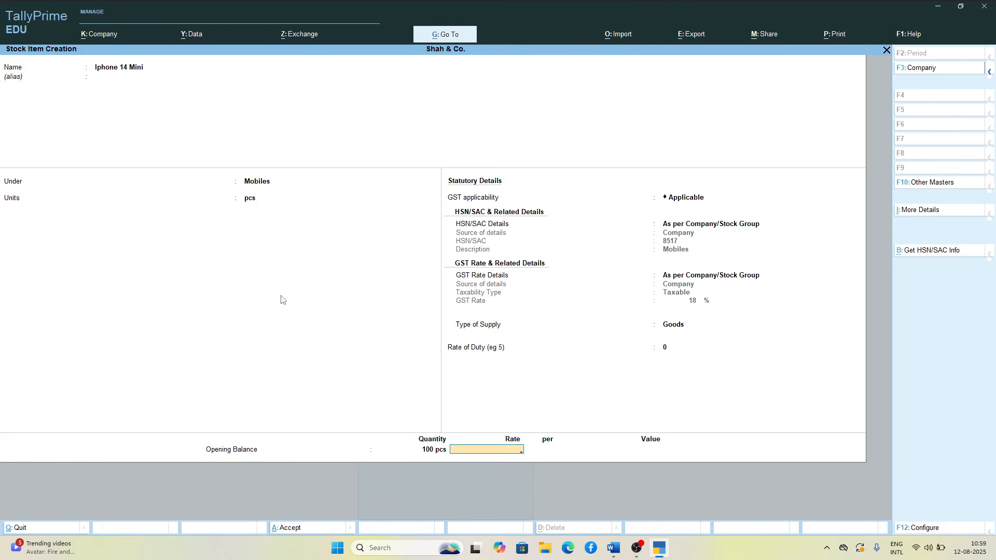
text(40000)
key(Return)
key(Return)
key(Return)
key(Return)
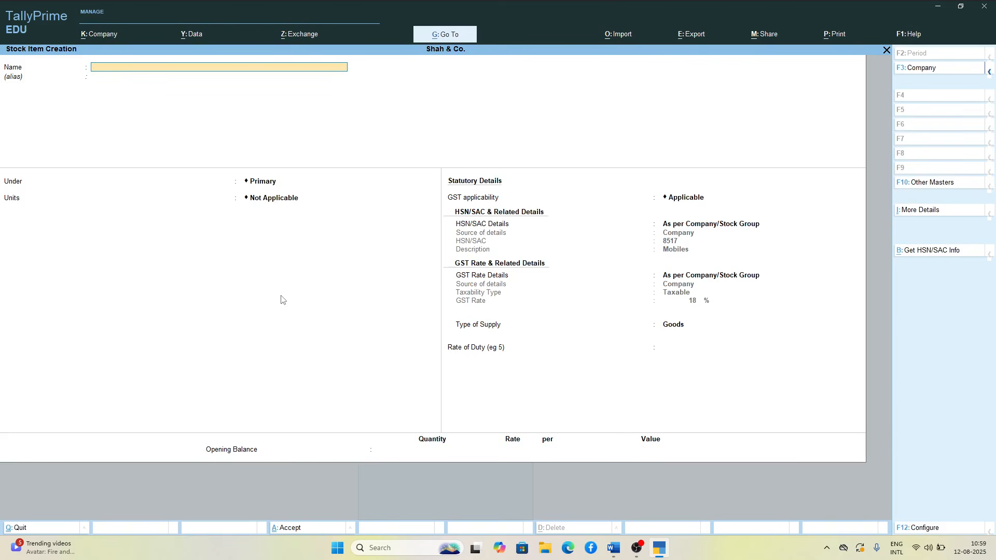
key(Escape)
key(Return)
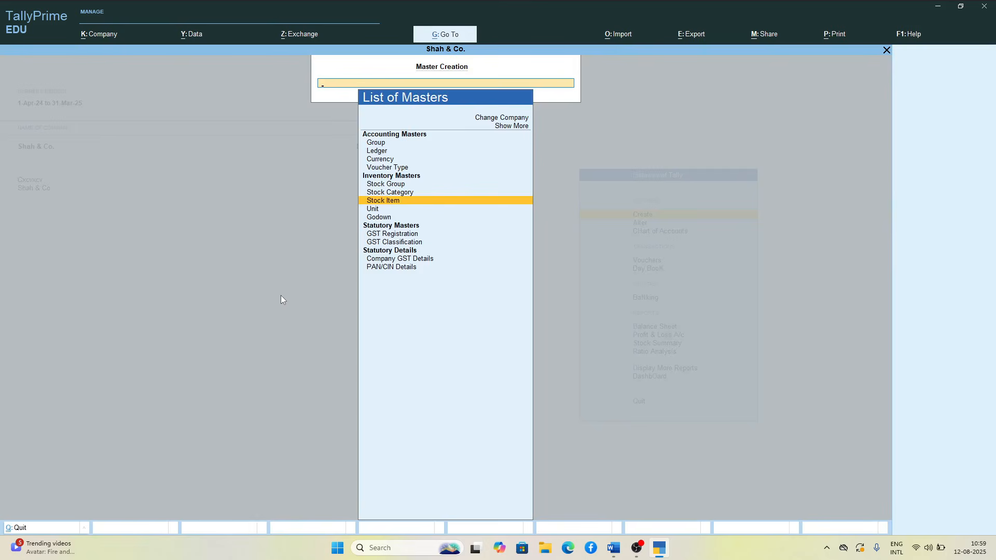
key(Escape)
Step: Open the Sales voucher type for alteration
key(Down)
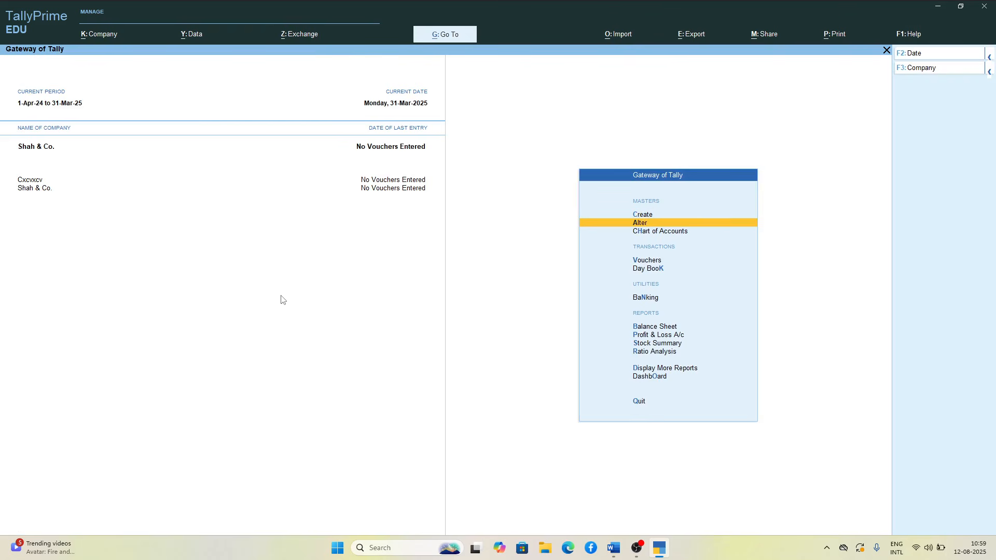
key(Return)
key(Down)
key(Down)
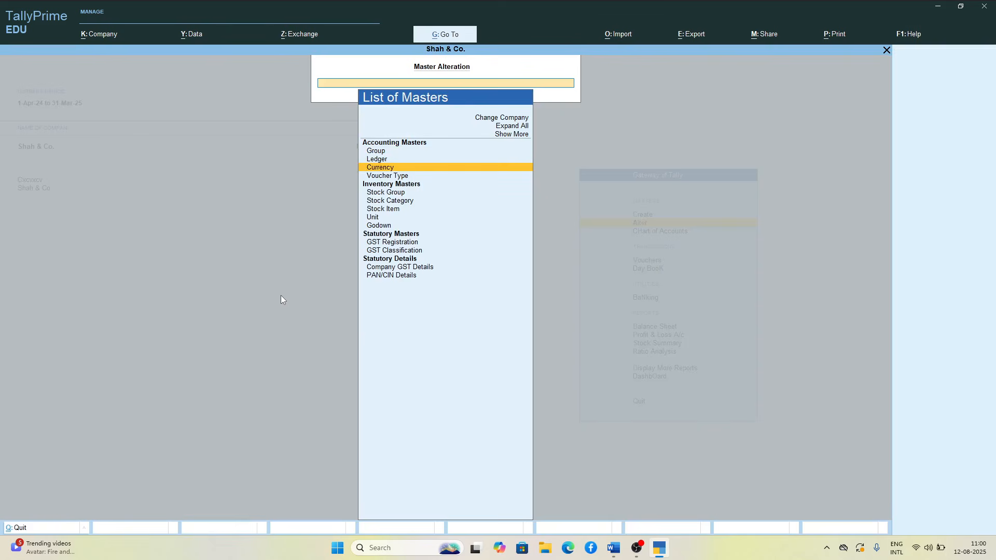
key(Down)
key(Return)
key(Down)
key(Down)
key(Down)
key(Down)
key(Down)
key(Down)
key(Down)
key(Down)
key(Down)
key(Down)
key(Down)
key(Down)
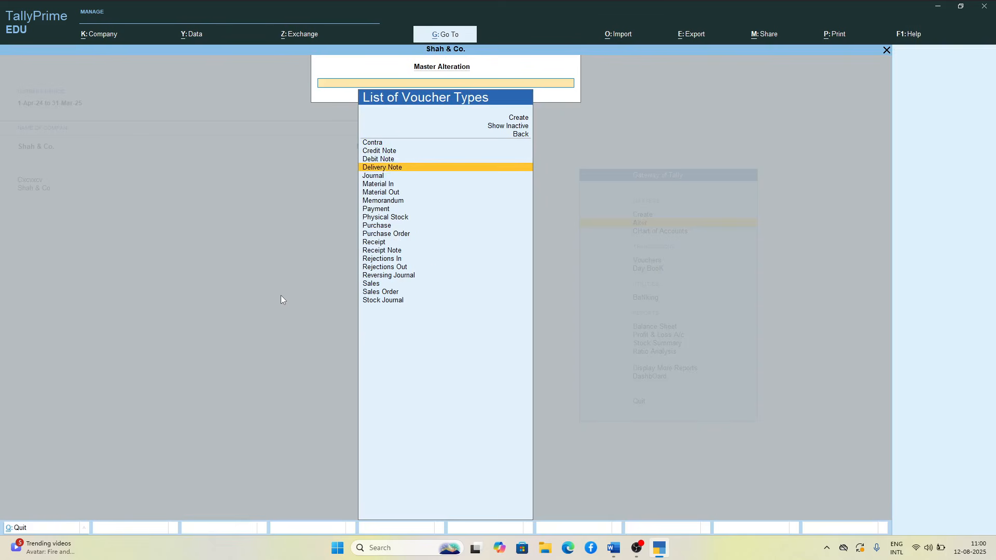
key(Down)
key(Down)
key(Down)
key(Down)
key(Down)
key(Down)
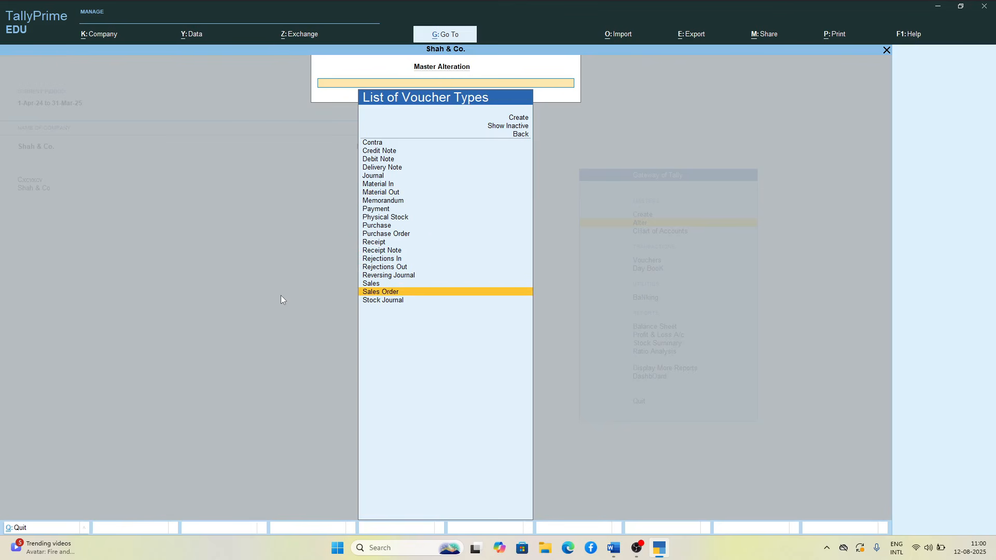
key(Up)
key(Return)
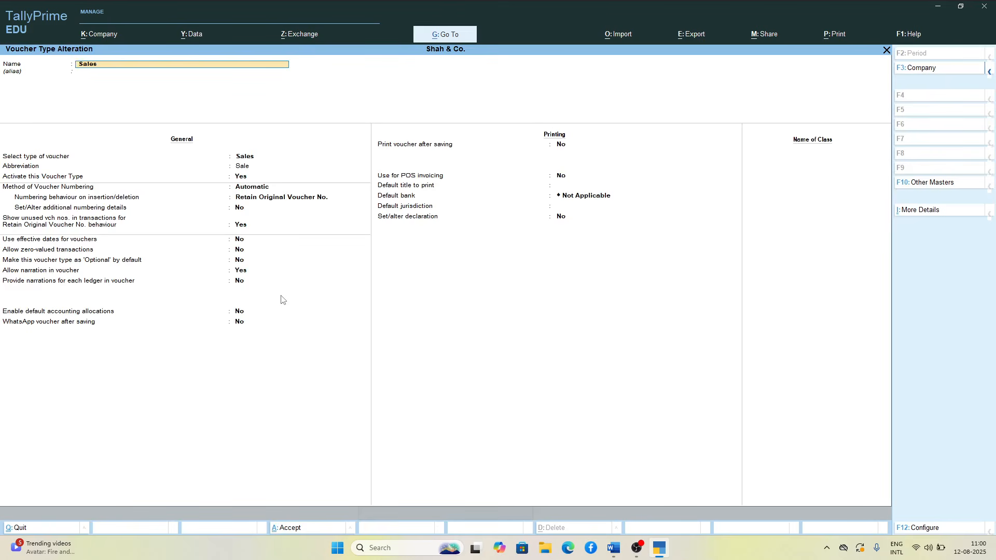
Step: Set the Sales voucher type's numbering method to Manual, keep its other settings, and save it
key(Return)
key(Return)
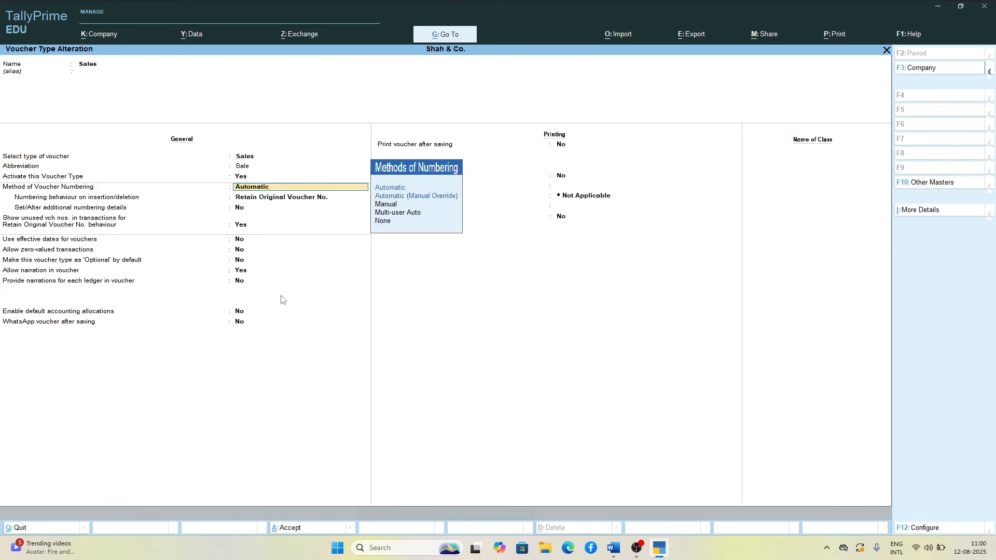
key(Down)
key(Down)
key(Down)
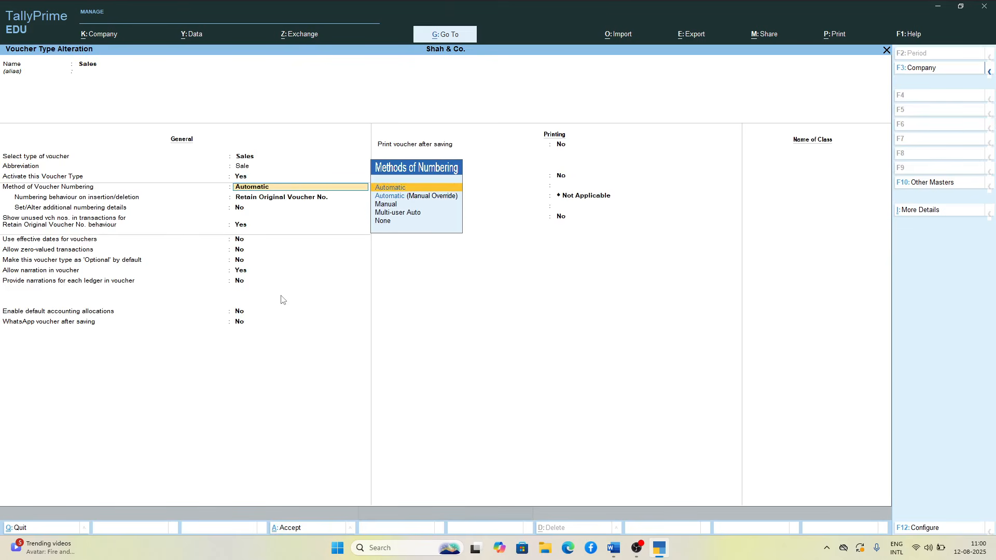
key(Up)
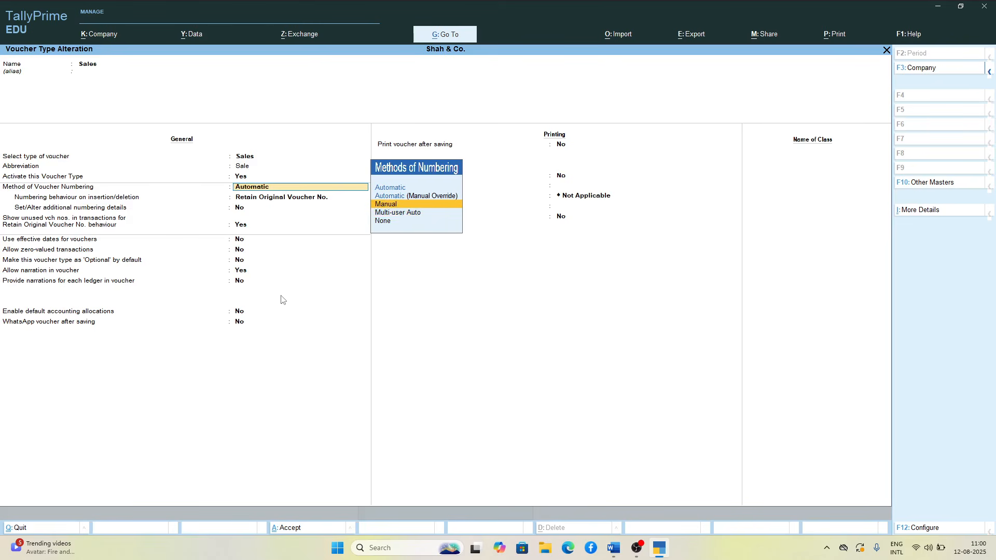
key(Return)
key(Return)
key(Return)
key(Return)
key(Return)
key(Return)
key(Return)
key(Return)
key(Return)
key(Return)
key(Return)
key(Return)
key(Return)
key(Return)
key(Return)
key(Return)
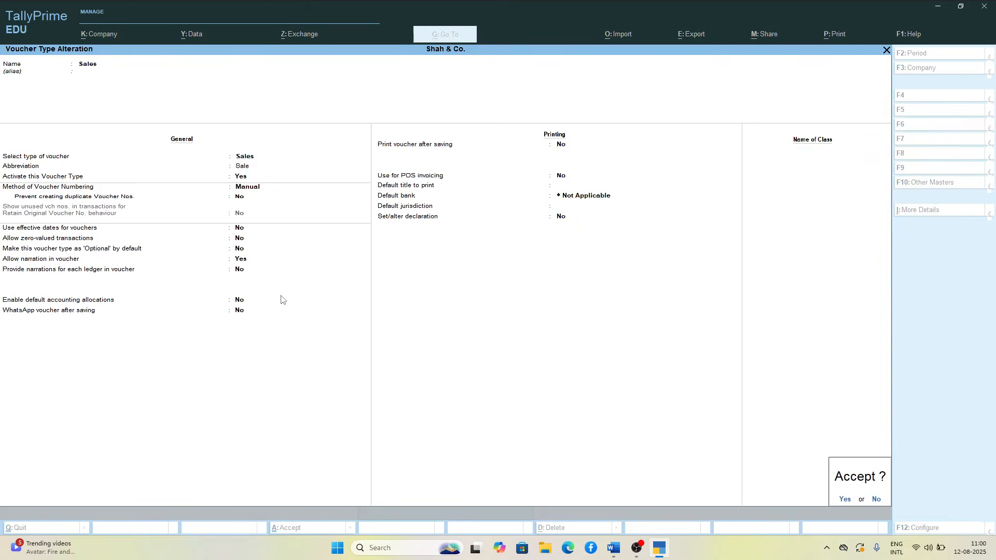
key(Return)
Step: Open the Purchase voucher type for alteration
key(Up)
key(Up)
key(Up)
key(Up)
key(Up)
key(Up)
key(Up)
key(Up)
key(Up)
key(Up)
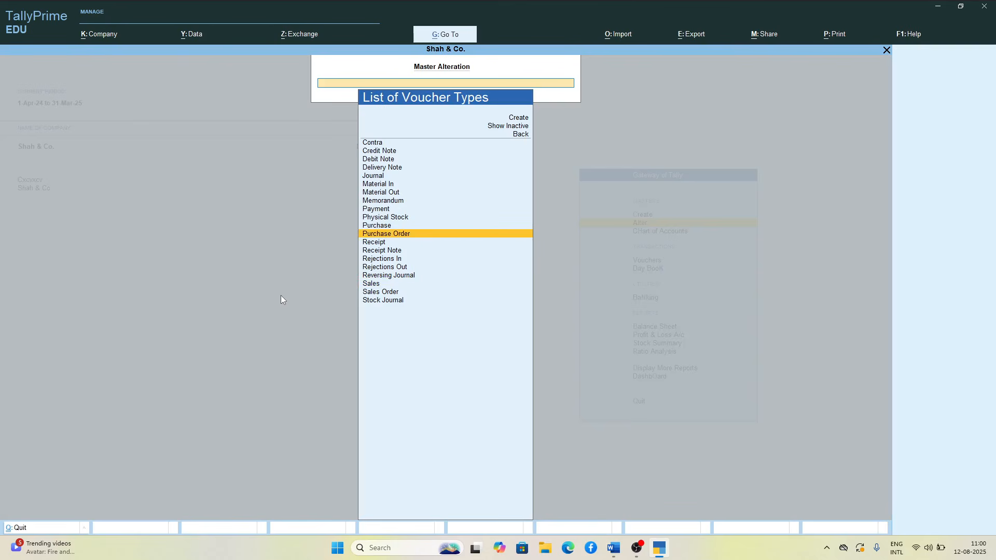
key(Down)
key(Down)
key(Down)
key(Return)
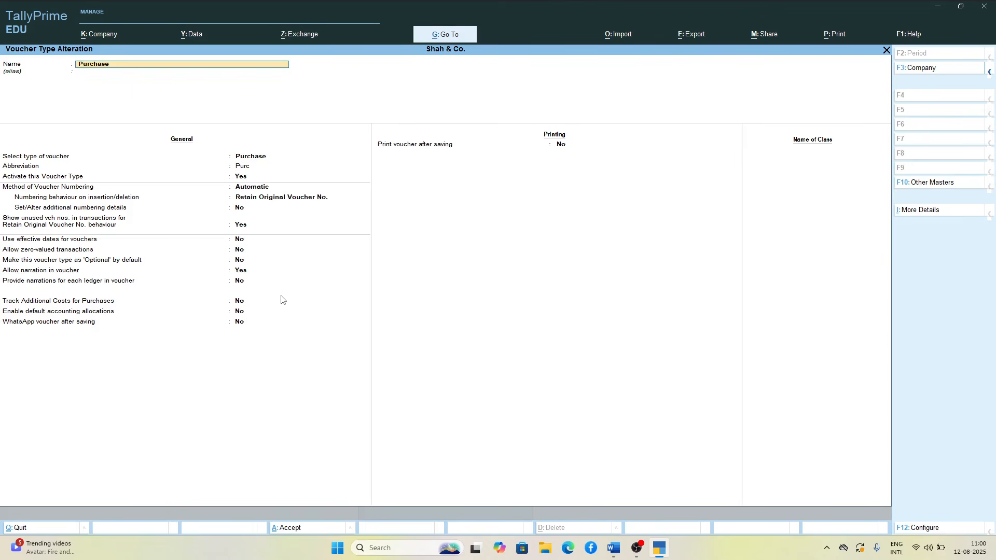
Step: Set the Purchase voucher type's numbering method to Manual, save it, and return to the Gateway of Tally
key(Return)
key(Return)
key(Return)
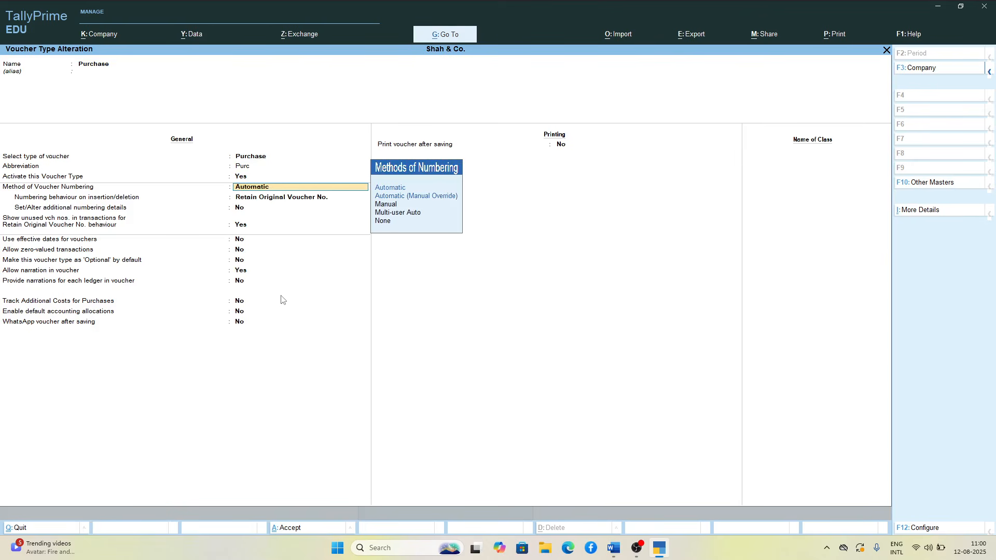
key(Down)
key(Down)
key(Return)
key(Return)
key(Return)
key(Return)
key(Return)
key(Return)
key(Return)
key(Return)
key(Return)
key(Return)
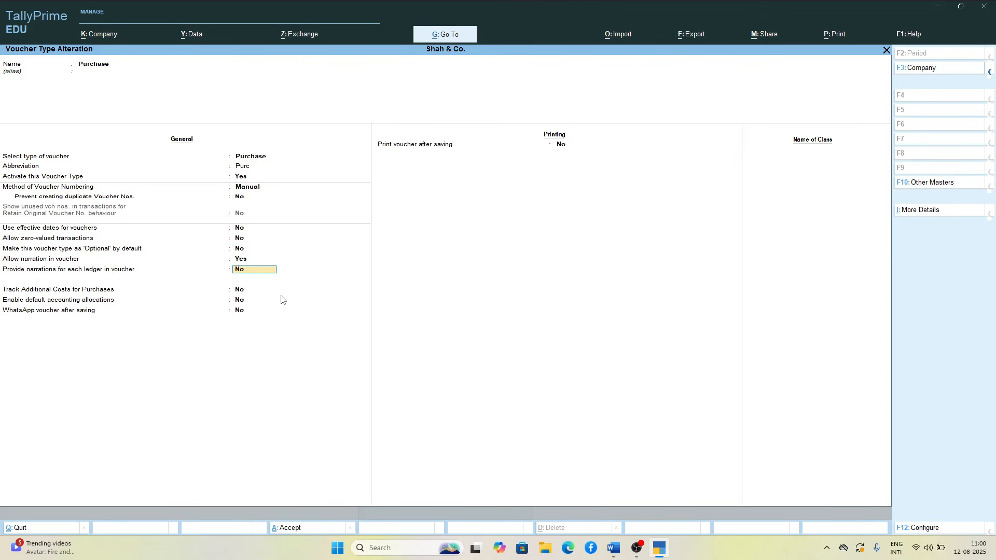
key(Return)
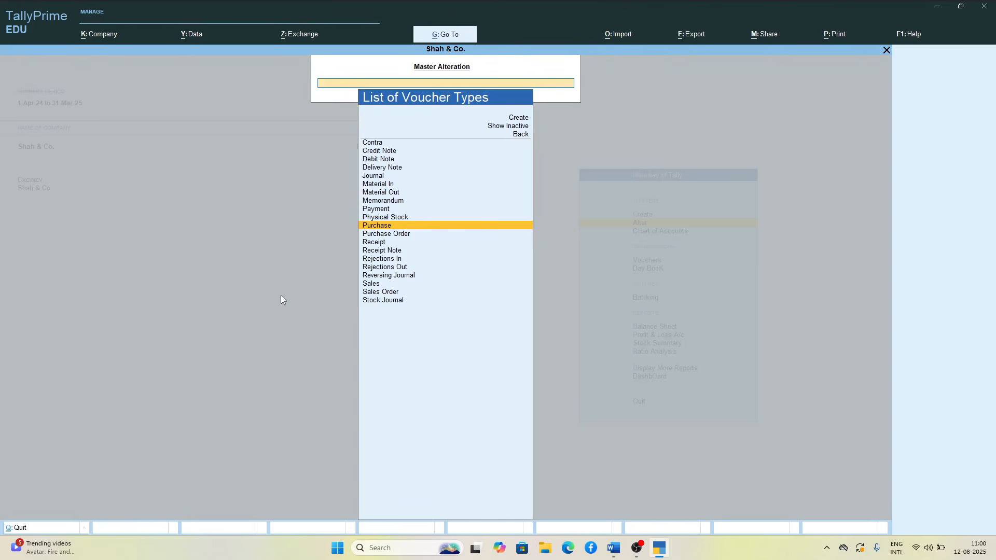
key(Escape)
key(Escape)
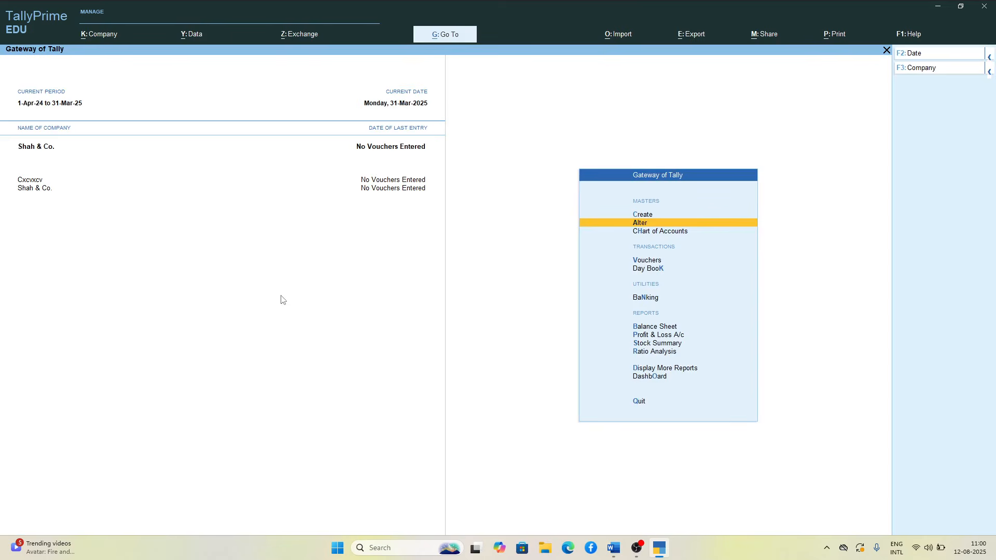
Step: Start a new Purchase voucher in Item Invoice mode
key(Down)
key(Down)
key(Return)
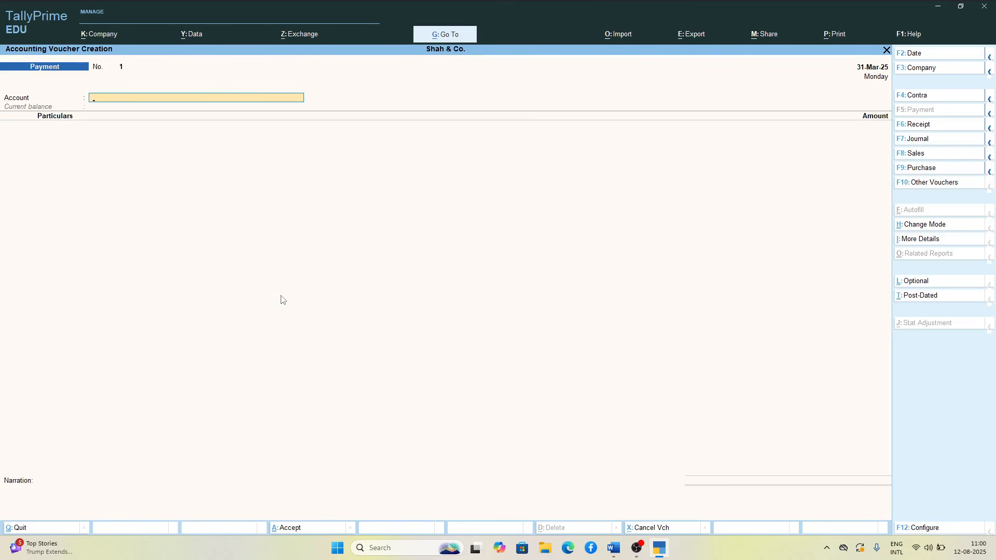
key(alt)
click(913, 169)
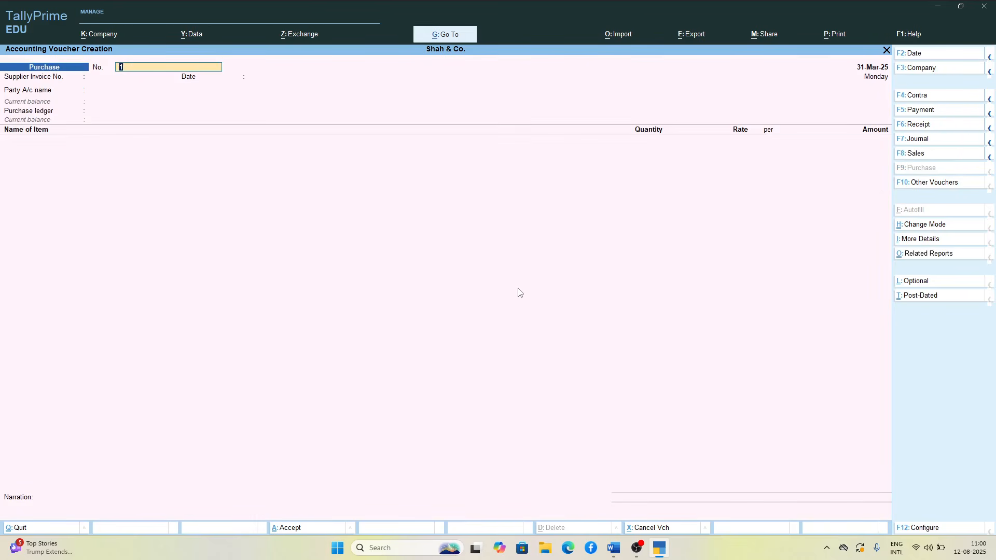
key(ctrl+h)
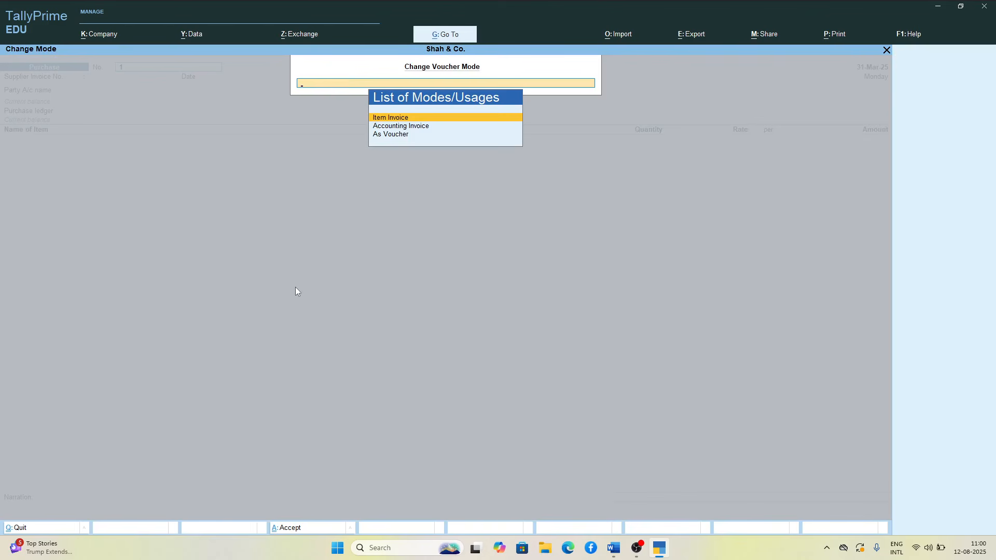
key(Return)
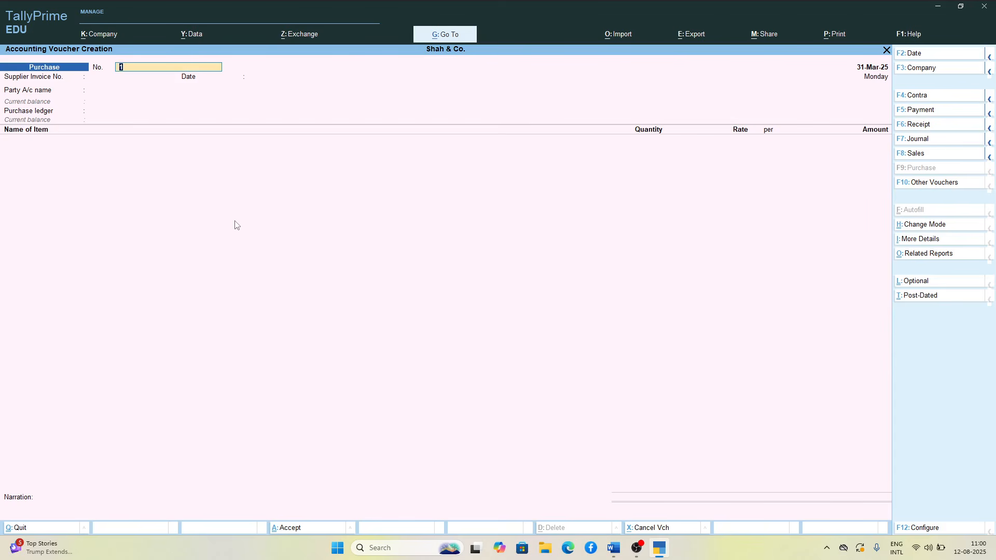
Step: Keep voucher number 1 and enter supplier invoice number 101 dated 31-Mar-25
key(Return)
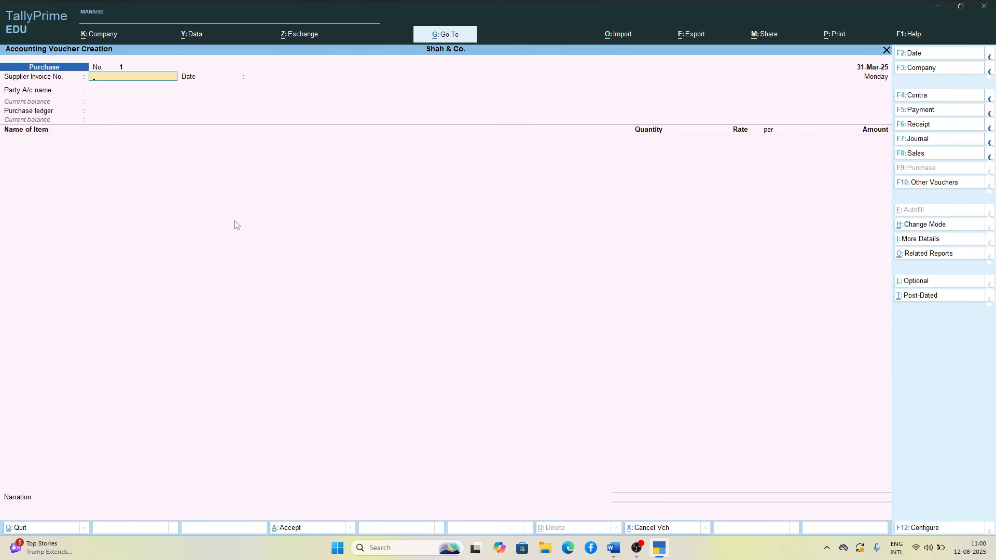
text(01)
text(1)
key(Return)
key(Return)
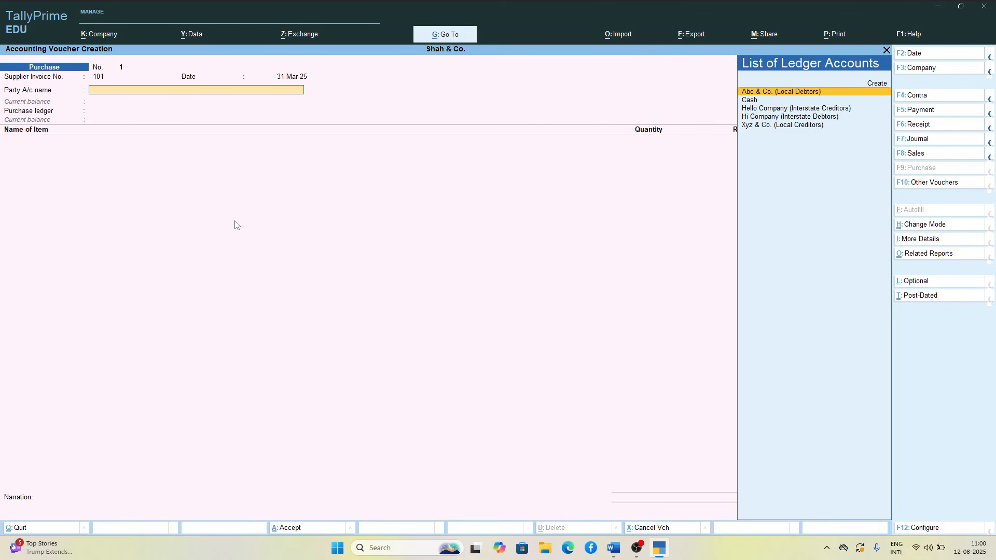
Step: Choose Xyz & Co. (Local Creditors) as the party, leave the receipt details blank, and select Purcahse as the purchase ledger
key(Down)
key(Down)
key(Down)
key(Down)
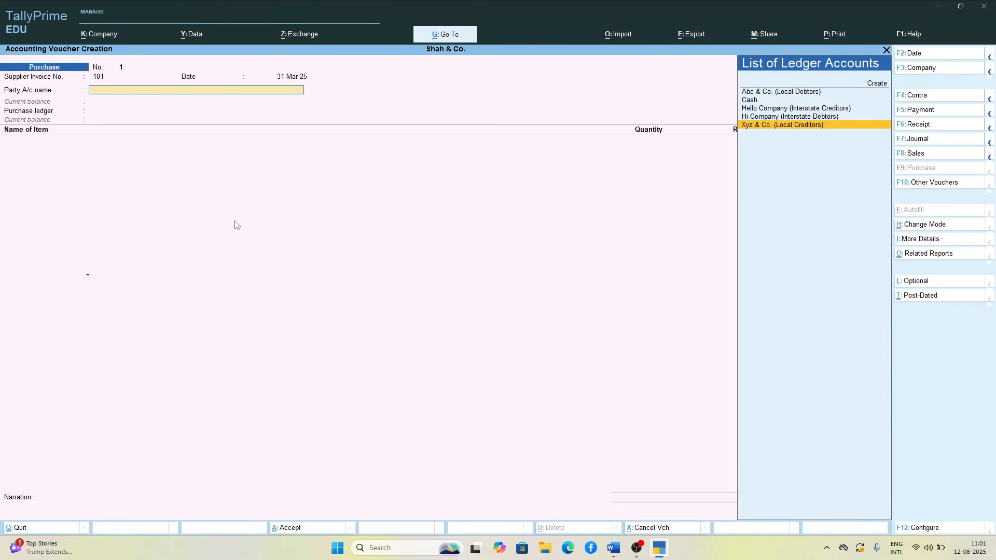
key(Return)
key(Return)
key(Return)
key(Return)
key(Return)
key(Return)
key(Return)
key(Return)
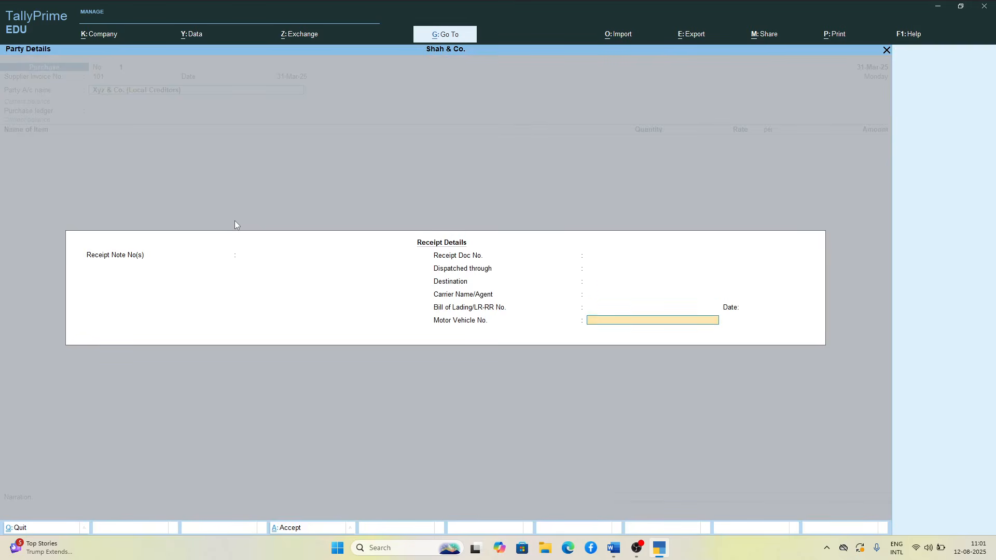
key(Return)
key(Return)
key(Return)
key(Return)
key(Return)
key(Return)
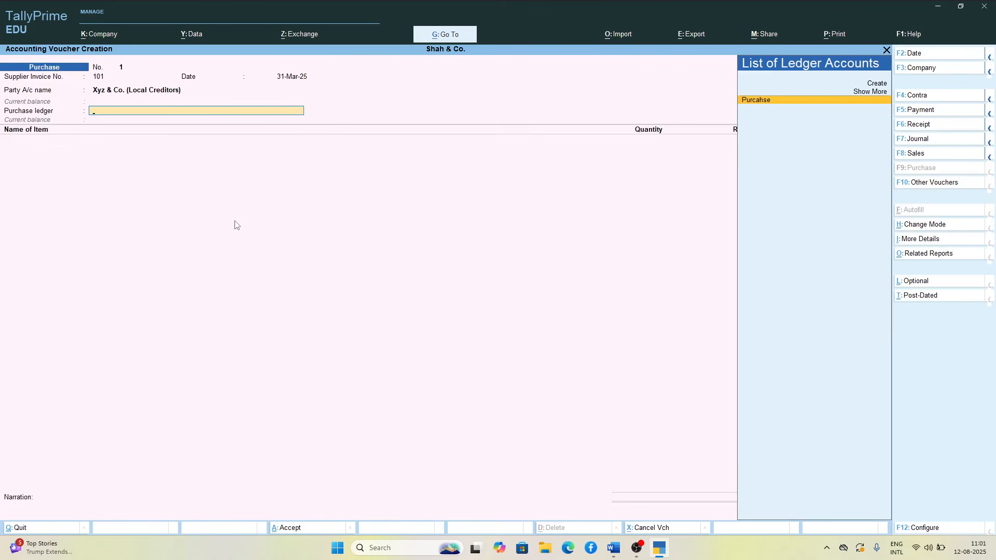
key(Return)
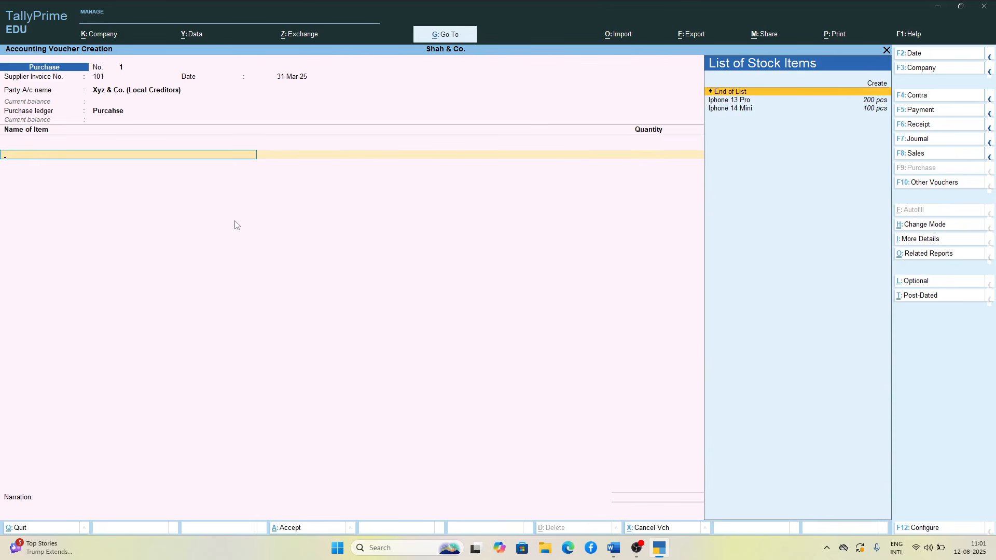
Step: Add 25 pcs of Iphone 13 Pro at 35,000 per piece to the purchase voucher
key(Down)
key(Return)
text(25)
key(Return)
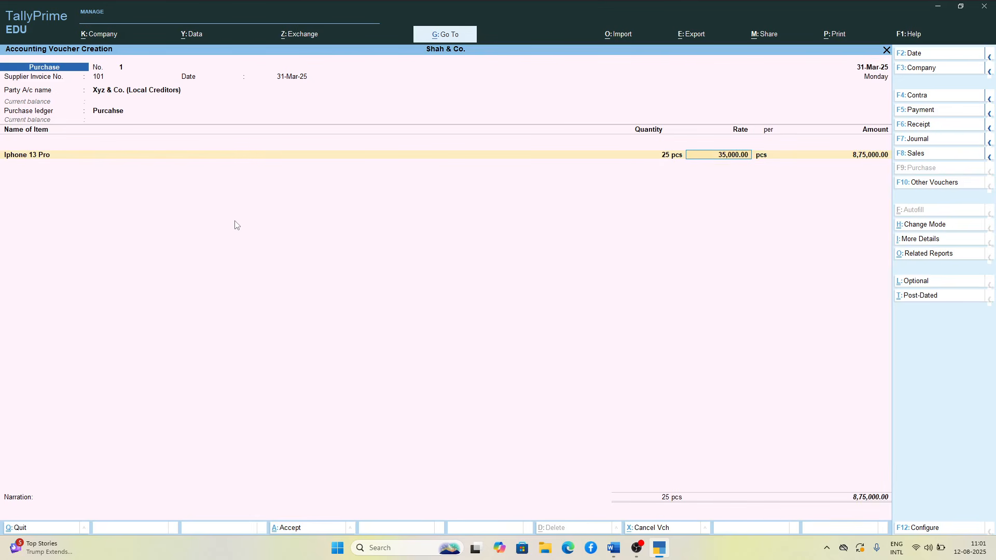
key(Return)
key(Return)
key(BackSpace)
key(BackSpace)
key(Return)
key(Return)
key(Return)
key(Return)
key(BackSpace)
key(BackSpace)
key(Return)
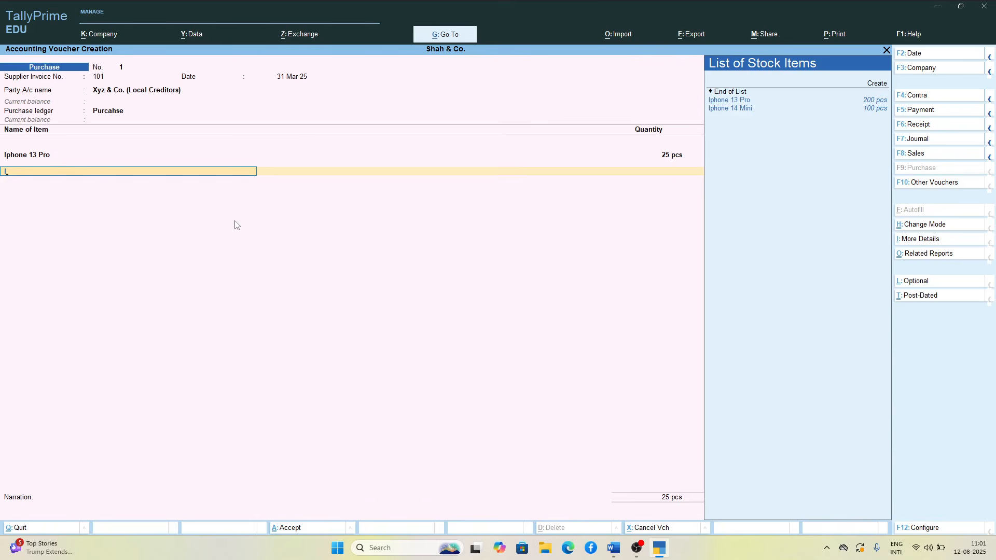
Step: Add 30 pcs of Iphone 14 Mini at 40,000 per piece and finish the item list
key(Down)
key(Return)
text(30)
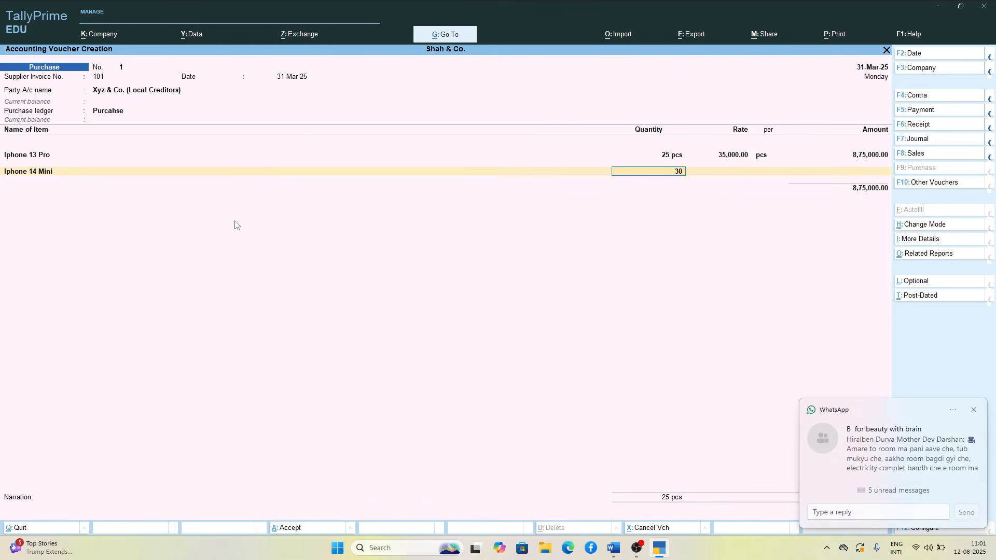
key(Return)
key(Return)
key(Return)
key(Return)
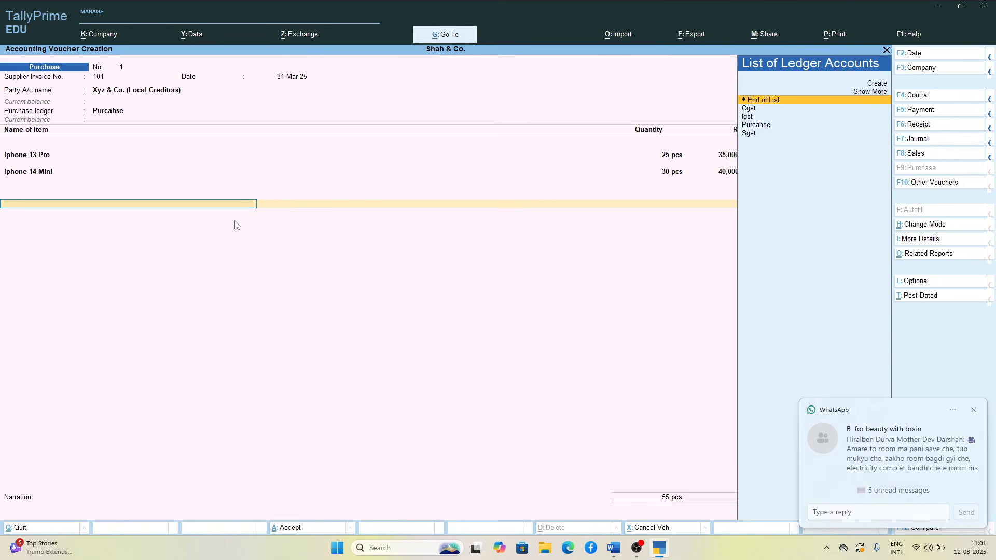
Step: Try to apply the Sgst ledger below the purchase voucher's item total
key(Up)
key(Return)
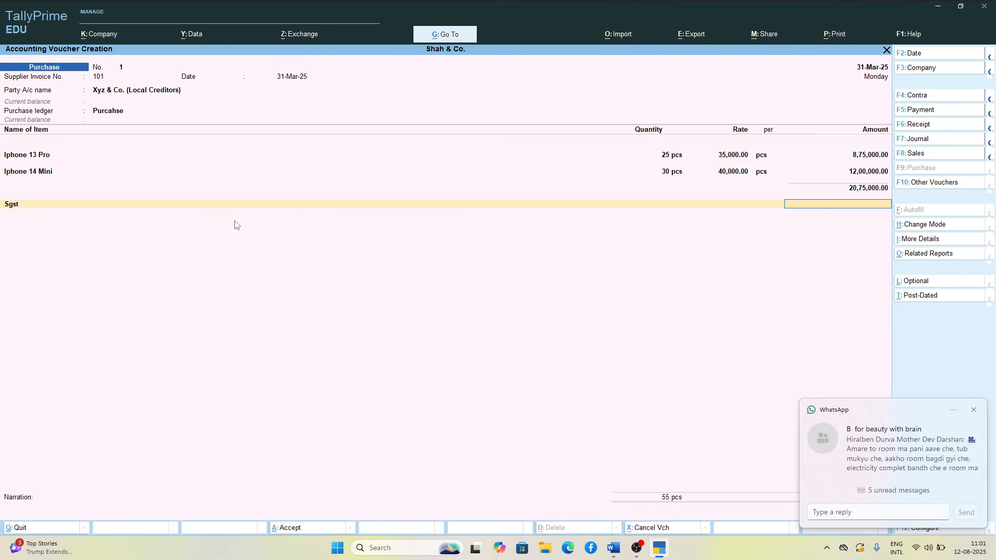
key(BackSpace)
key(Return)
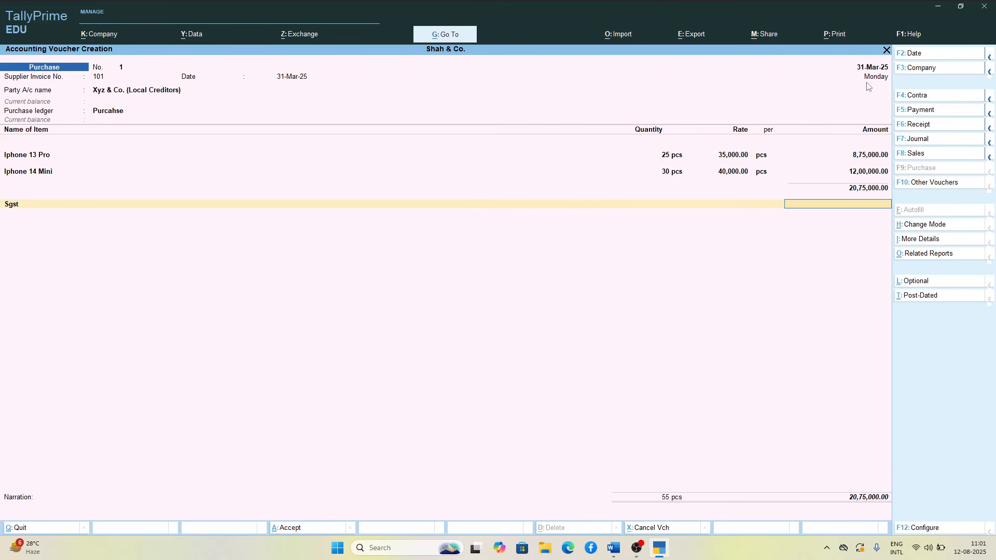
Step: Change the period to 1-Apr-25 through 31-Mar-26 and set the voucher date to 1-Apr-25
key(alt+F2)
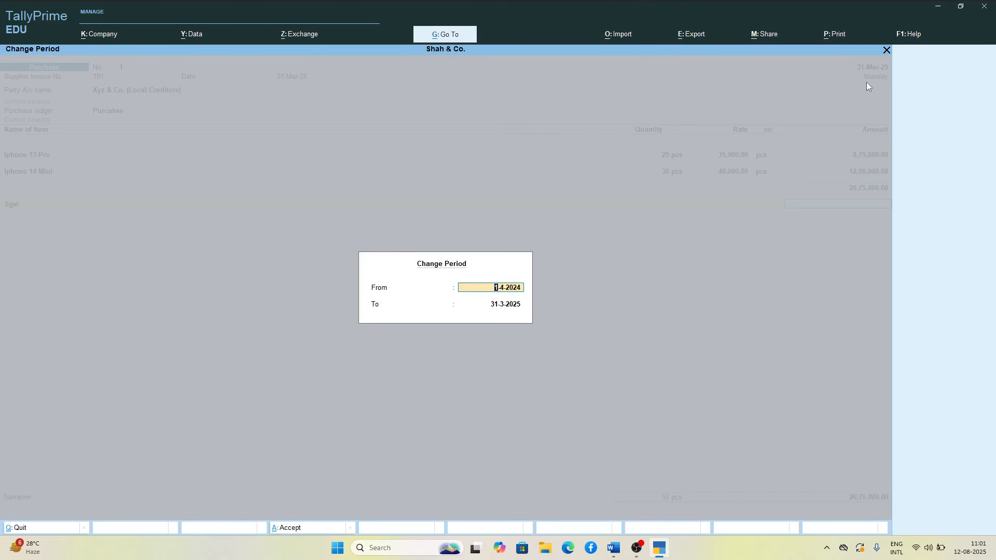
key(BackSpace)
text(5)
key(Return)
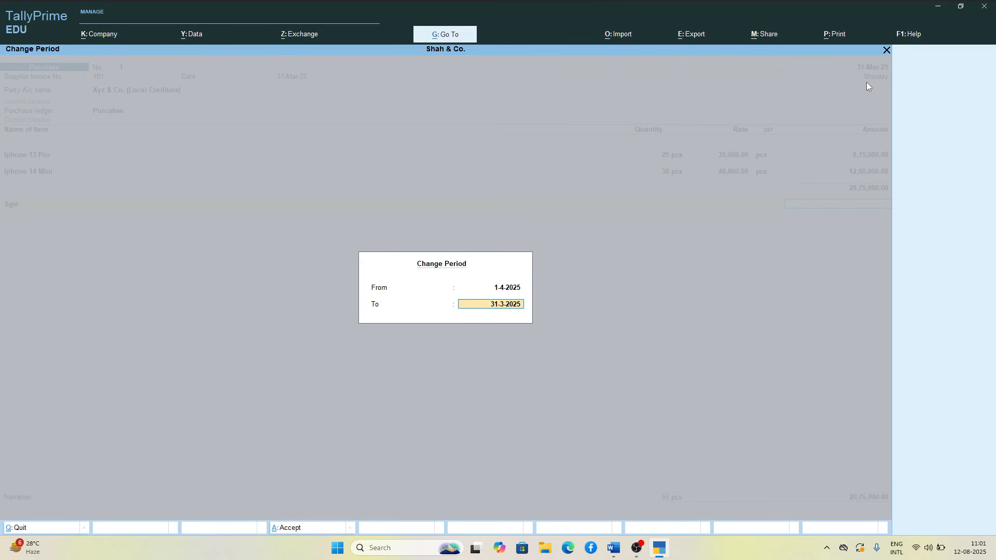
key(Return)
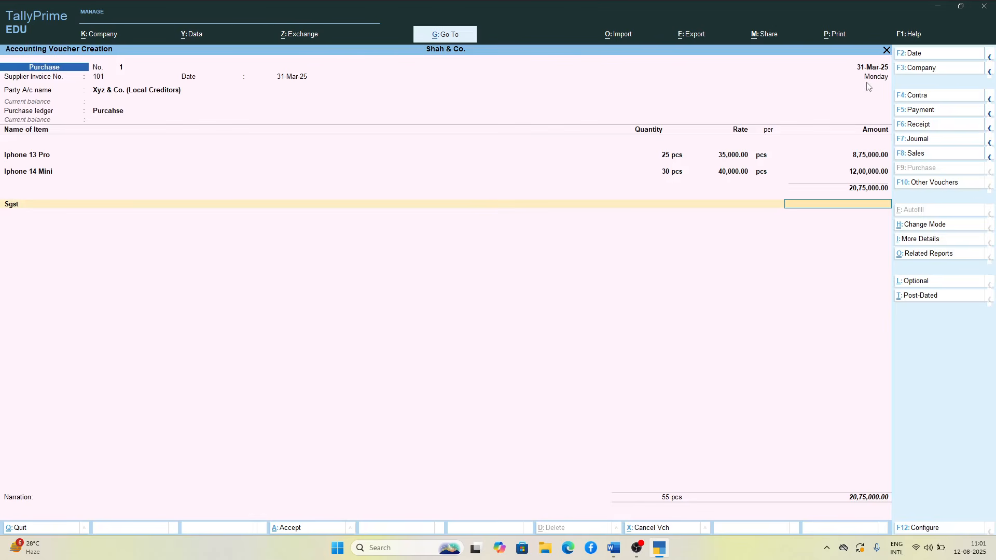
key(F2)
key(Return)
Step: Go back through the two phone item lines, confirm them again, and try to reapply the Sgst ledger
key(BackSpace)
key(Return)
key(BackSpace)
key(BackSpace)
key(BackSpace)
key(BackSpace)
key(BackSpace)
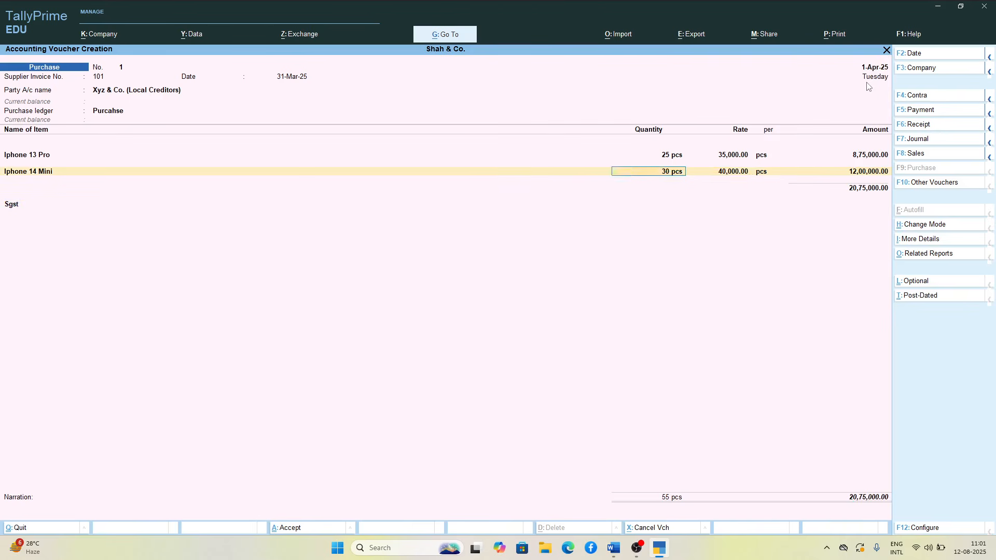
key(BackSpace)
key(BackSpace)
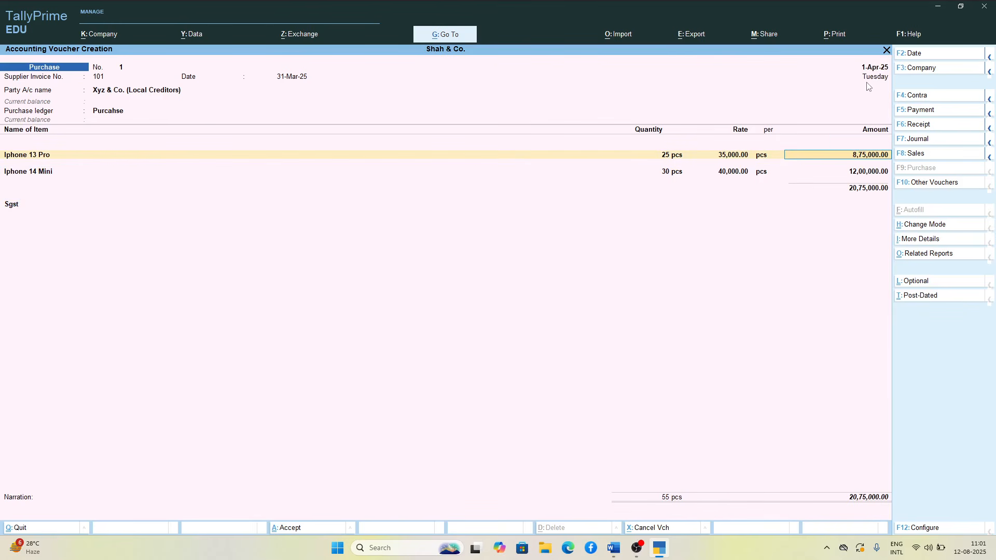
key(BackSpace)
key(Return)
key(Return)
key(Return)
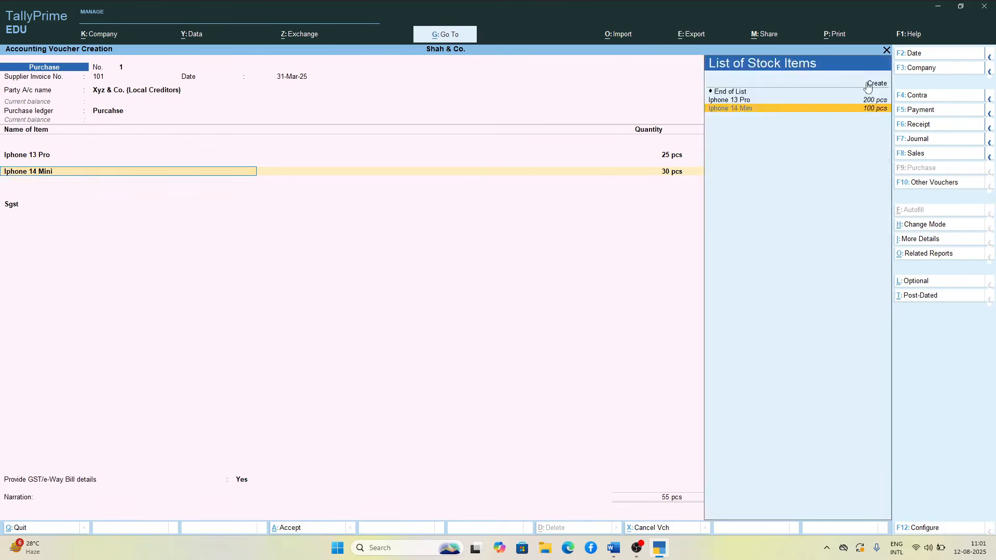
key(Return)
key(Return)
key(Return)
key(Return)
key(Return)
key(Return)
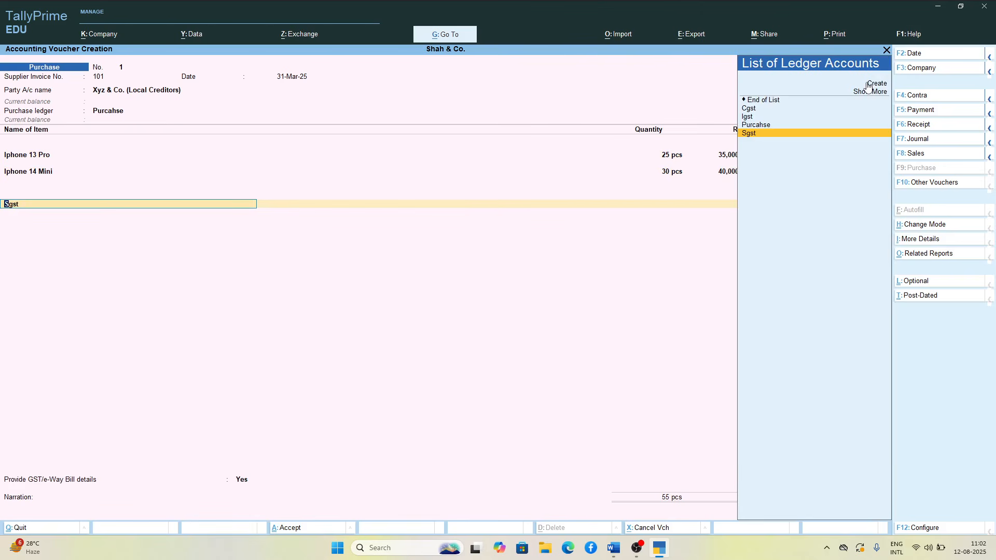
key(Return)
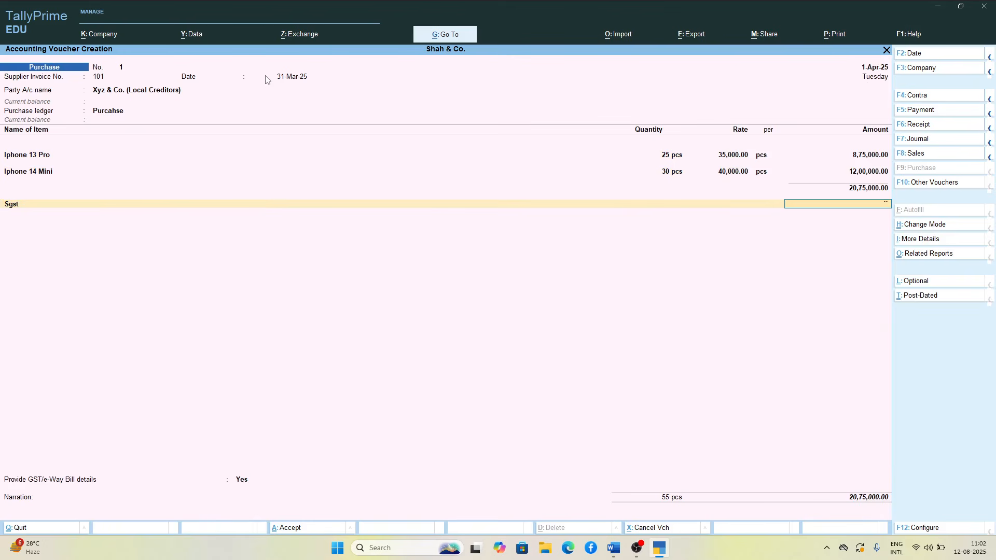
Step: Quit the purchase voucher without saving it
key(Escape)
key(y)
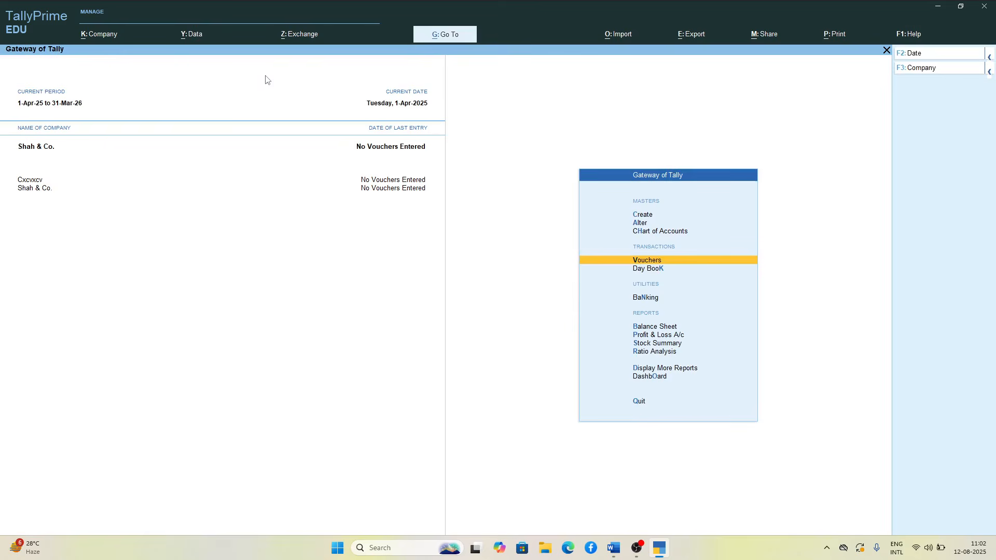
Step: Start a purchase voucher with supplier invoice number 101 dated 1-Apr-25, leaving the voucher number blank
key(Return)
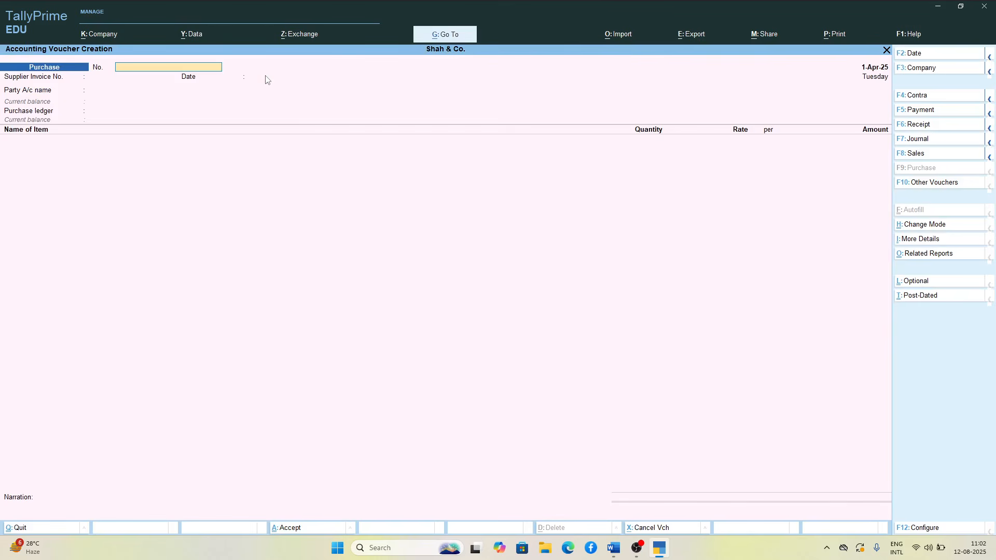
key(Return)
key(Return)
key(BackSpace)
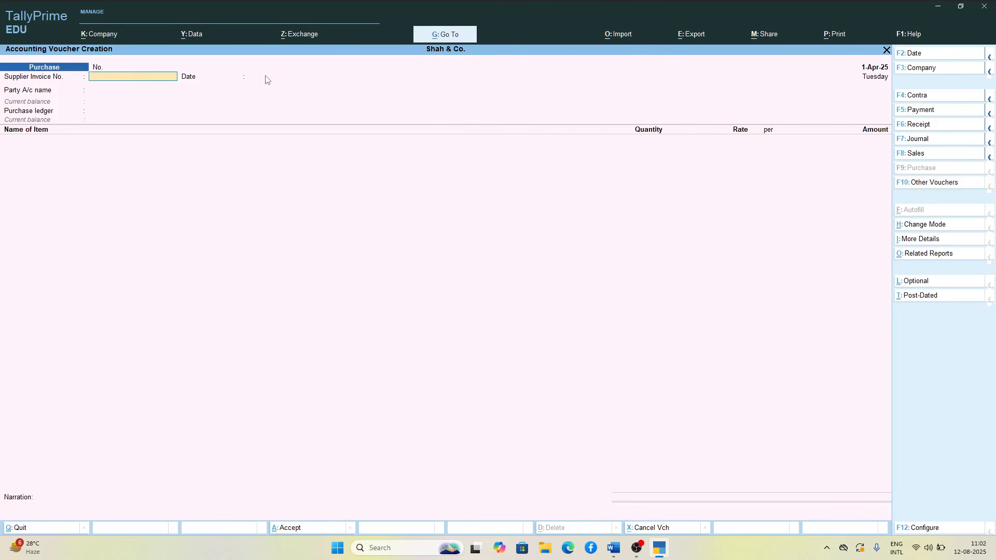
text(10)
key(Return)
key(Return)
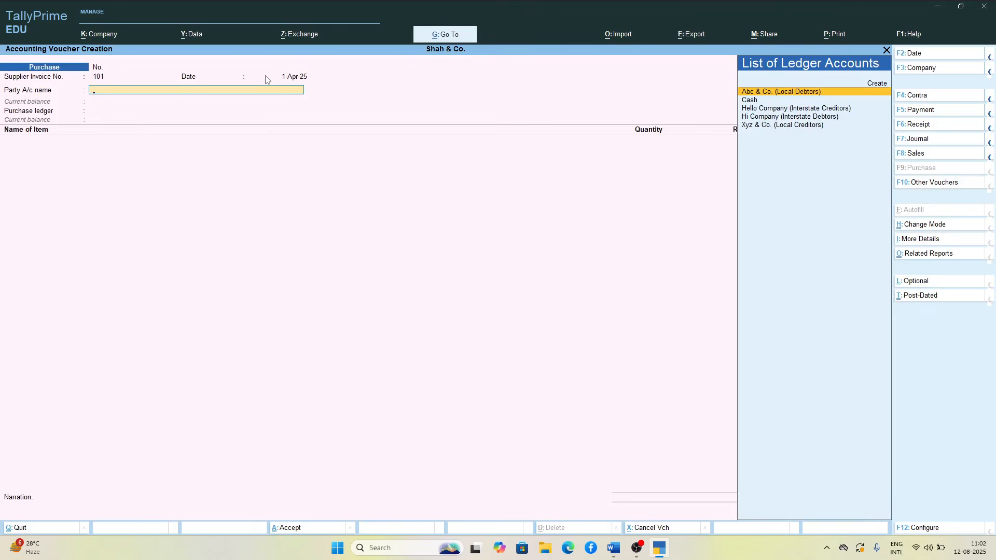
key(Down)
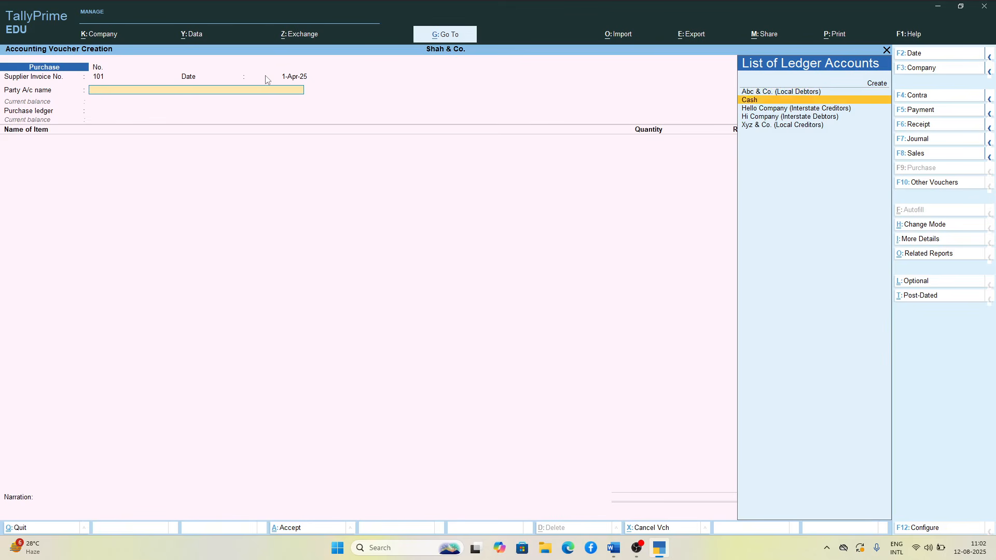
key(Down)
key(Down)
key(Down)
key(Up)
key(Up)
key(Up)
key(Up)
key(Return)
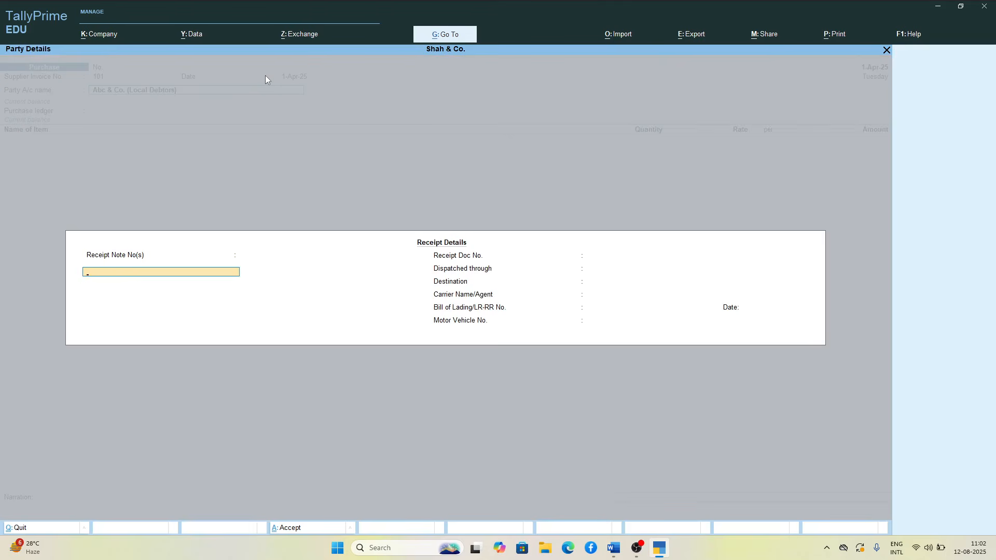
key(Escape)
Step: Set the party account to Xyz & Co. (Local Creditors), accept its receipt and party details, and choose the Purcahse ledger
key(Down)
key(Down)
key(Down)
key(Down)
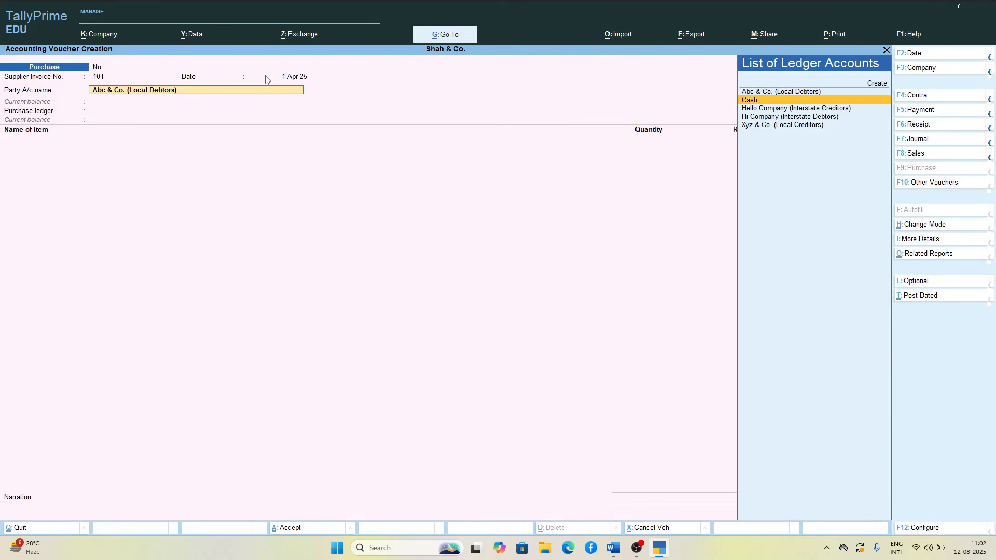
key(Return)
key(Return)
key(Return)
key(Return)
key(Return)
key(Return)
key(Return)
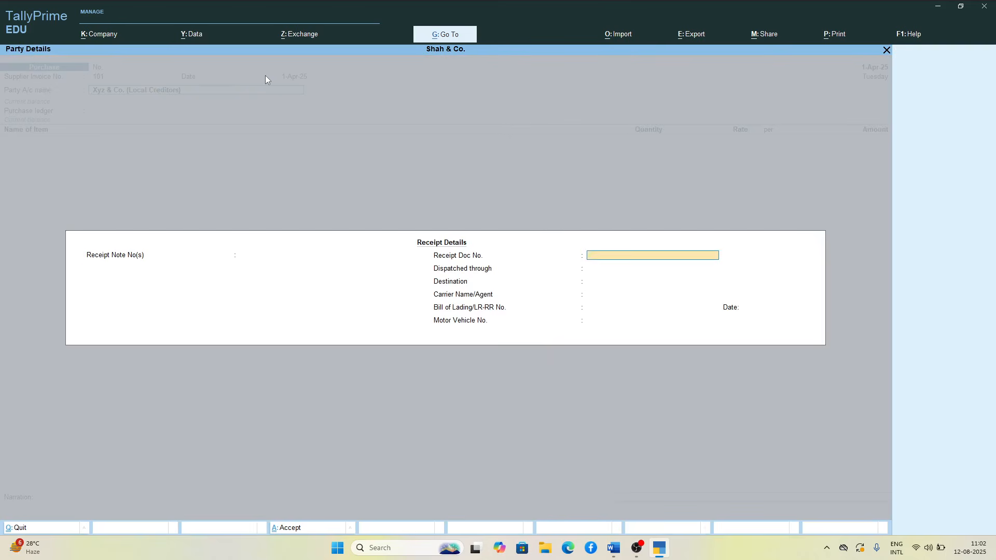
key(Return)
key(Return)
key(Return)
key(Return)
key(Return)
key(Return)
key(Return)
key(Return)
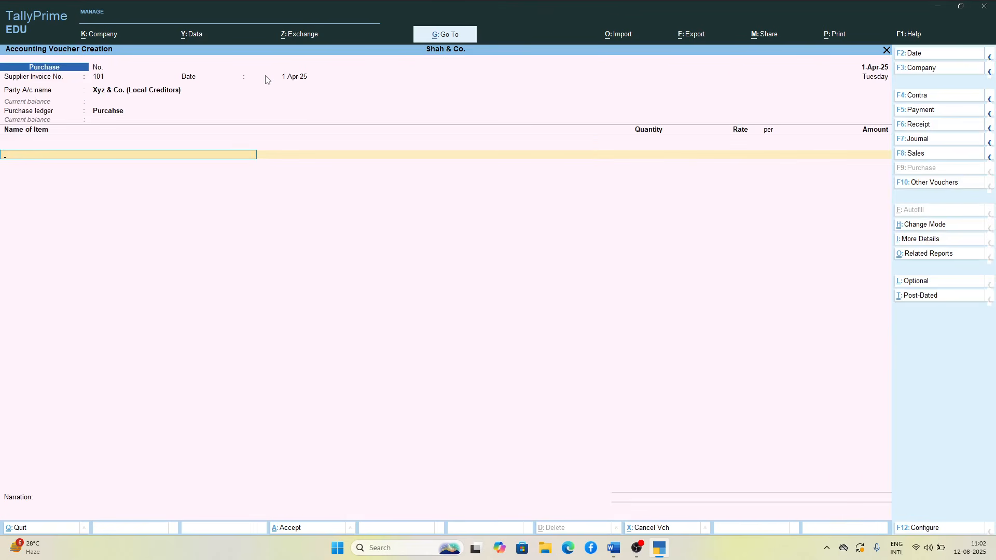
Step: Add Iphone 13 Pro to the purchase voucher with a quantity of 22 pcs at a rate of 35,000
text(M)
key(BackSpace)
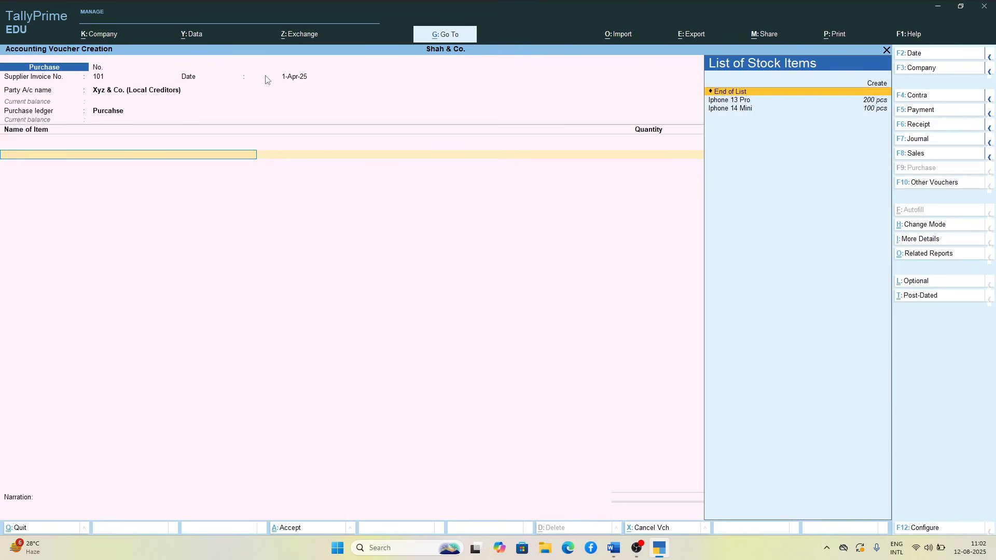
key(Down)
key(Return)
text(220)
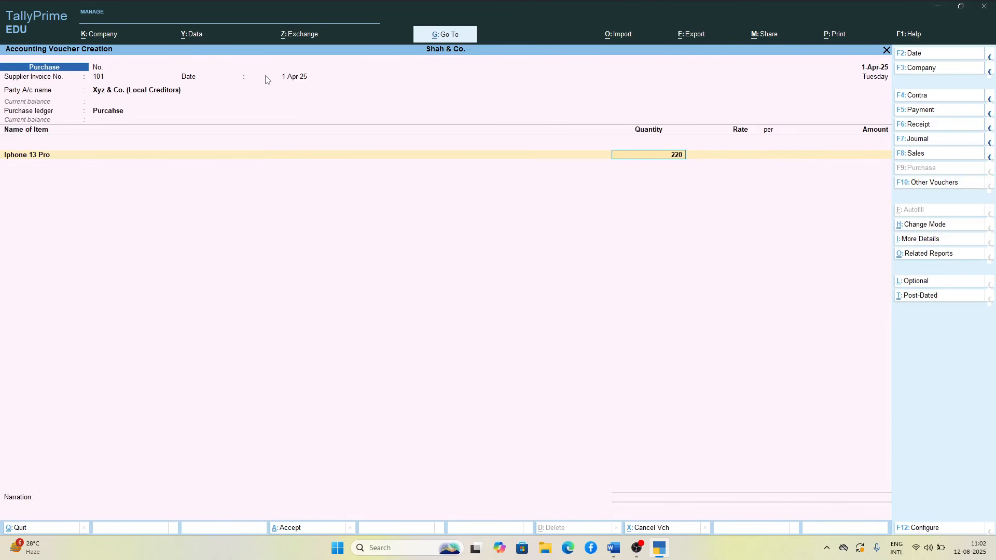
key(Return)
Step: Add Iphone 14 Mini as the second item with a quantity of 56 pcs at a rate of 40,000
key(Return)
key(Return)
key(Return)
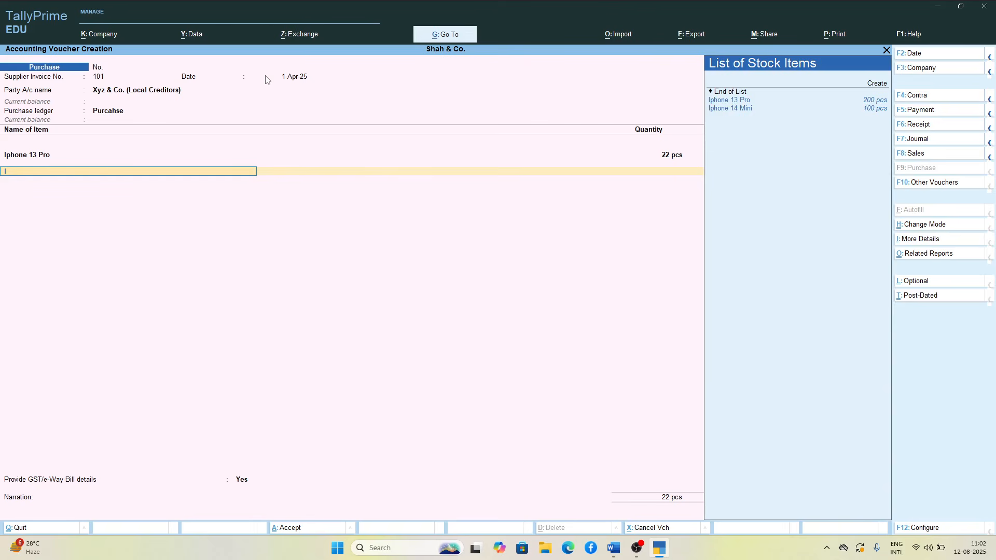
key(Down)
key(Down)
key(Return)
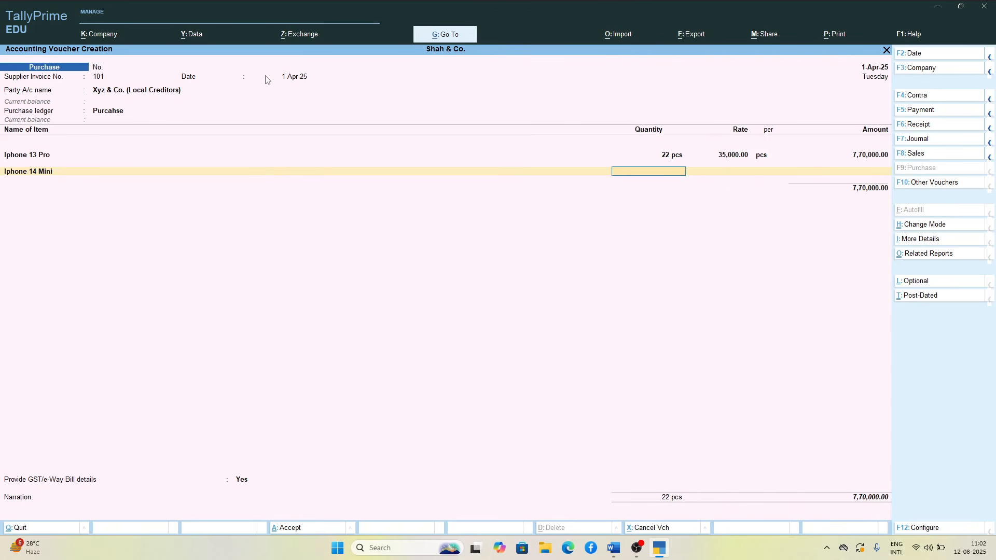
text(56)
key(Return)
Step: Apply the Sgst and Cgst ledgers below the item total of the local purchase
key(Return)
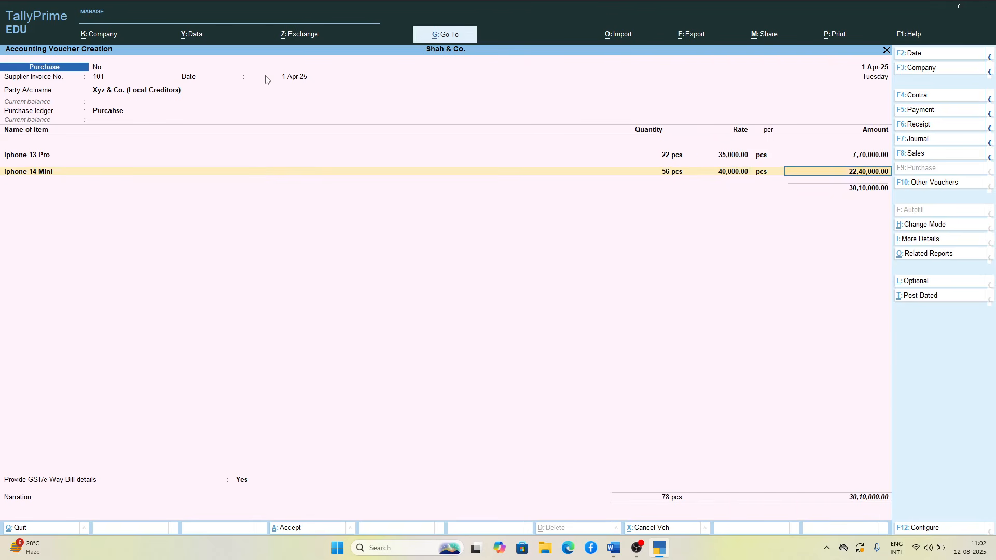
key(Return)
text(s)
key(Return)
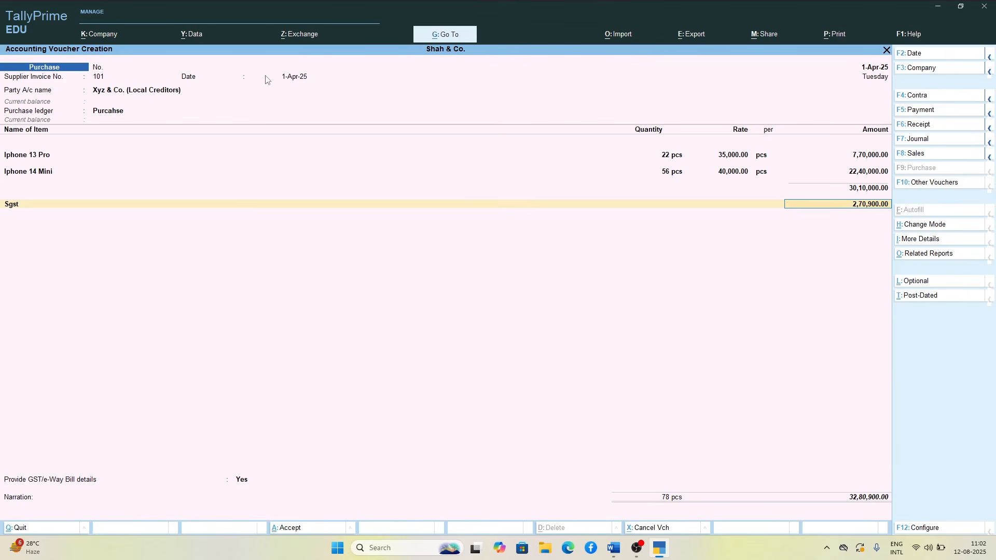
key(Return)
text(c)
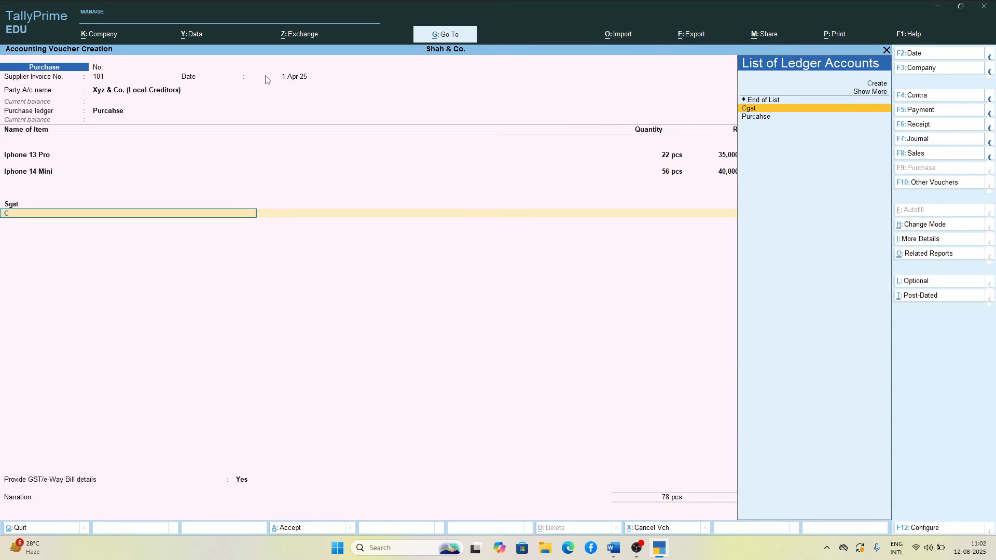
key(Return)
key(Return)
key(Return)
key(Return)
key(Return)
key(Return)
key(Return)
key(Return)
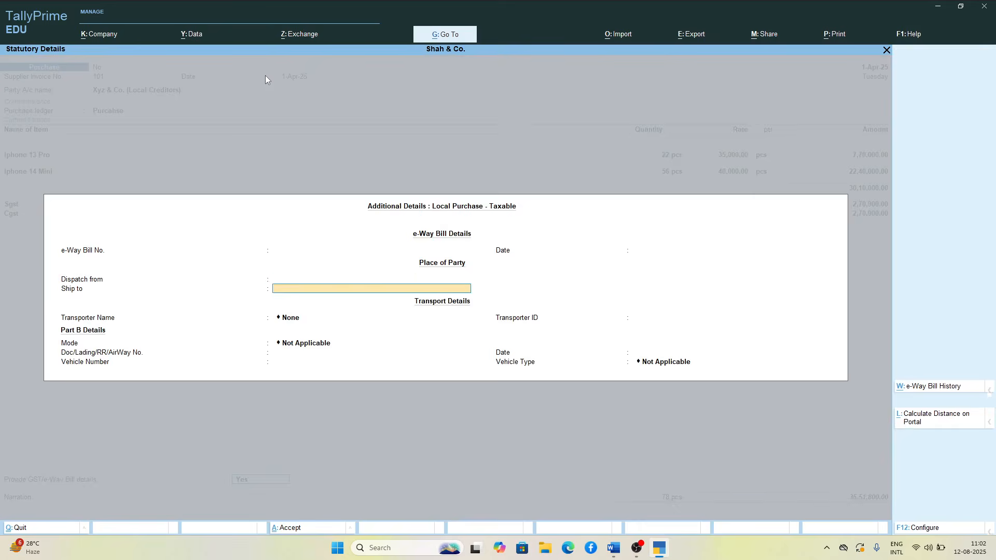
Step: Accept the blank e-Way Bill details and save purchase invoice 101 without a narration
key(Return)
key(Return)
key(Return)
key(Return)
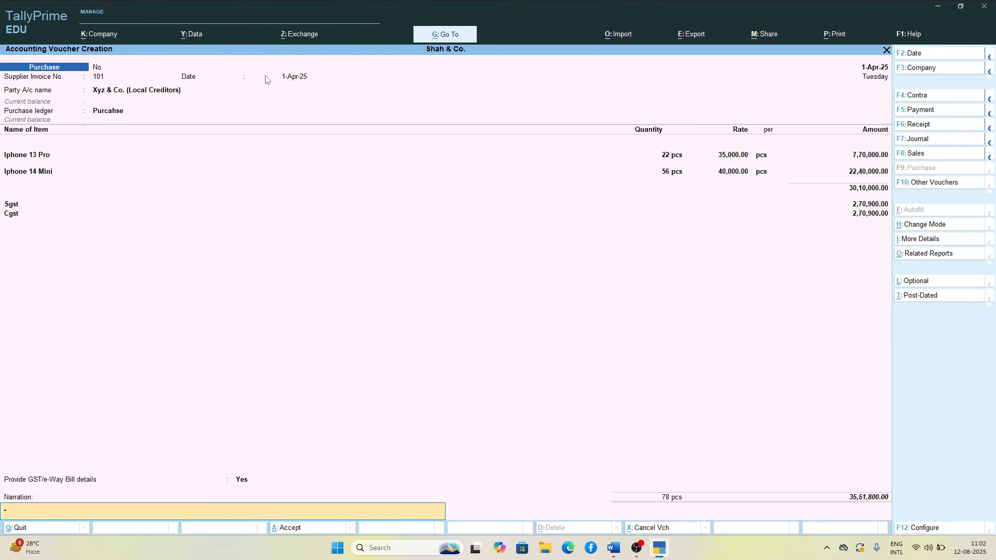
key(Return)
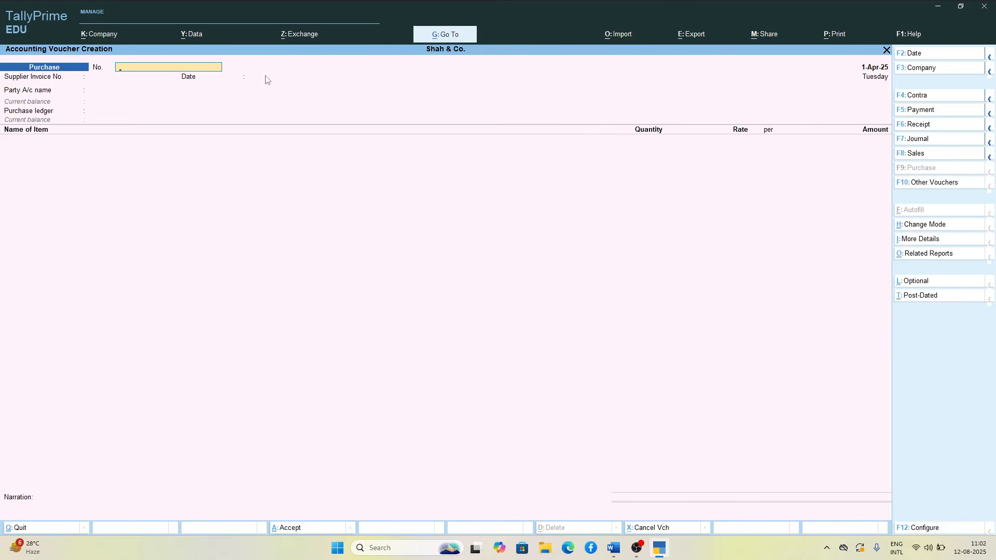
Step: Enter supplier invoice number 102 with the date 1-Apr-25 on the new purchase voucher
key(Return)
text(102)
key(Return)
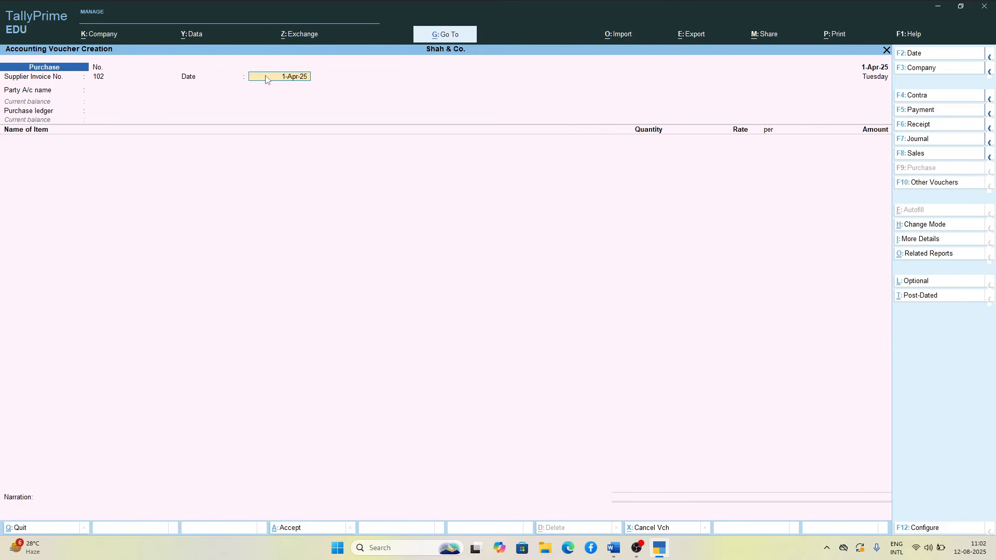
key(Return)
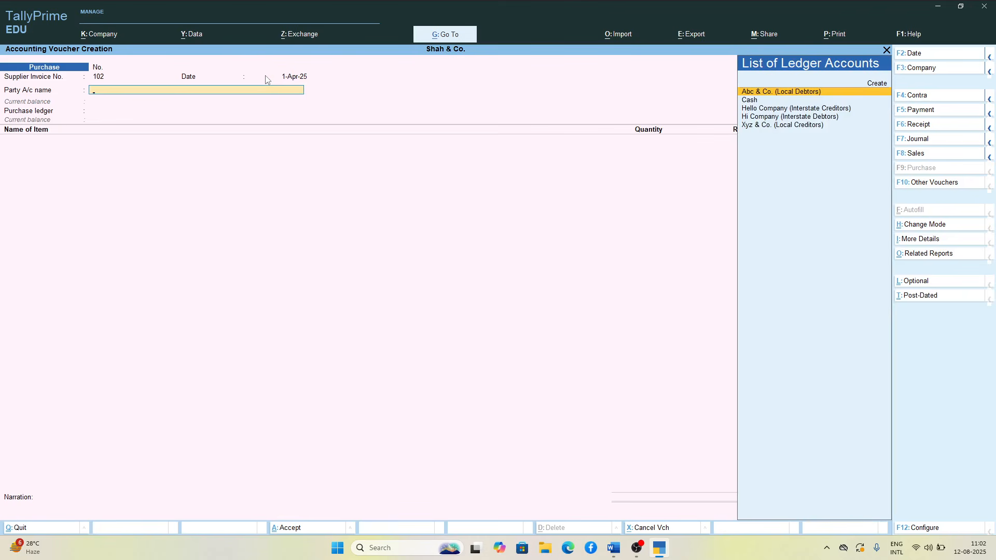
Step: Set the party account to Hello Company (Interstate Creditors), accept its details, and choose the Purcahse ledger
key(Down)
key(Down)
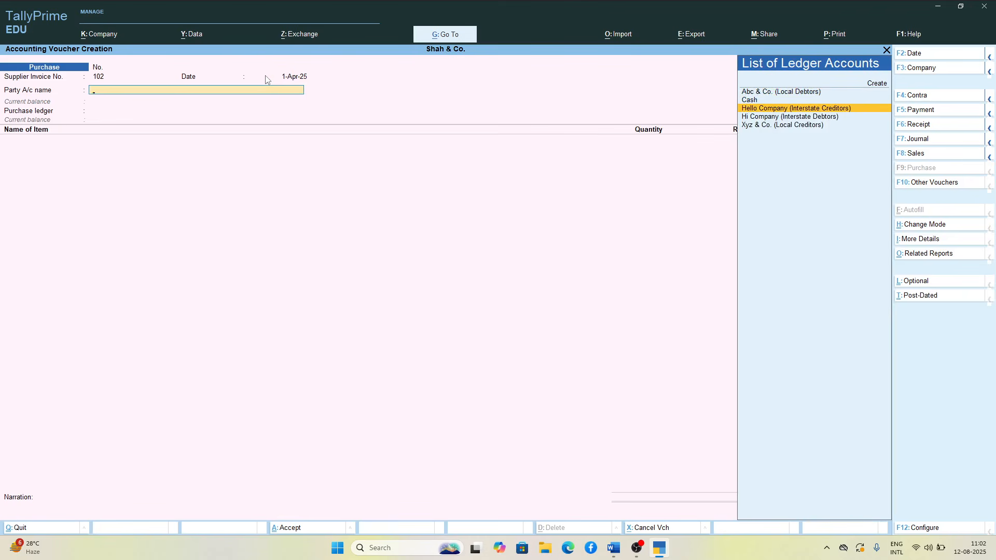
key(Return)
key(Return)
key(Return)
key(Return)
key(Return)
key(Return)
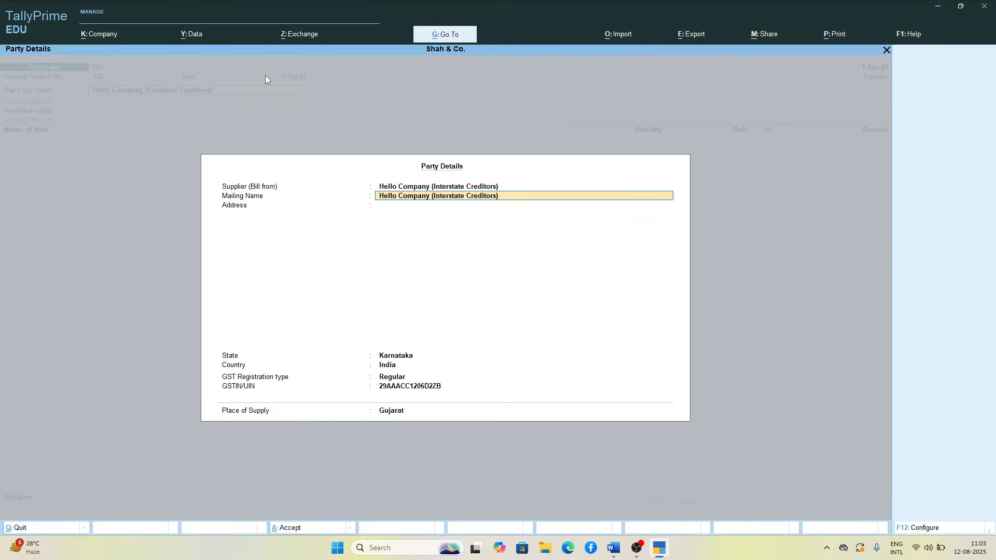
key(Return)
key(Return)
key(Return)
key(Return)
key(Return)
key(Return)
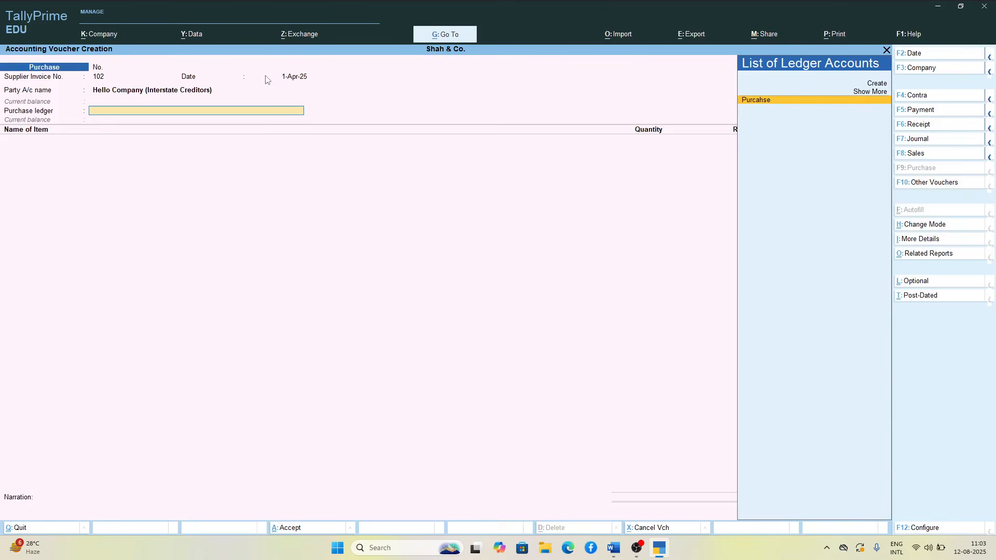
key(Return)
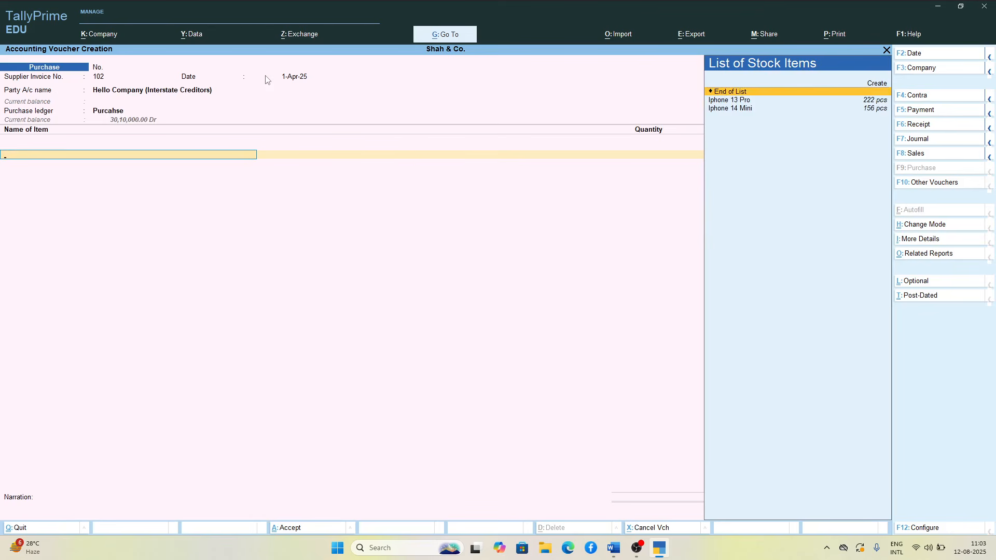
Step: Add Iphone 13 Pro to invoice 102 with a quantity of 45 pcs at a rate of 35,000
key(Down)
key(Return)
text(45)
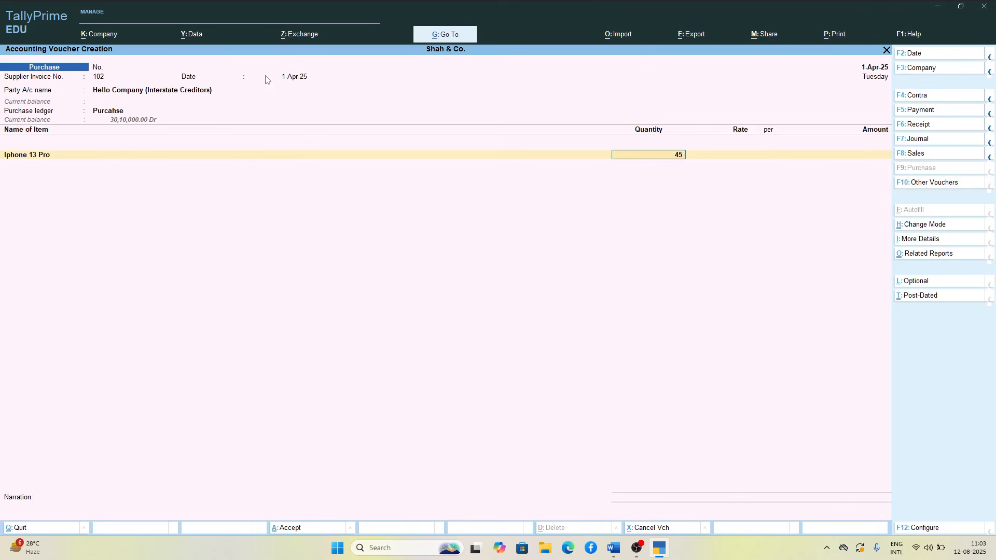
key(Return)
key(Return)
Step: Add Iphone 14 Mini to invoice 102 with a quantity of 55 pcs at a rate of 40,000, and end the item list
key(Return)
key(Return)
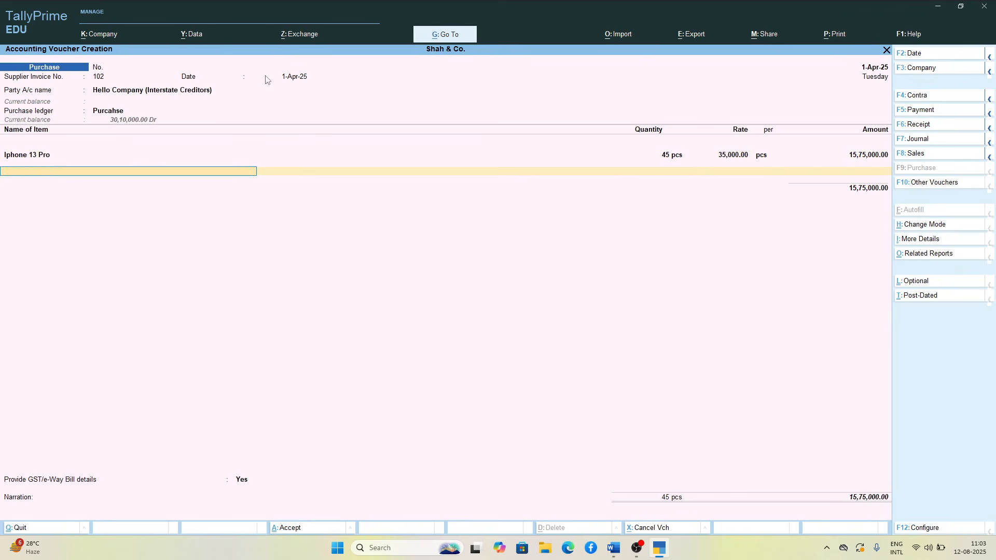
key(Down)
key(Down)
key(Return)
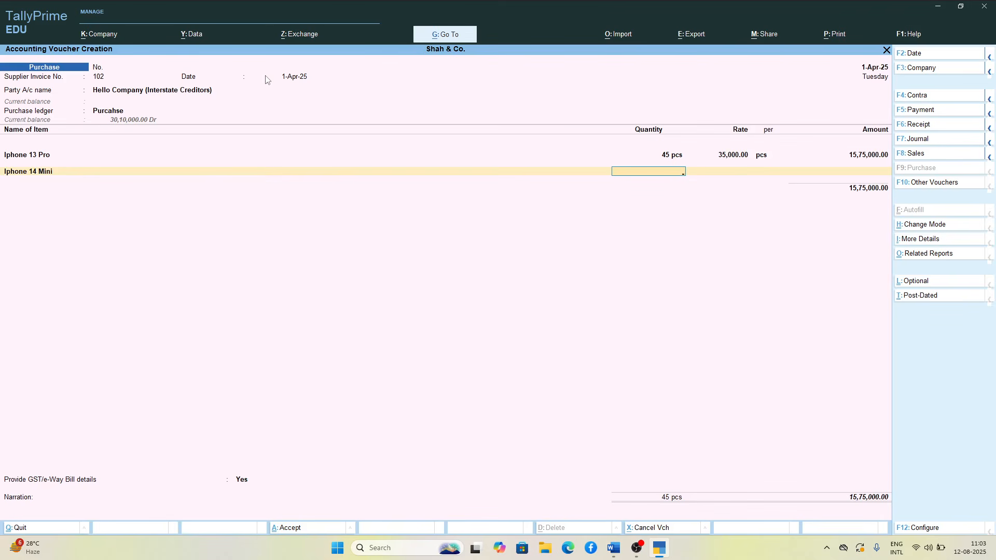
text(55)
Step: Apply the Igst ledger below the item total of the interstate purchase
key(Return)
key(Return)
key(Return)
key(Return)
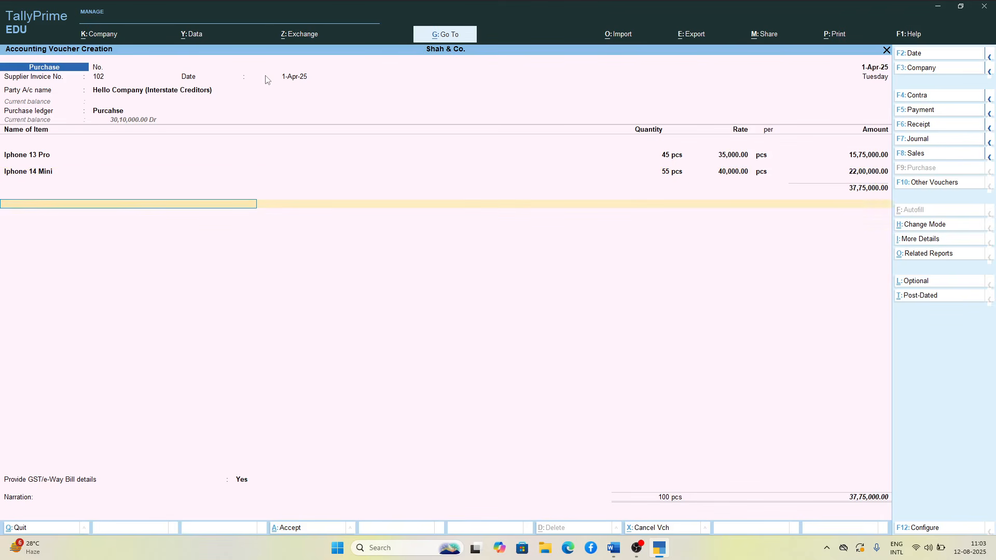
text(I)
key(Return)
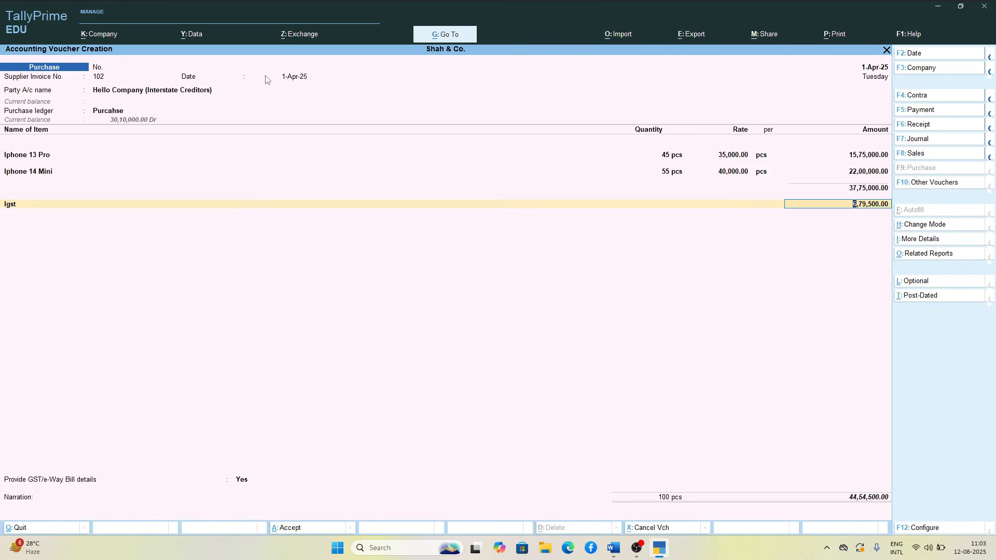
key(Return)
text(S)
key(Return)
key(BackSpace)
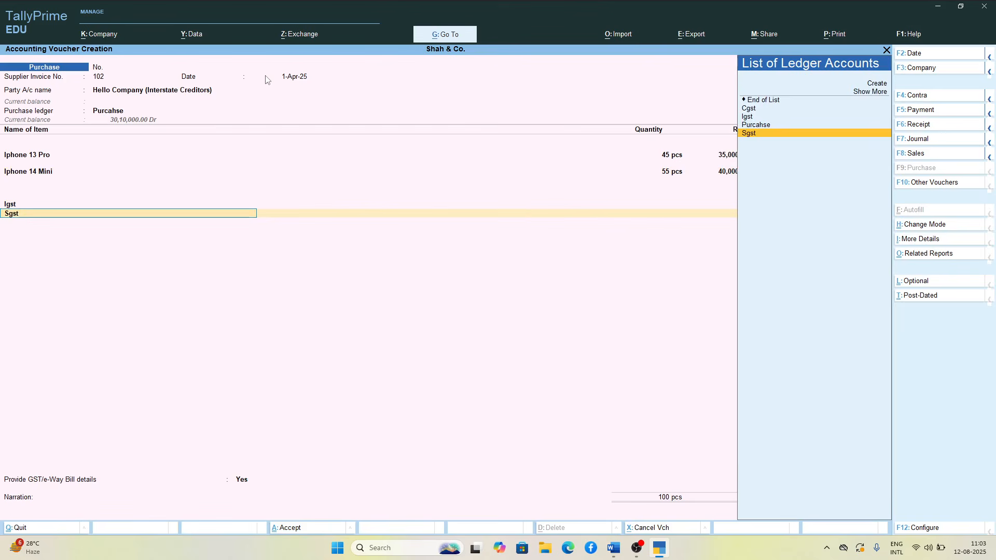
key(BackSpace)
key(Return)
key(BackSpace)
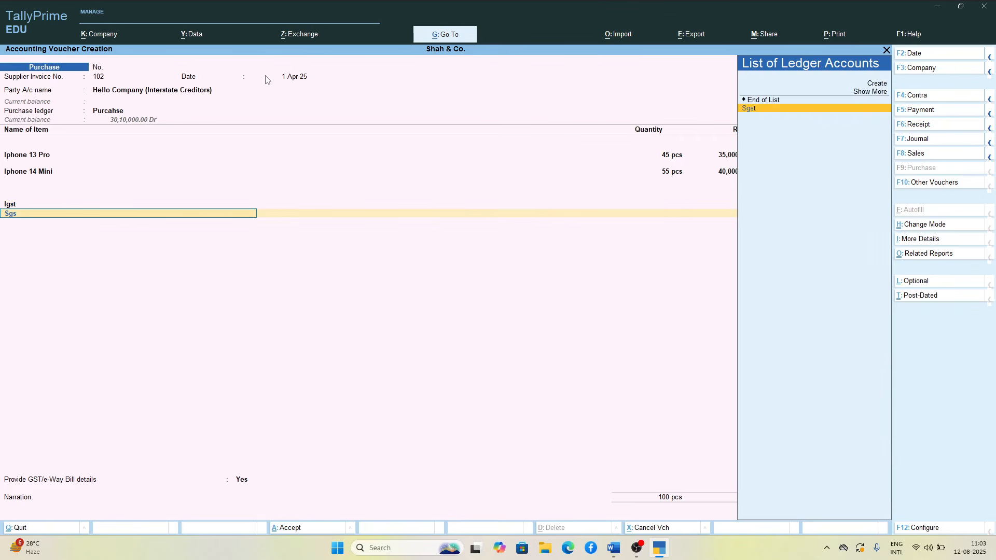
Step: End the ledger list, accept the GST/e-Way Bill details and the New Ref 102 bill reference, and save the interstate purchase voucher
key(Up)
key(Return)
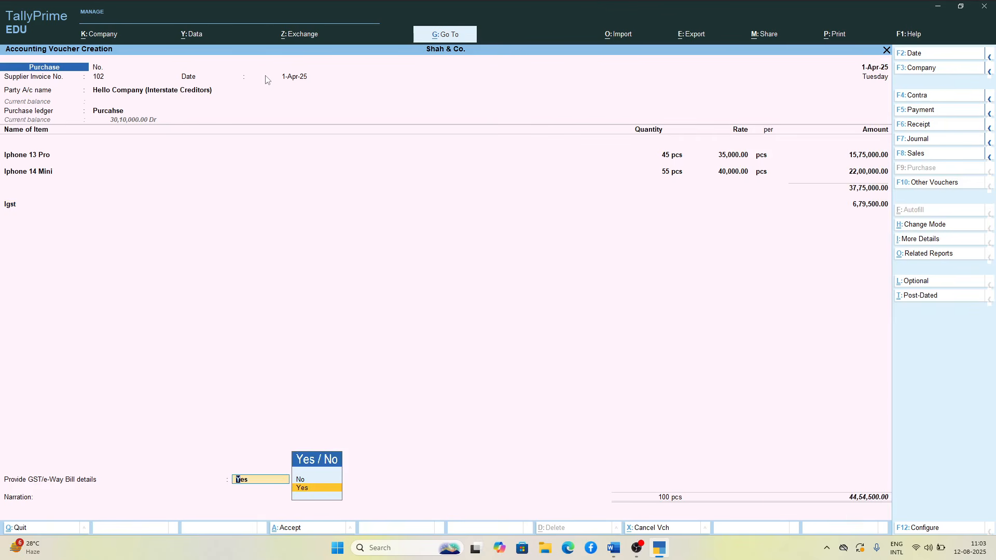
key(BackSpace)
key(Return)
key(Return)
key(Return)
key(Return)
key(Return)
key(Return)
key(Return)
key(Return)
key(Return)
key(Return)
key(Return)
key(Return)
key(Return)
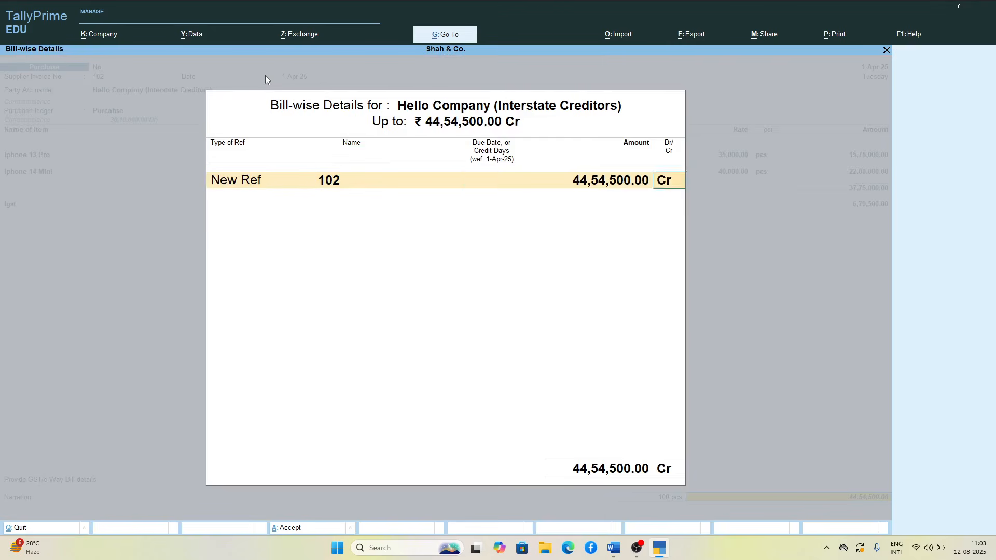
key(Return)
key(Return)
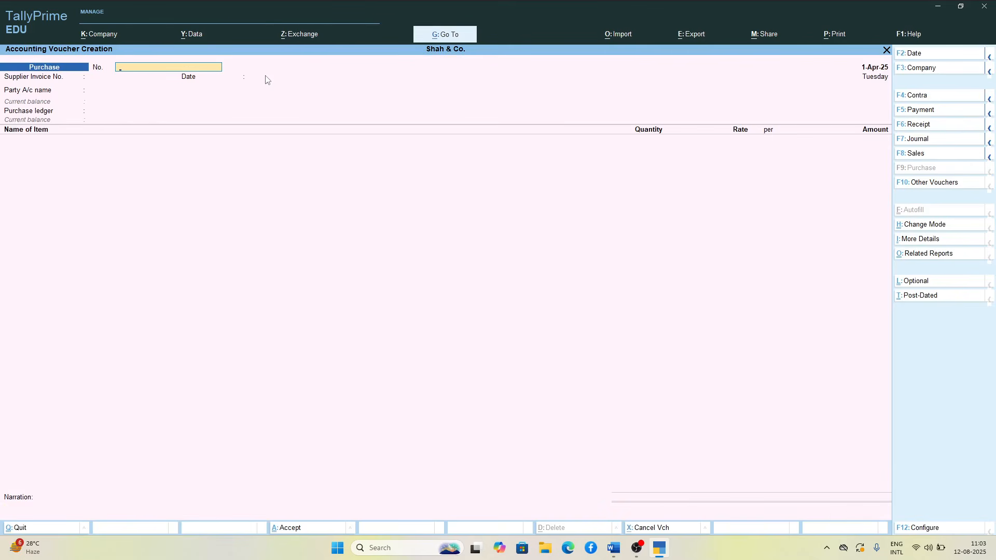
Step: Leave purchase voucher creation and open the list of GST reports under the statutory reports
key(Escape)
key(Down)
key(Down)
key(Down)
key(Down)
key(Down)
key(Down)
key(Down)
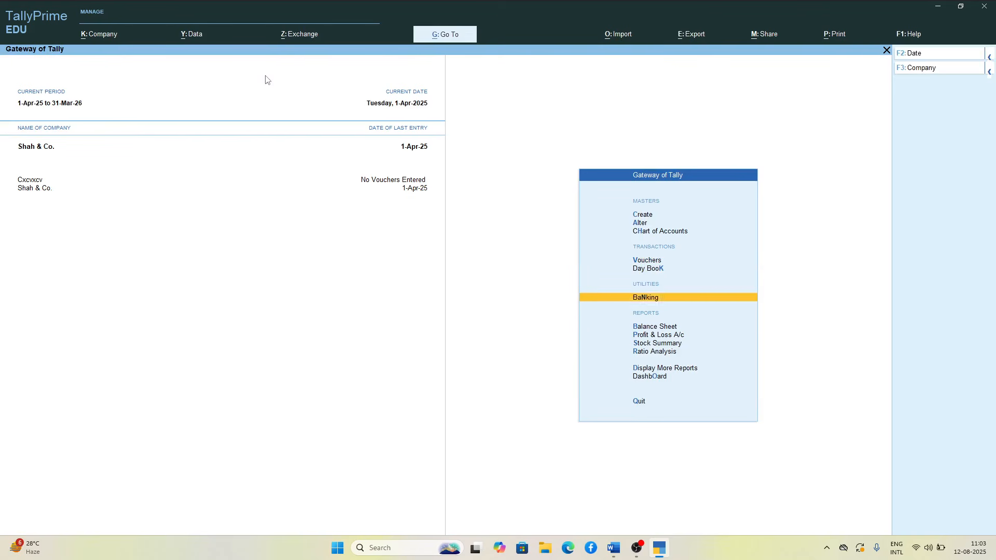
key(Return)
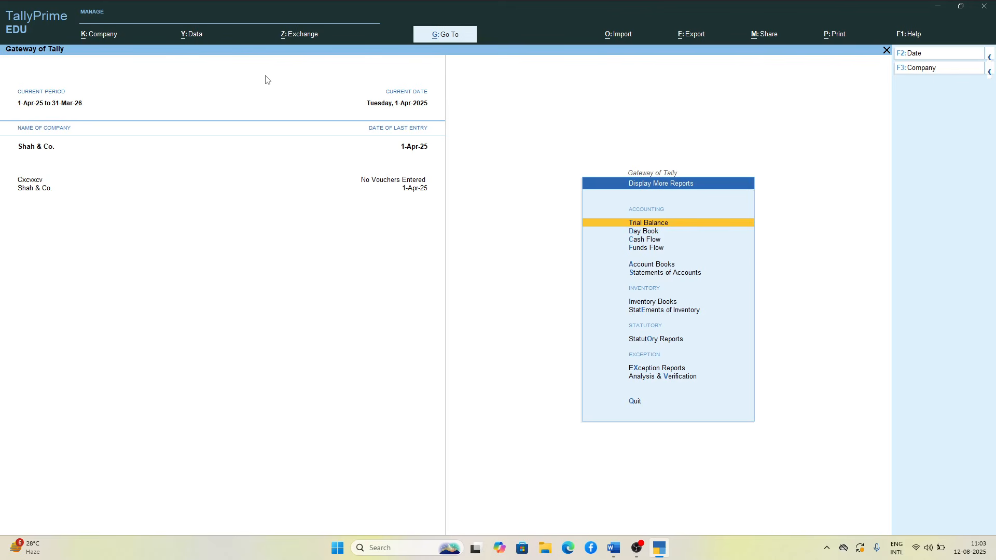
key(Down)
key(Down)
key(Down)
key(Down)
key(Down)
key(Down)
key(Down)
key(Down)
key(Down)
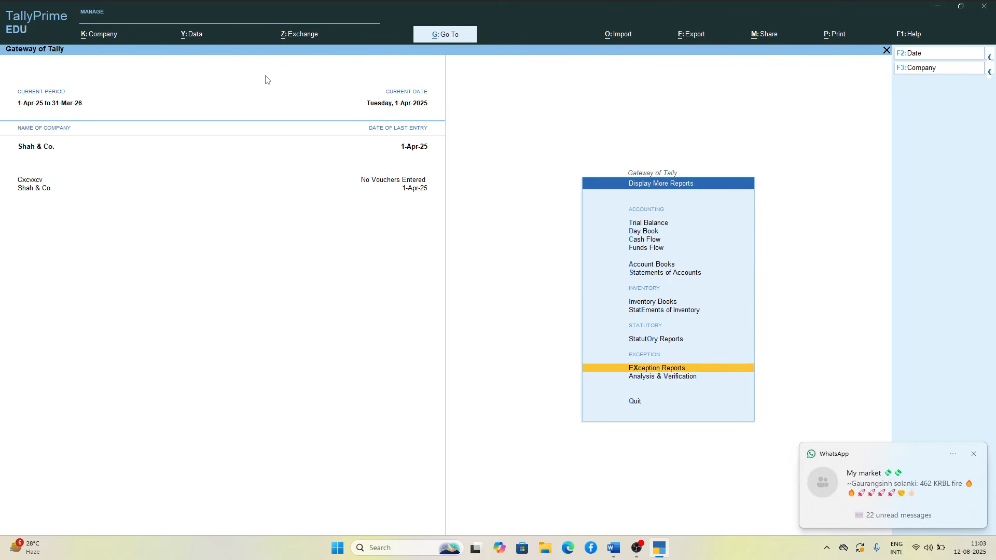
key(Up)
key(Return)
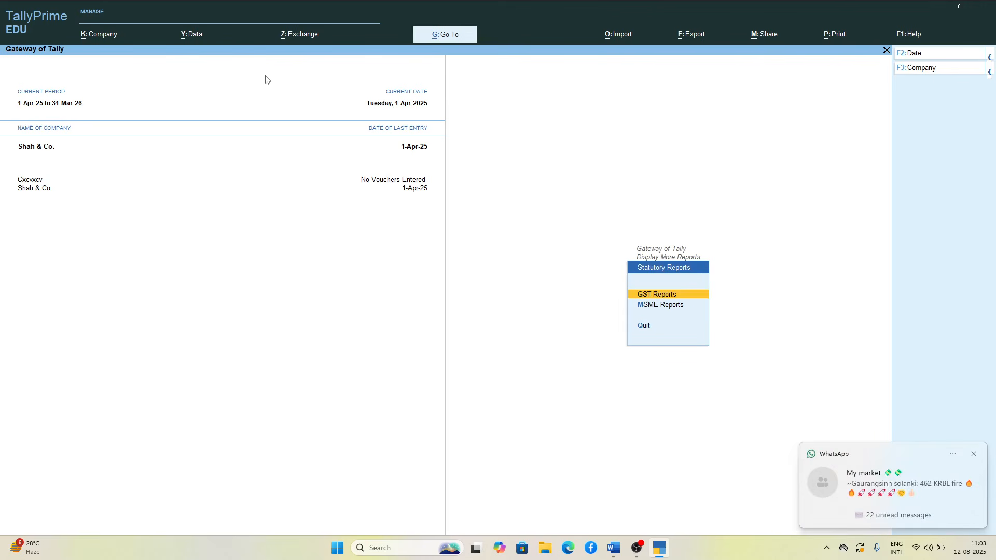
key(Return)
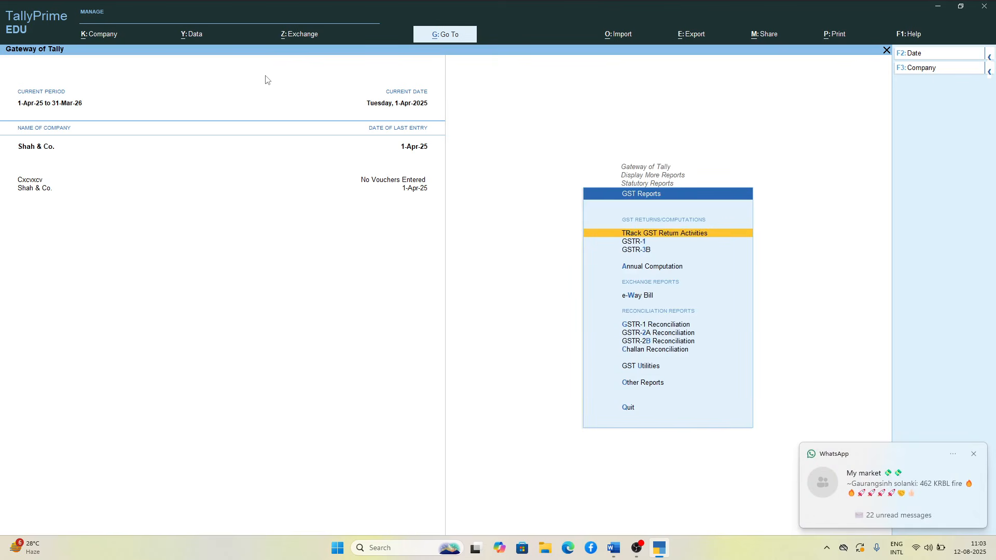
Step: Open the GSTR-2A Reconciliation report for Shah & Co
key(Down)
key(Down)
key(Down)
key(Down)
key(Down)
key(Down)
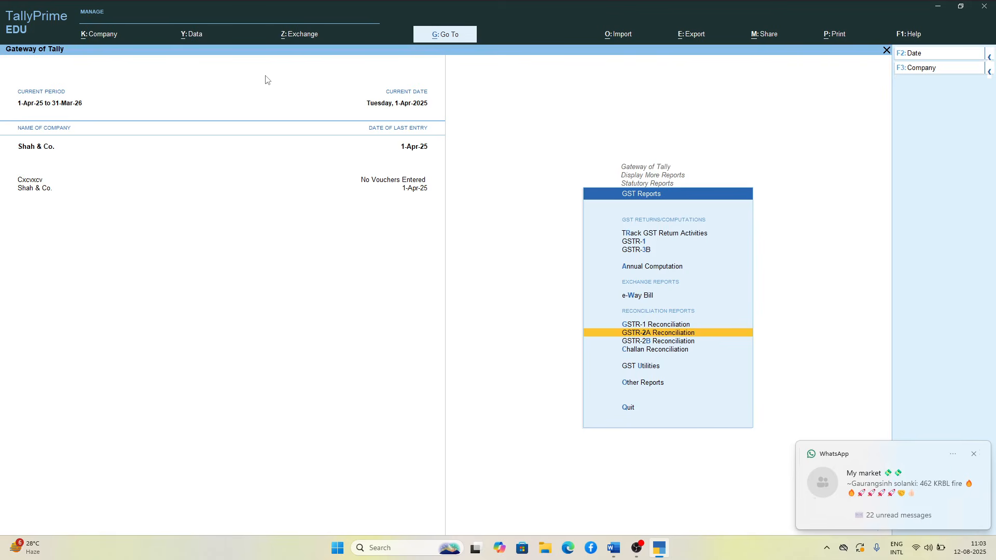
key(Return)
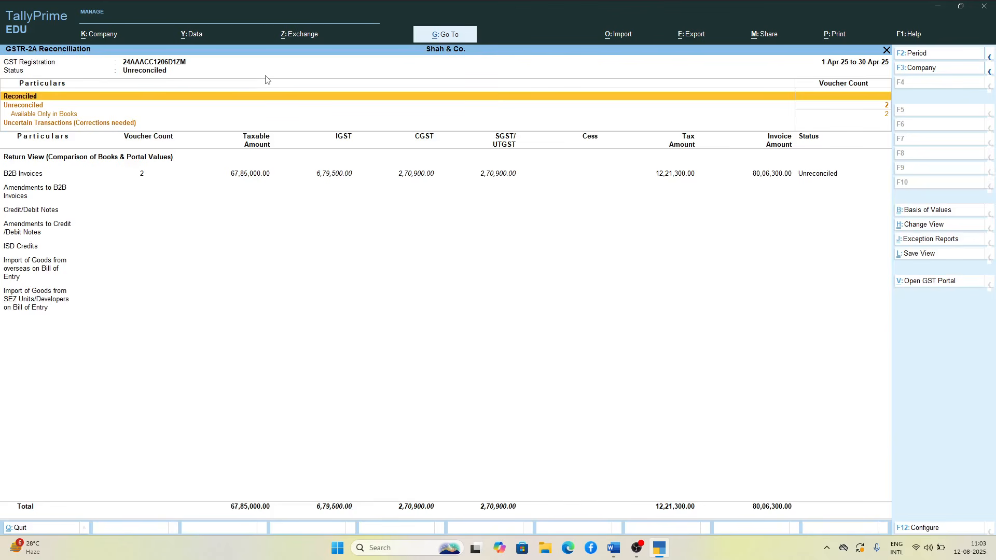
Step: Examine the party-wise summary of the B2B Invoices in the GSTR-2A Reconciliation, and return to the main report
key(Down)
key(Down)
key(Down)
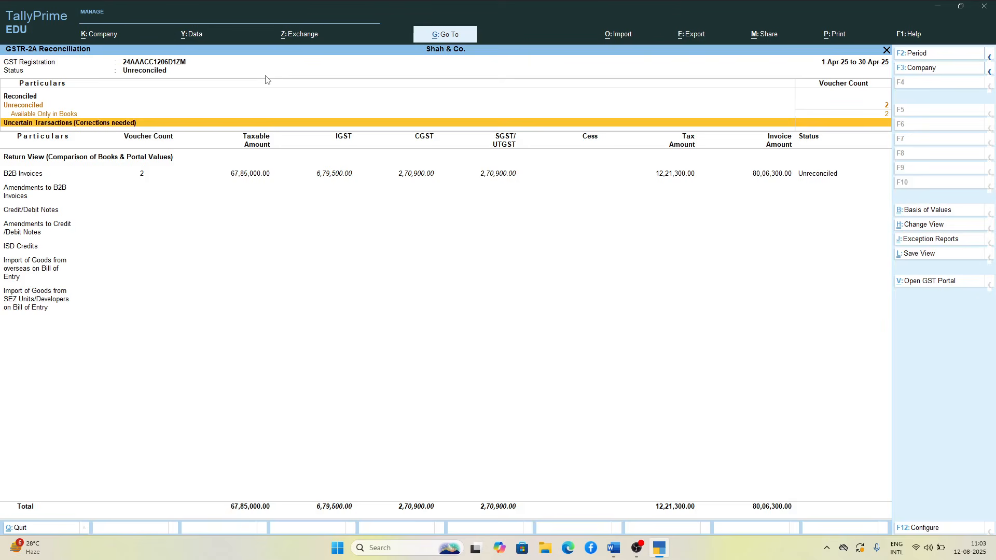
key(Down)
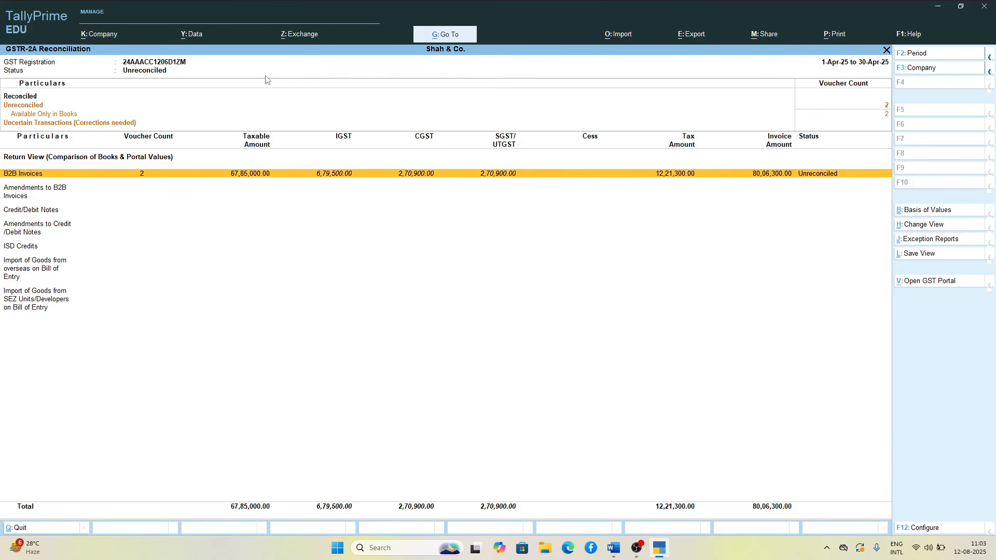
key(Return)
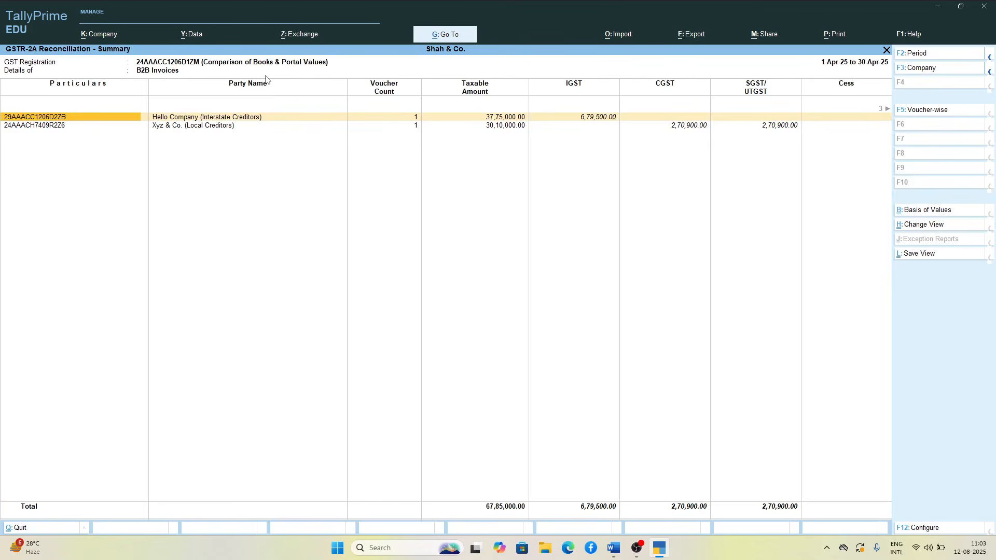
key(Escape)
key(Up)
key(Up)
key(Down)
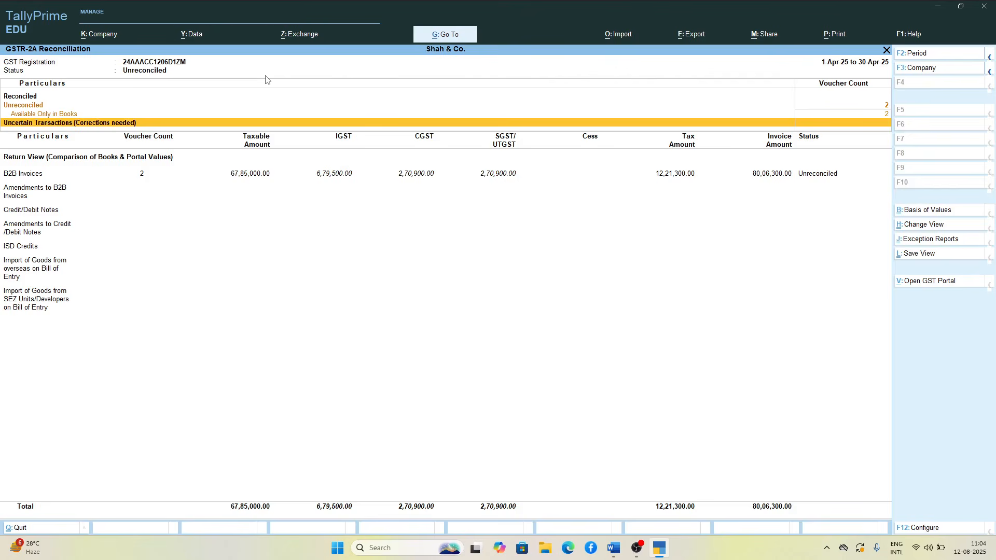
Step: Leave the GSTR-2A Reconciliation and the GST report lists, and open voucher creation from the Gateway of Tally
key(Escape)
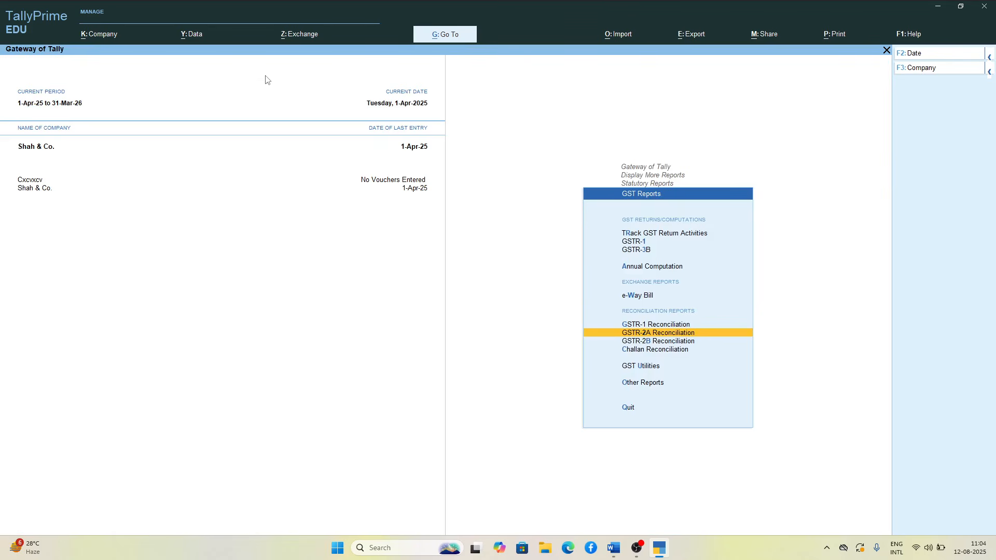
key(Up)
key(Up)
key(Up)
key(Up)
key(Up)
key(Return)
key(Escape)
key(Escape)
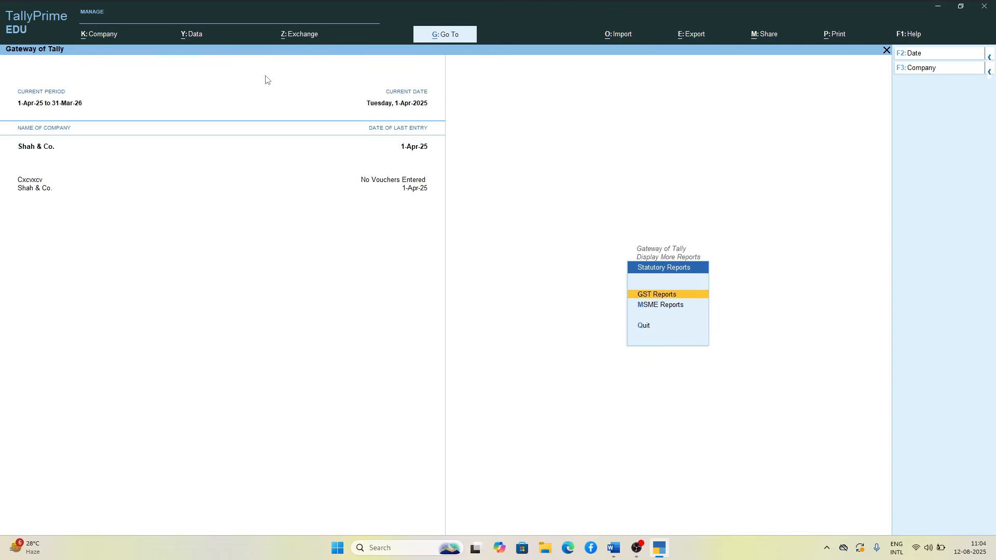
key(Escape)
key(Escape)
key(Up)
key(Up)
key(Up)
key(Up)
key(Up)
key(Up)
key(Up)
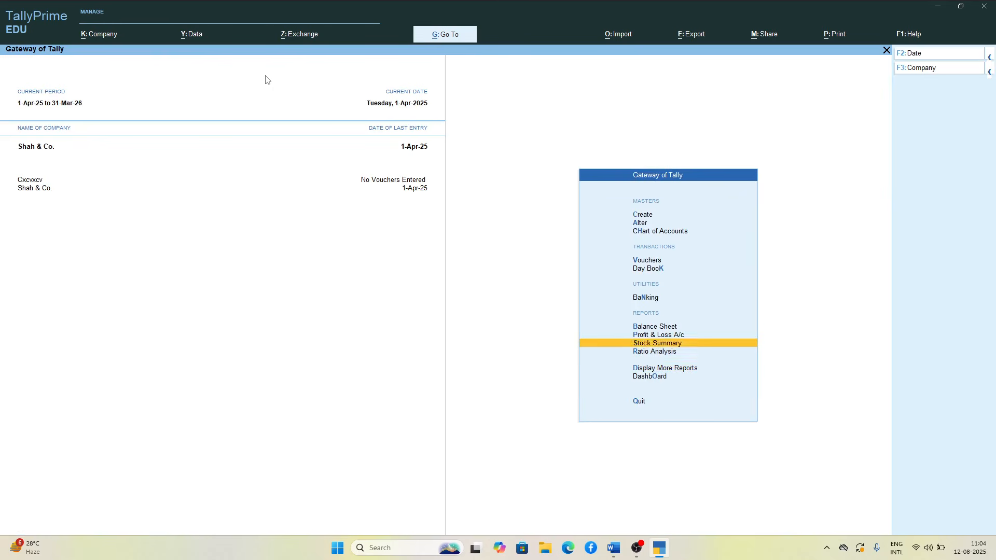
key(Return)
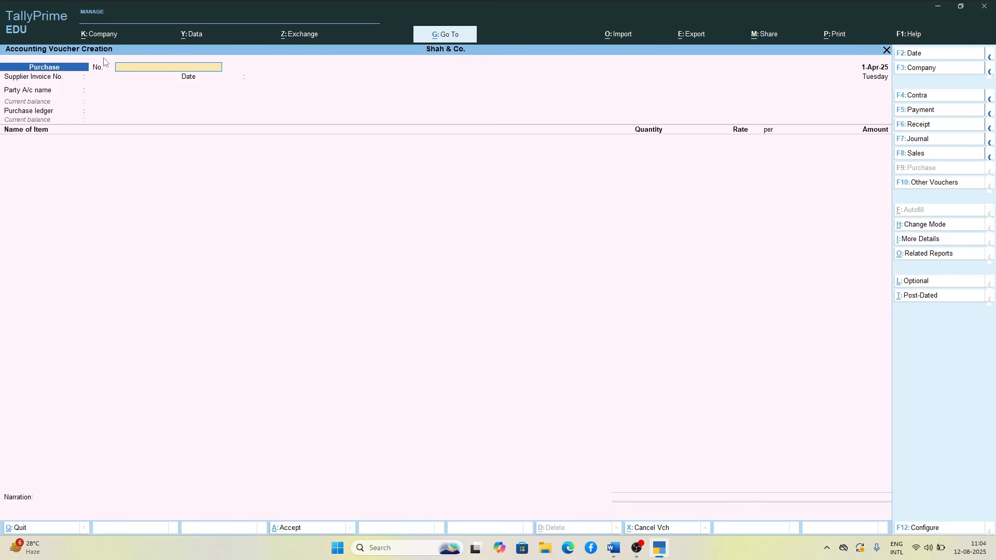
key(Return)
key(Return)
key(BackSpace)
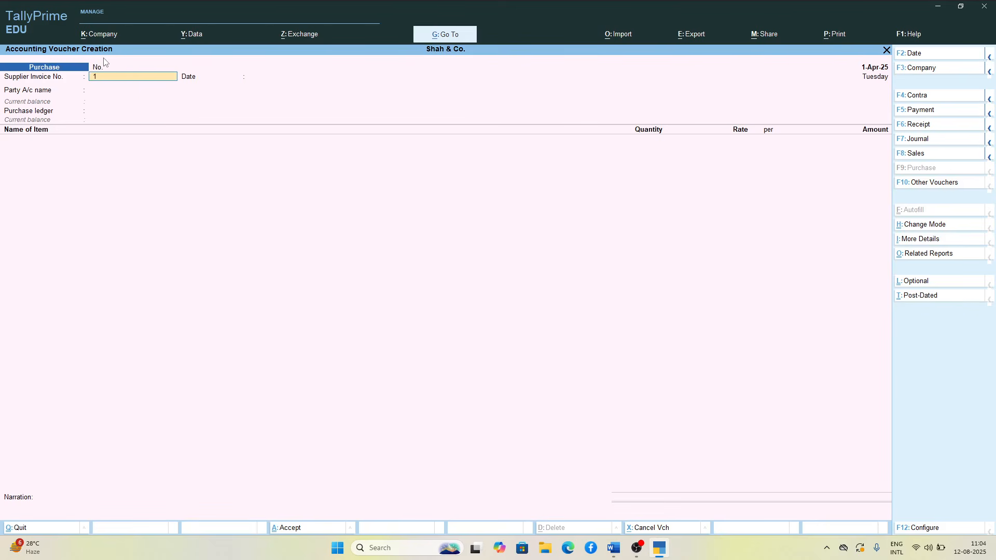
key(Return)
key(Return)
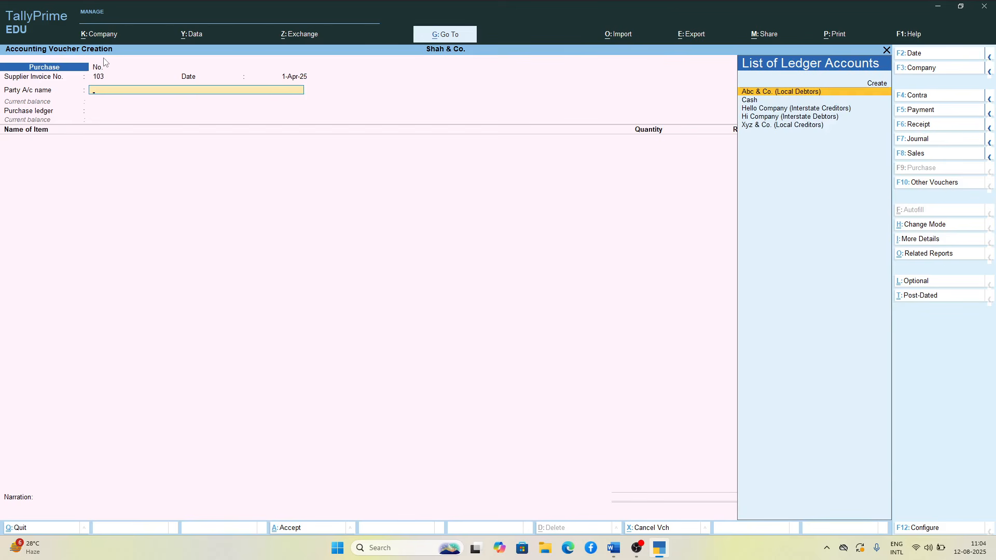
Step: Switch to a sales voucher, number it 103, and select Abc & Co. (Local Debtors) as the party
key(alt)
click(916, 156)
key(Return)
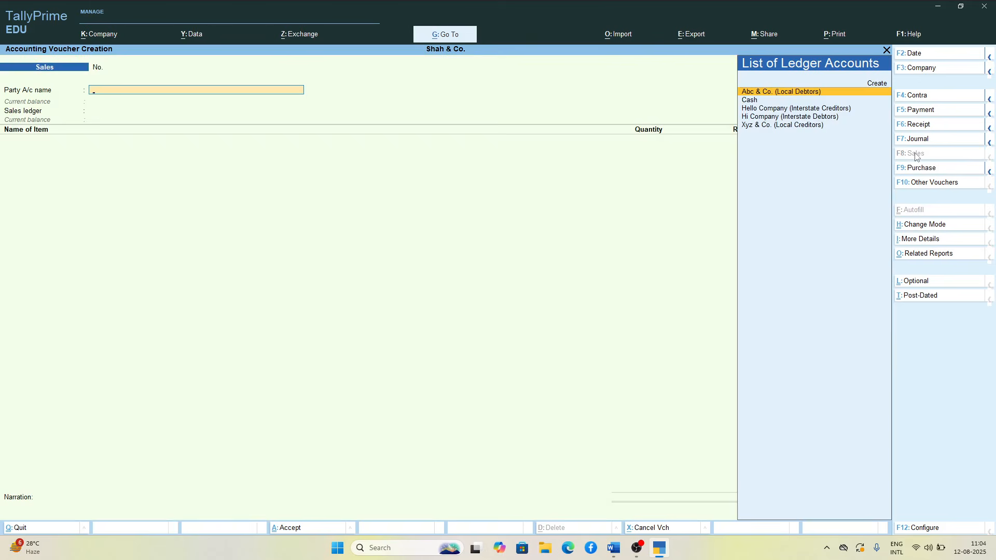
key(BackSpace)
text(103)
key(Return)
Step: Accept the blank dispatch details and the buyer's party details, and choose Sales as the sales ledger
key(Return)
key(Return)
key(Return)
key(Return)
key(Return)
key(Return)
key(Return)
key(Return)
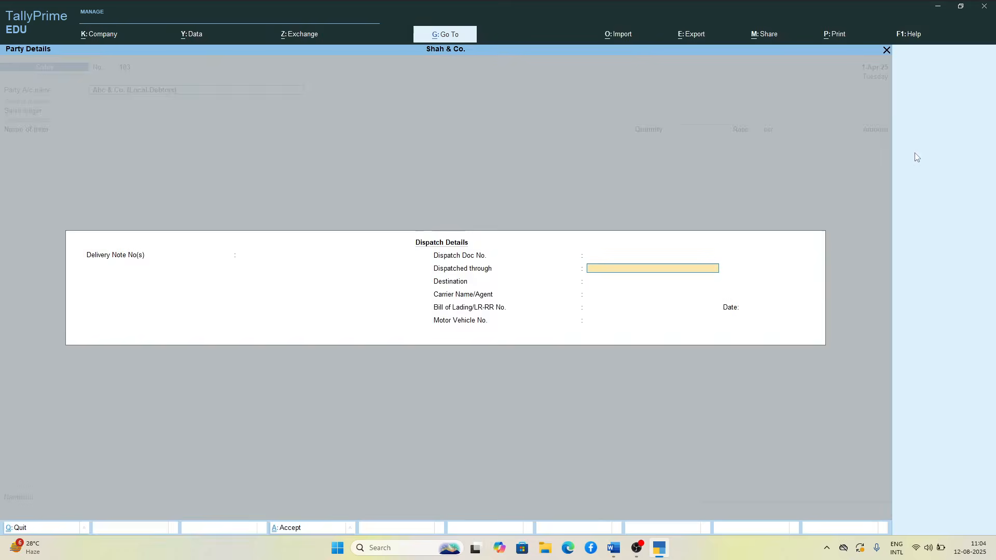
key(Return)
key(Return)
key(Return)
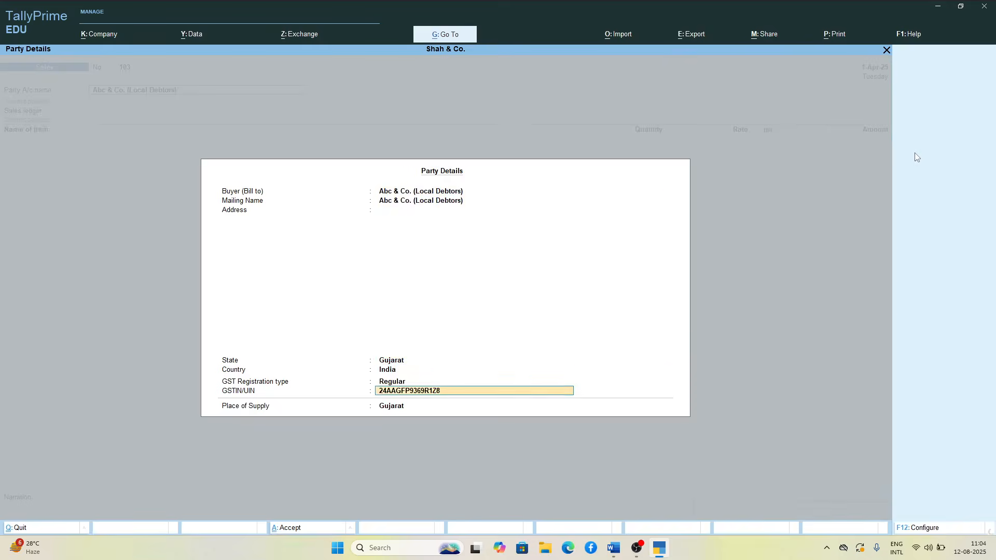
key(Return)
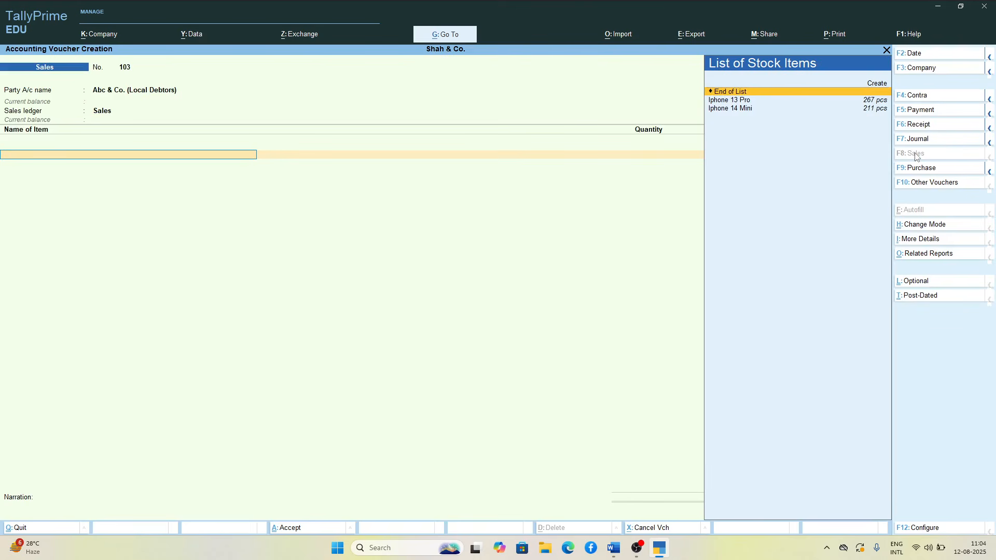
Step: Add 35 pcs of Iphone 13 Pro at a rate of 90,000 to sales voucher 103
key(Down)
key(Return)
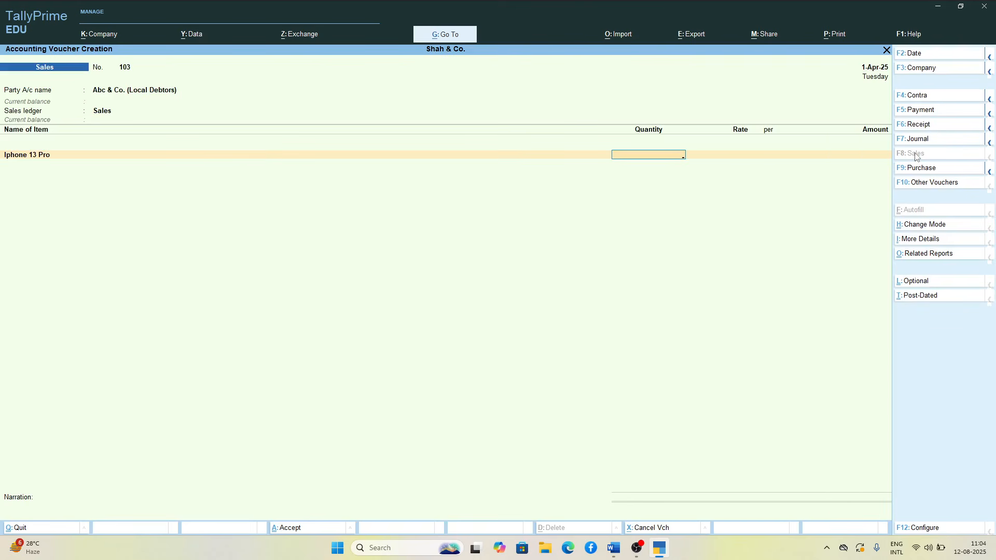
text(35)
key(Return)
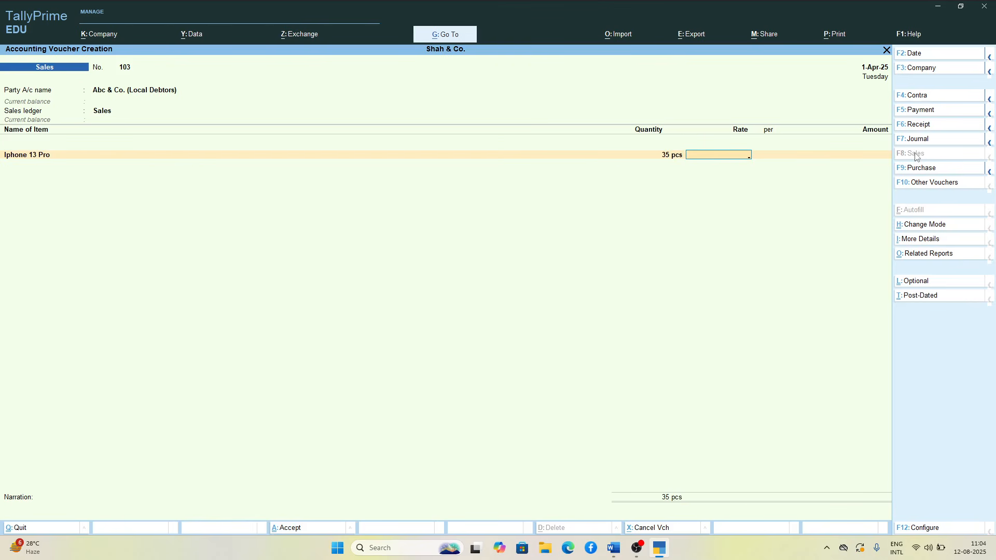
text(90000)
key(Return)
key(Return)
key(Return)
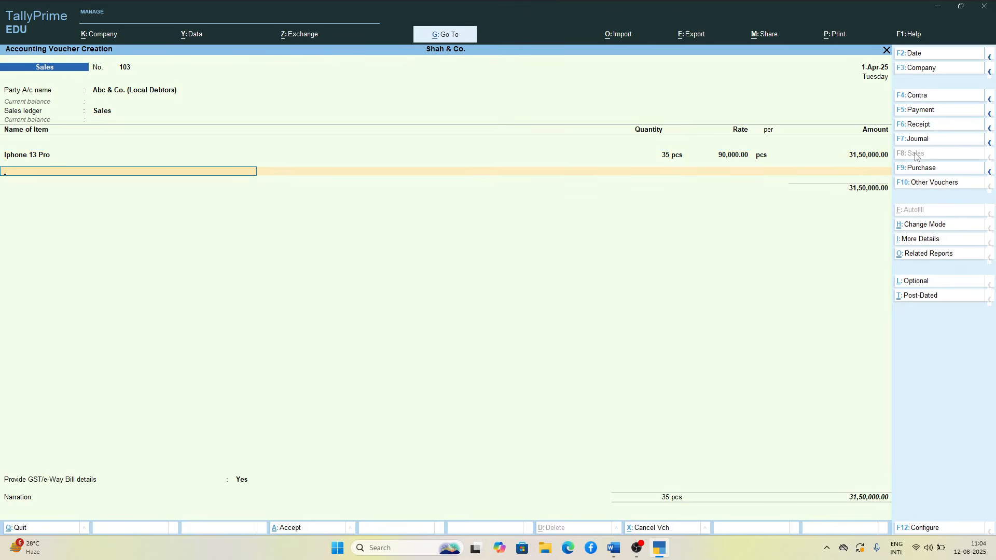
Step: Add 30 pcs of Iphone 14 Mini at a rate of 45,000 to sales voucher 103 and end the item list
key(Down)
key(Return)
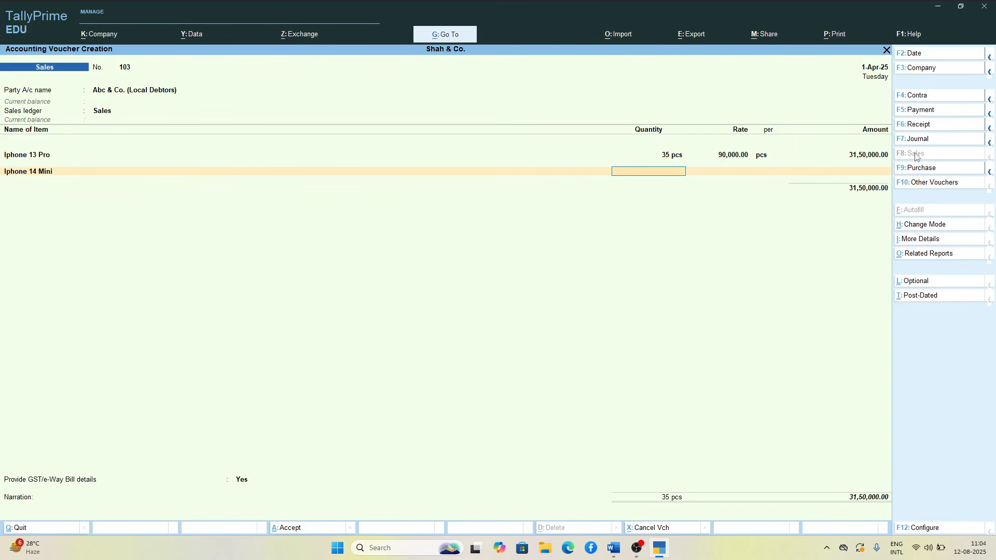
text(30)
key(Return)
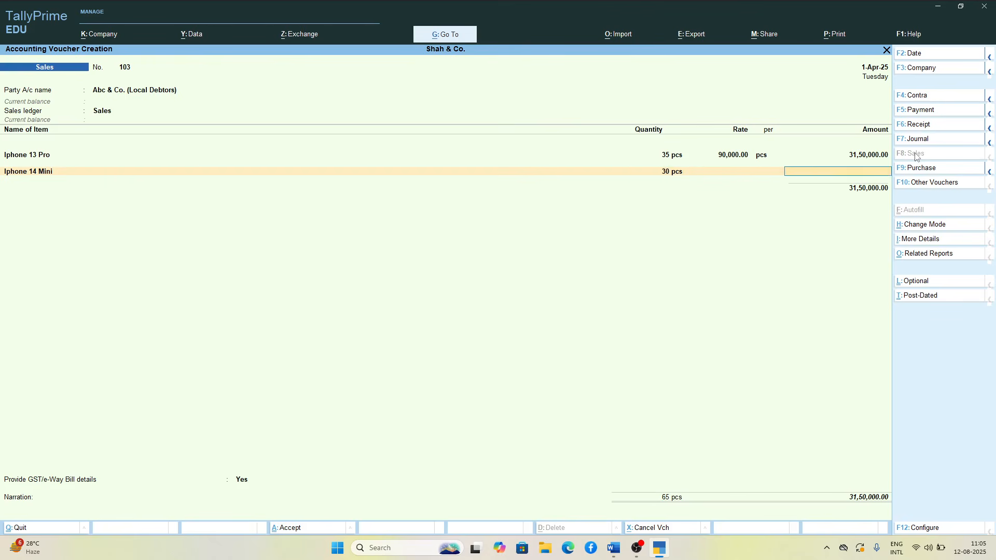
text(45000)
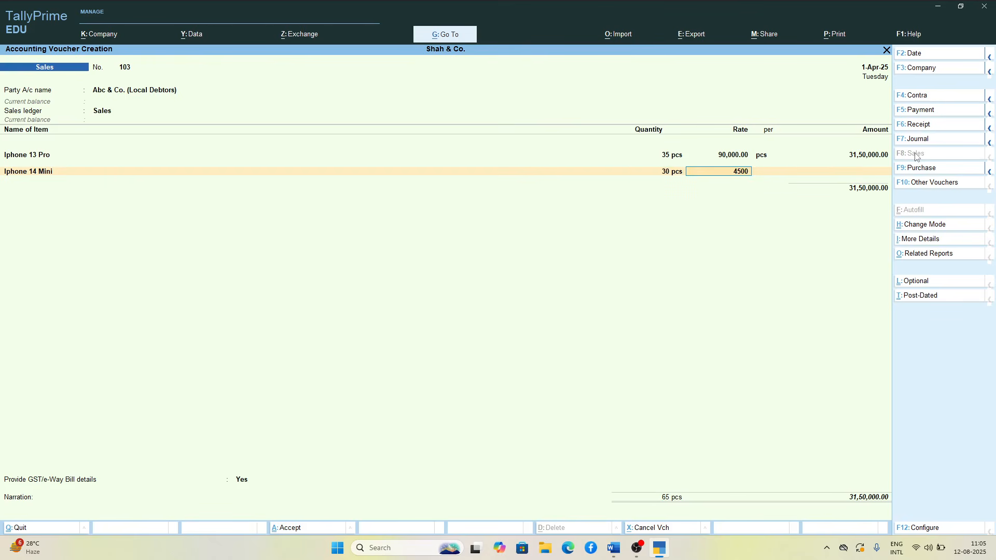
key(Return)
key(Return)
key(Return)
key(Return)
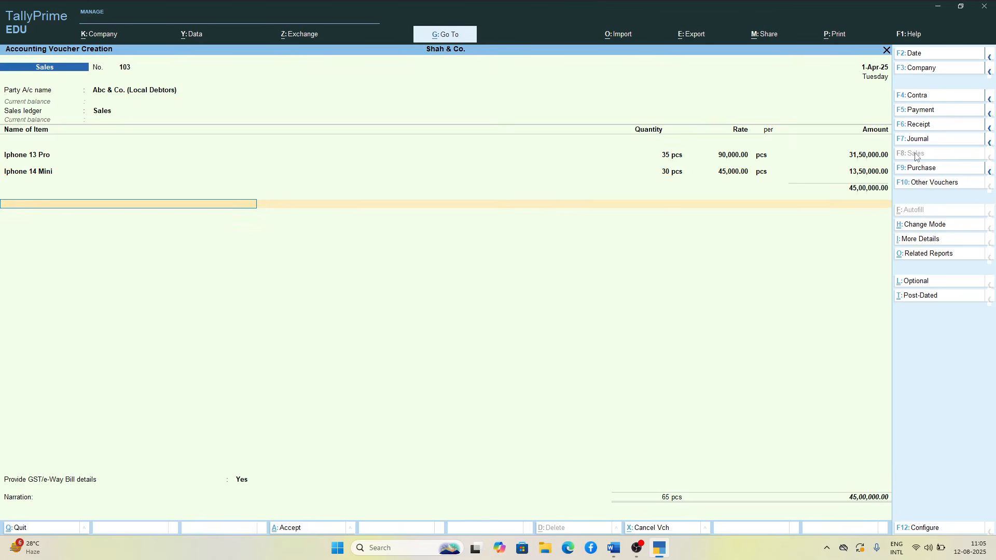
text(i)
key(Return)
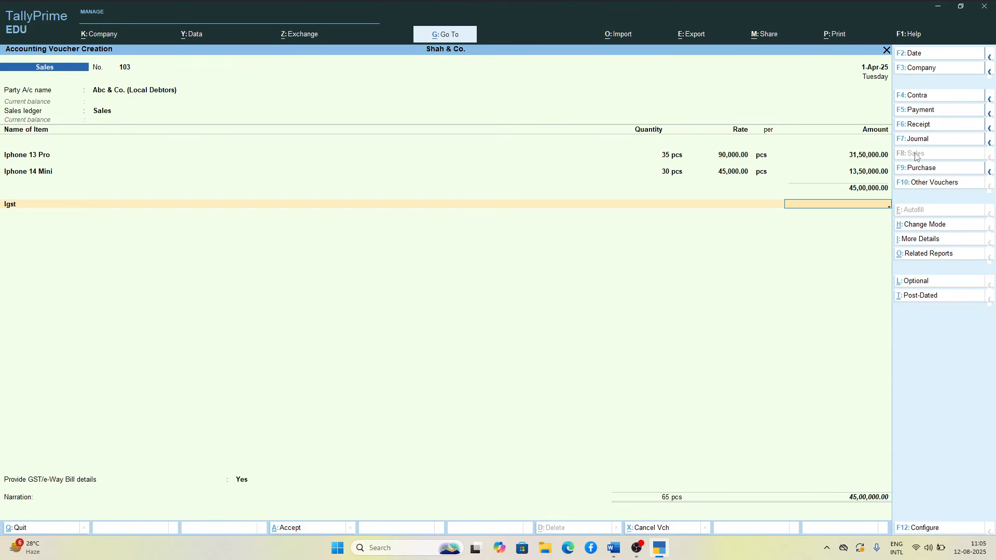
key(BackSpace)
Step: Replace the Igst ledger line with Sgst and add Cgst beneath it for the local sale
key(Down)
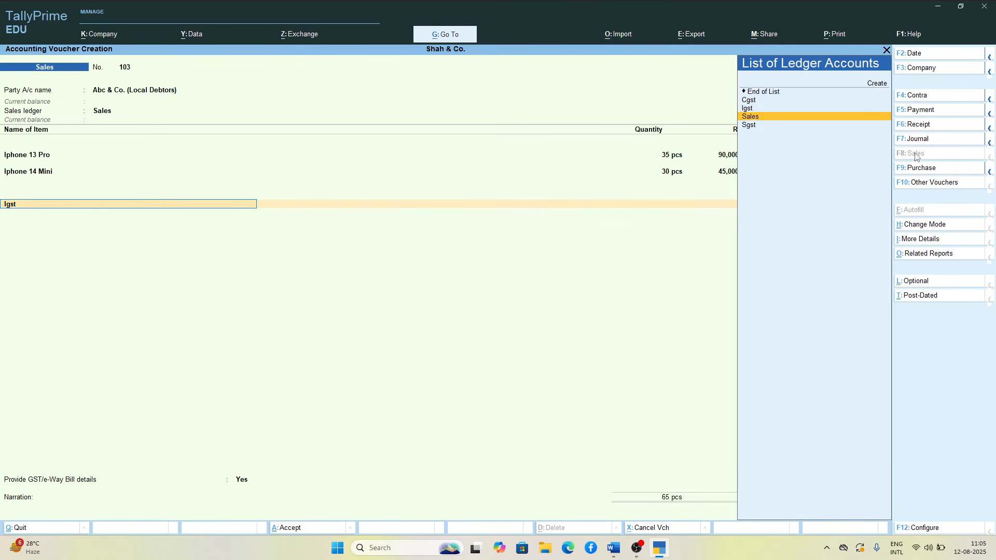
key(Down)
key(Return)
key(Return)
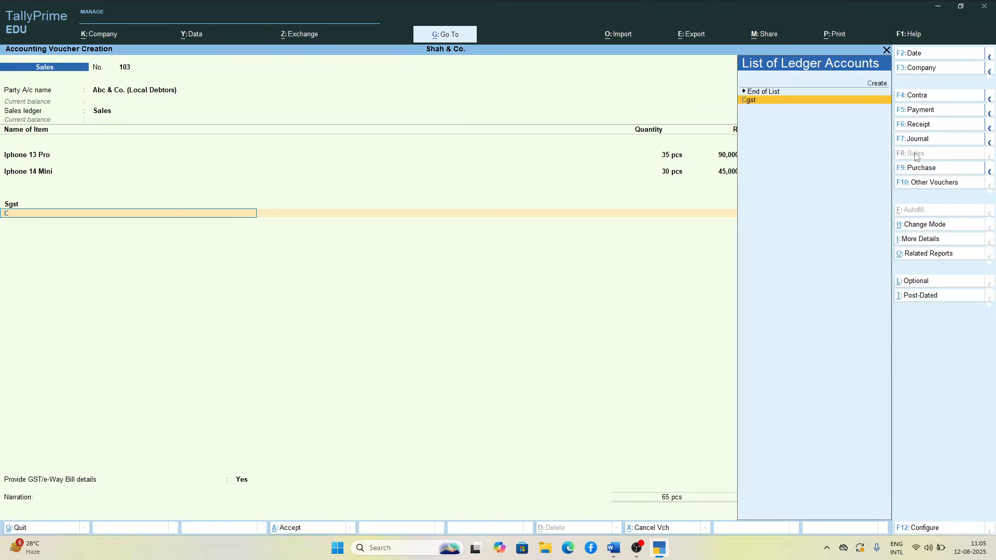
key(Return)
Step: Accept the e-Way Bill details without changes, save the local sales voucher, and decline sending it for e-Way Bill generation
key(Return)
key(Return)
key(Return)
key(Return)
key(Return)
key(Return)
key(Return)
key(Return)
key(Return)
key(Return)
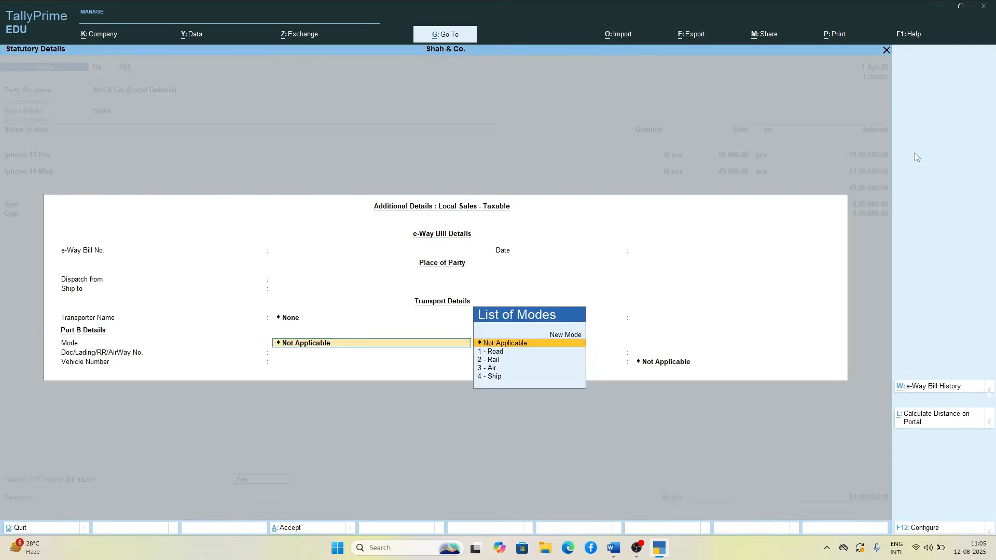
key(Return)
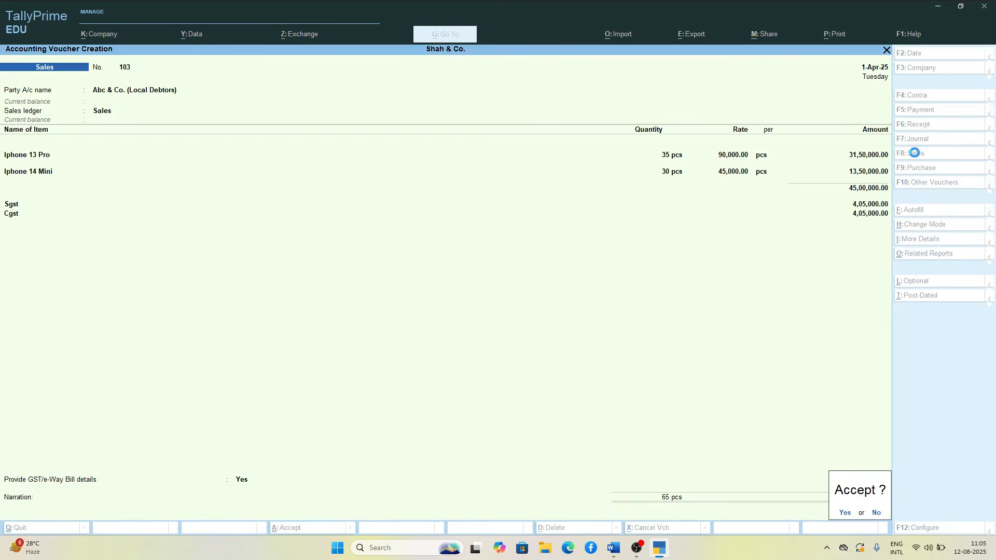
key(Return)
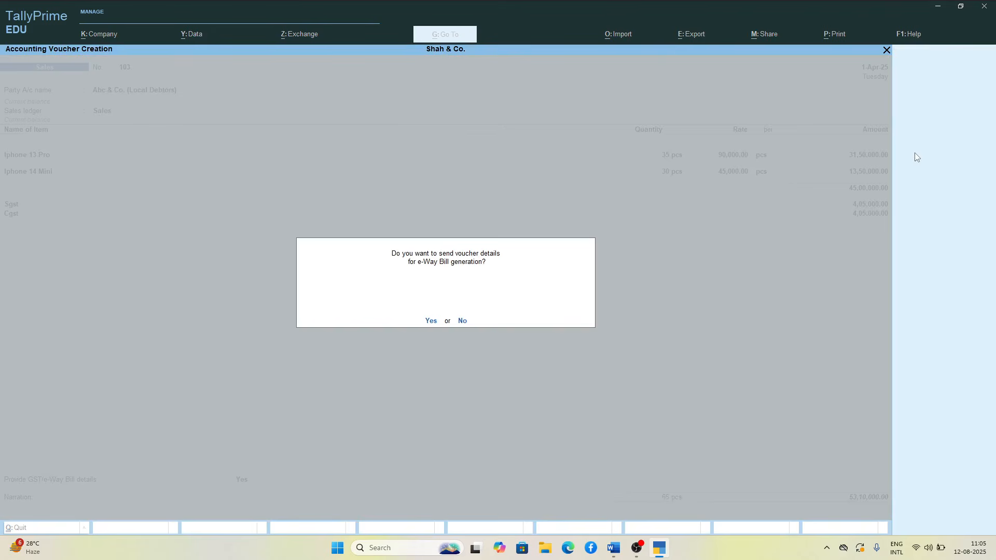
key(n)
Step: Number the new sales voucher 104 and select Hi Company (Interstate Debtors) as the party
key(Return)
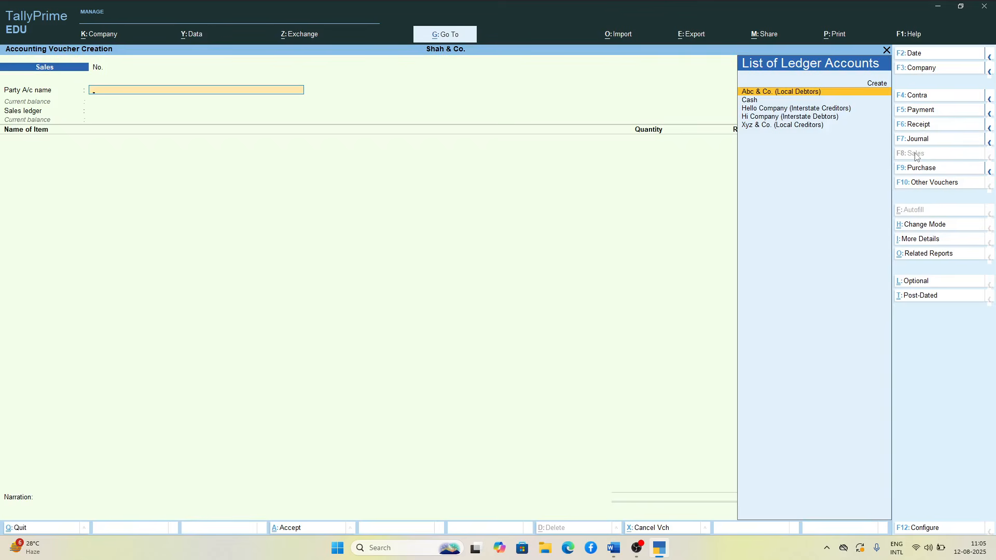
key(BackSpace)
text(104)
key(Return)
key(Down)
key(Down)
key(Down)
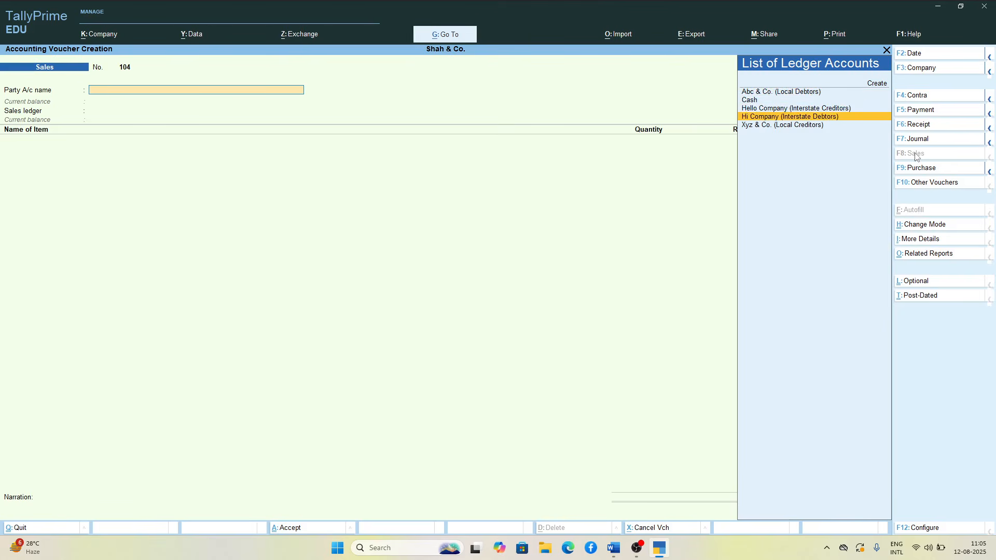
key(Return)
key(Return)
key(Return)
key(Return)
key(Return)
key(Return)
key(Return)
key(Return)
key(Return)
key(Return)
key(Return)
key(Return)
key(Return)
key(Return)
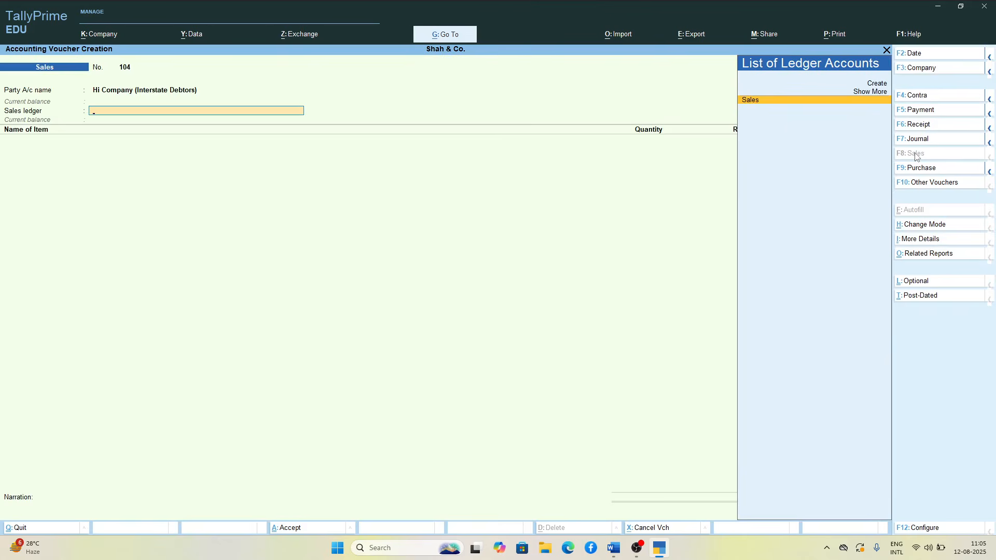
Step: Accept the dispatch and party details for Hi Company and choose Sales as the sales ledger
key(Return)
Step: Add 23 pcs of Iphone 13 Pro at a rate of 90,000 to sales voucher 104
text(M)
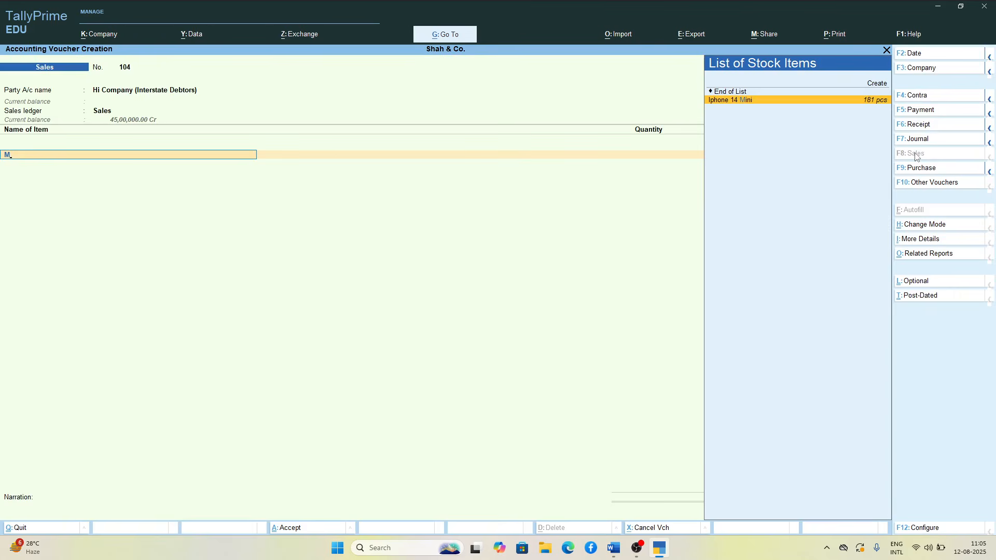
key(BackSpace)
key(Down)
key(Return)
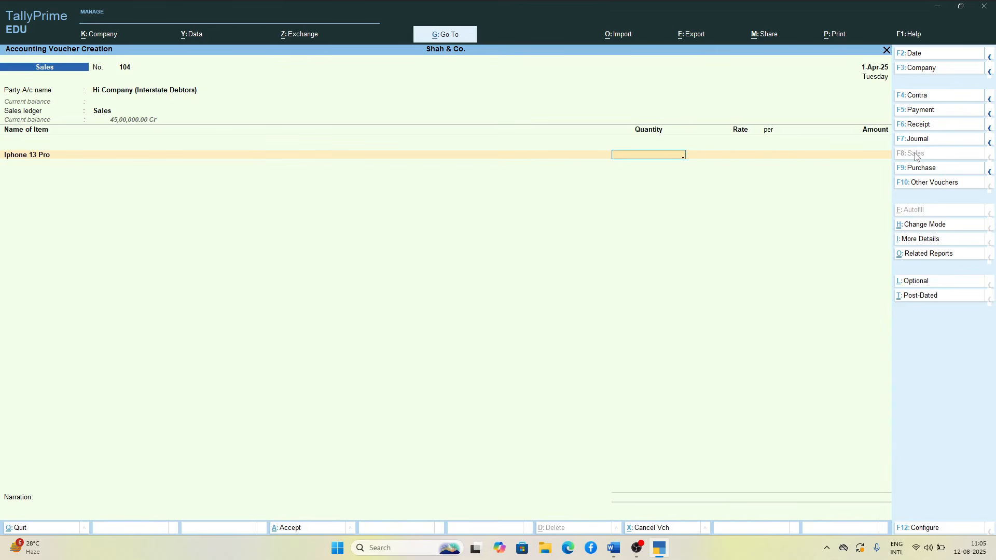
text(23)
key(Return)
Step: Add 25 pcs of Iphone 14 Mini at a rate of 45,000 to sales voucher 104 and end the item list
key(Return)
key(Return)
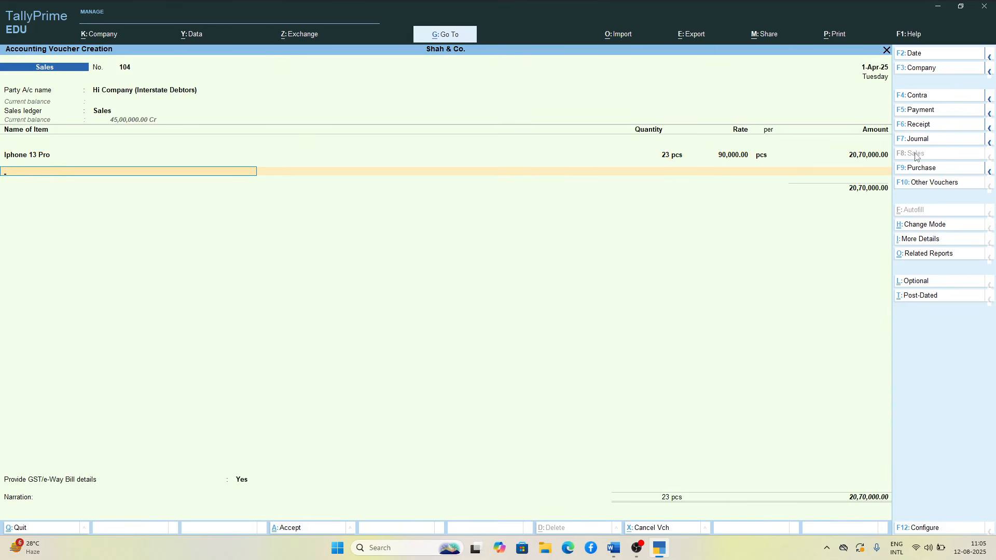
key(Down)
key(Down)
key(Return)
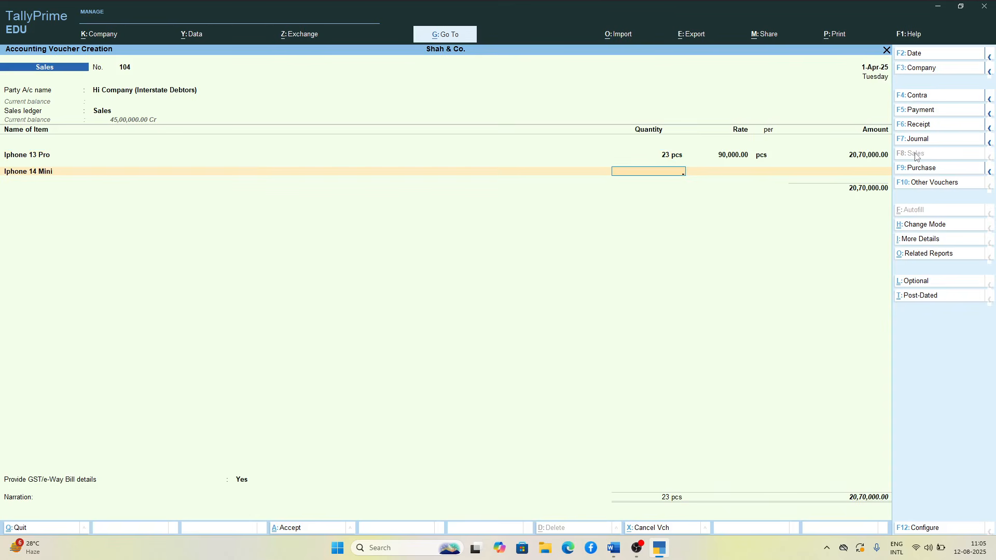
text(25)
Step: Apply the Igst ledger to the interstate sales voucher
key(Return)
key(Return)
key(Return)
key(Return)
key(Return)
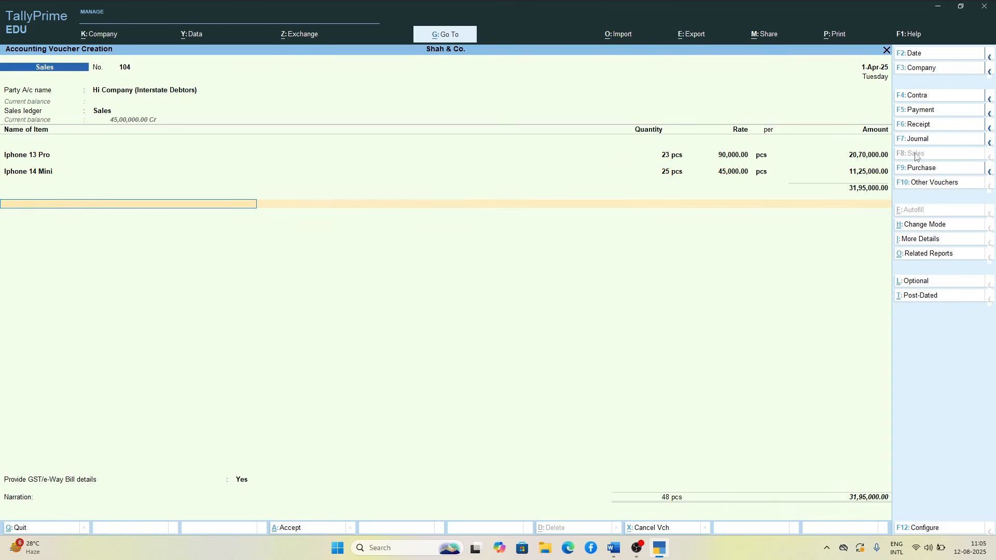
text(I)
Step: End the ledger list, accept the GST/e-Way Bill details, save the interstate sales voucher, and decline sending it for e-Way Bill generation
key(Return)
key(Return)
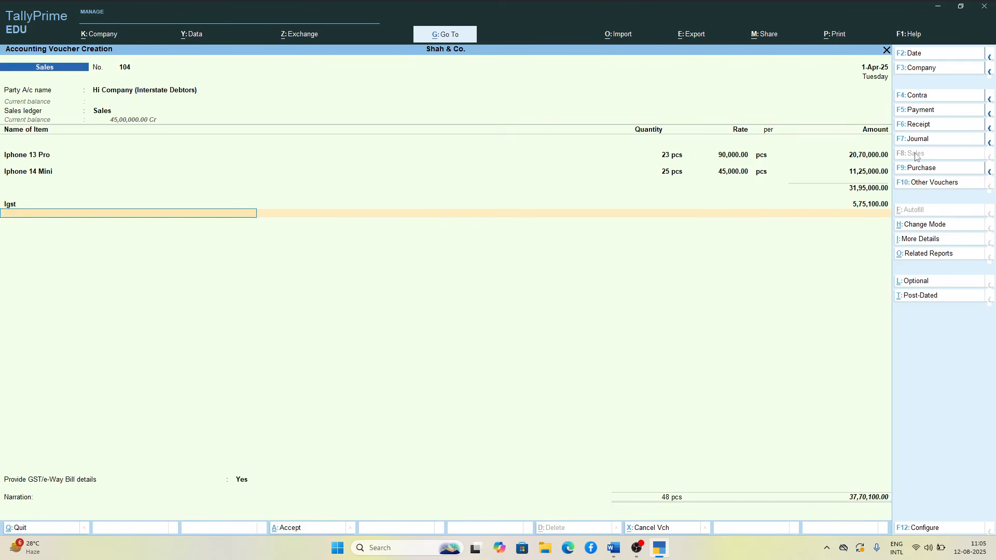
key(Return)
key(Return)
key(Return)
key(Return)
key(Return)
key(Return)
key(Return)
key(Return)
key(Return)
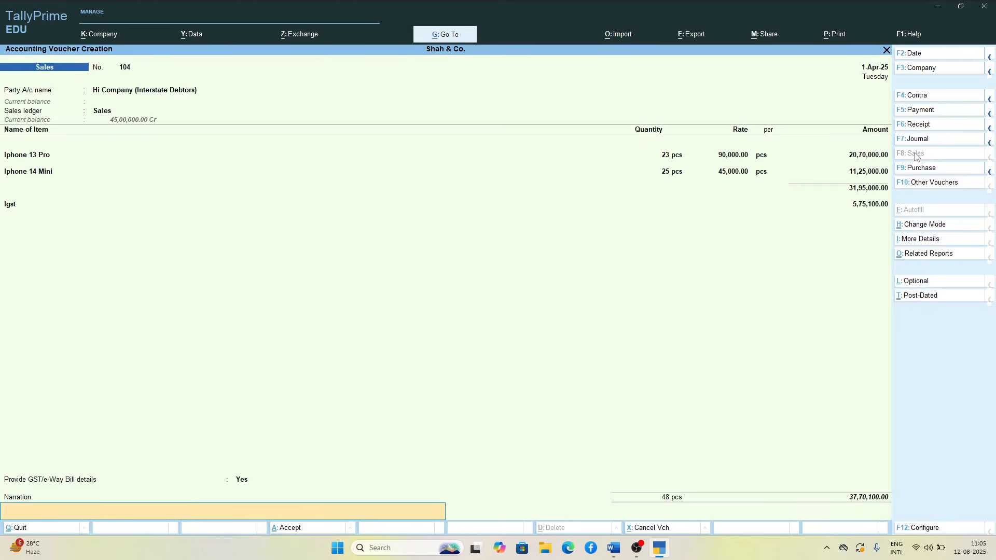
key(Return)
key(Return)
key(n)
Step: Leave voucher entry and open the GSTR-1 report
key(Escape)
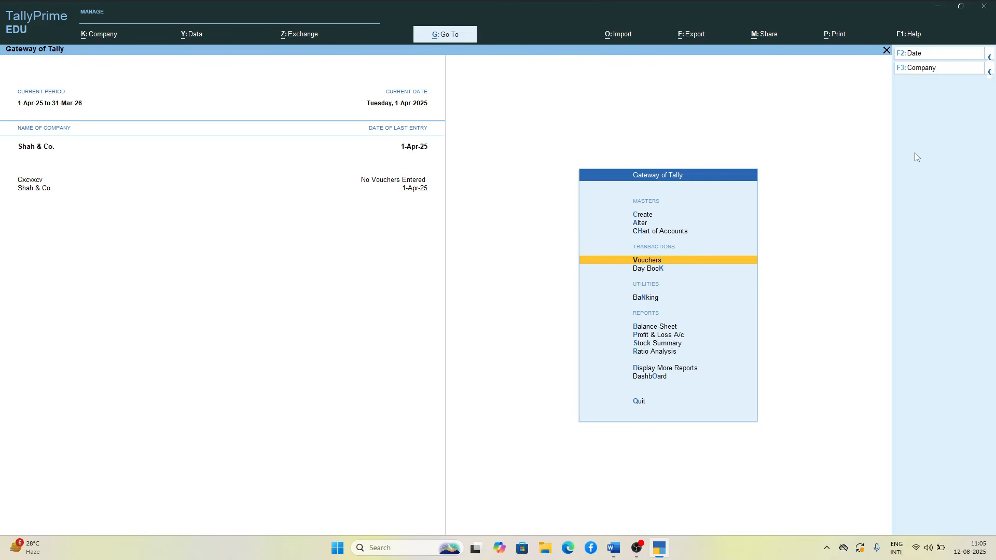
key(alt+g)
text(Gst)
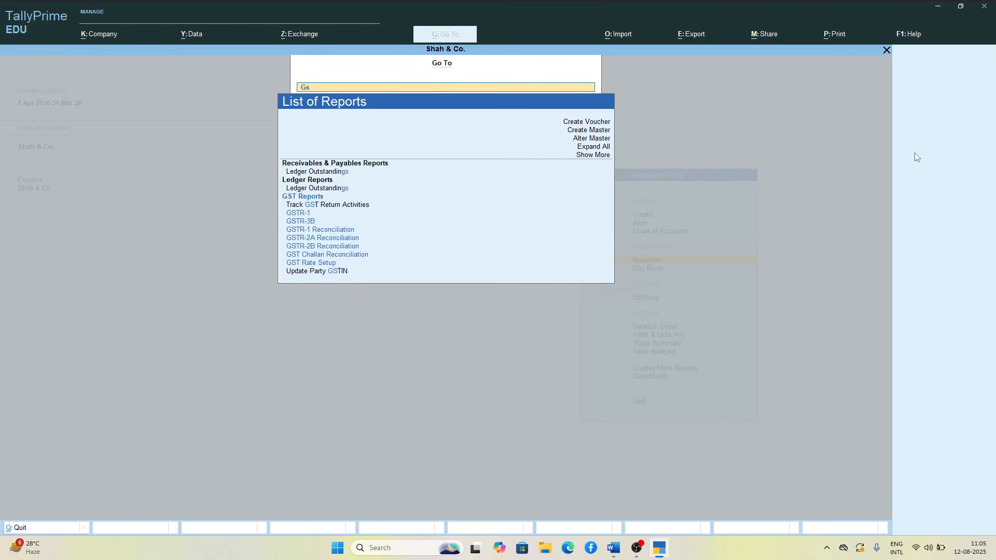
key(Down)
key(Down)
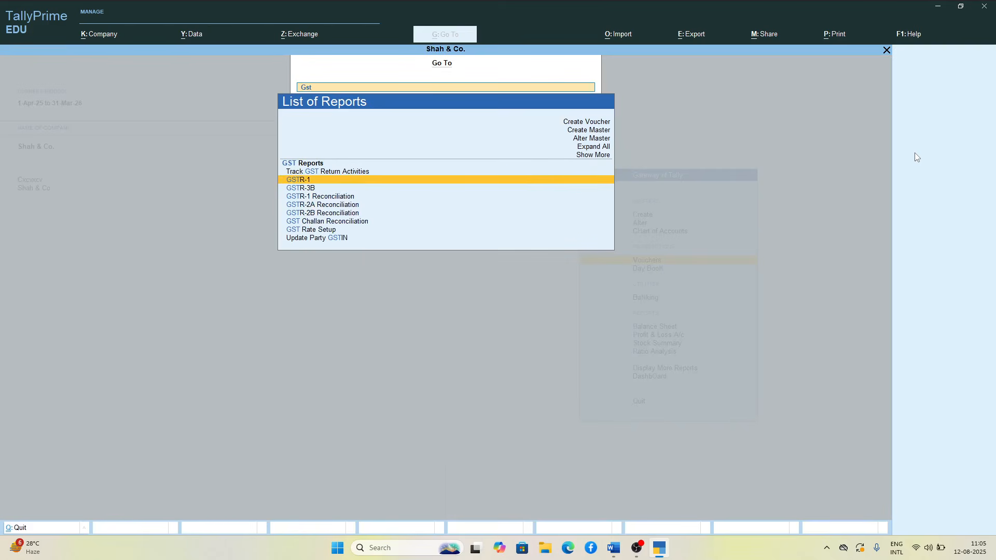
key(Return)
Step: Examine the voucher summary and the B2B Invoices line in GSTR-1, and return to the Gateway of Tally
key(Down)
key(Down)
key(Down)
key(Down)
key(Down)
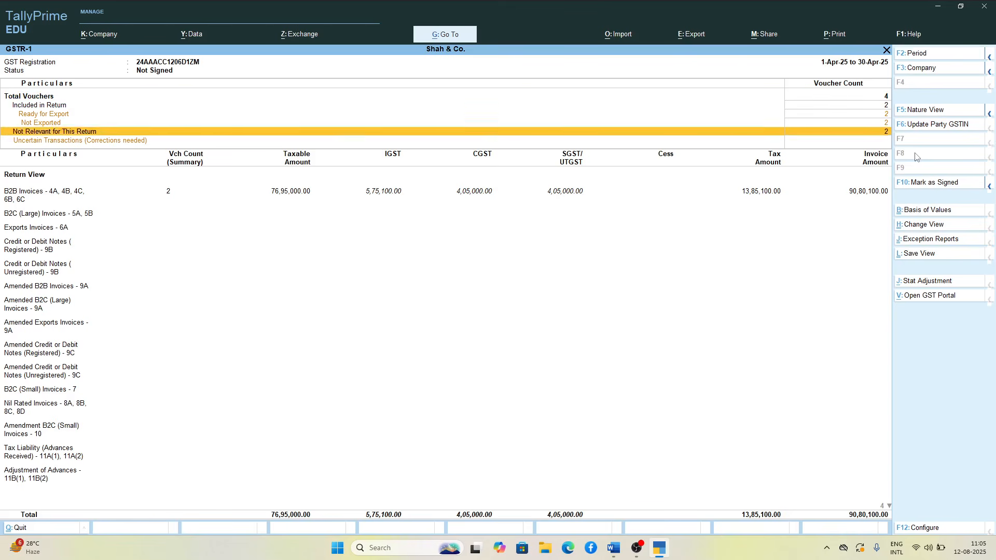
key(Up)
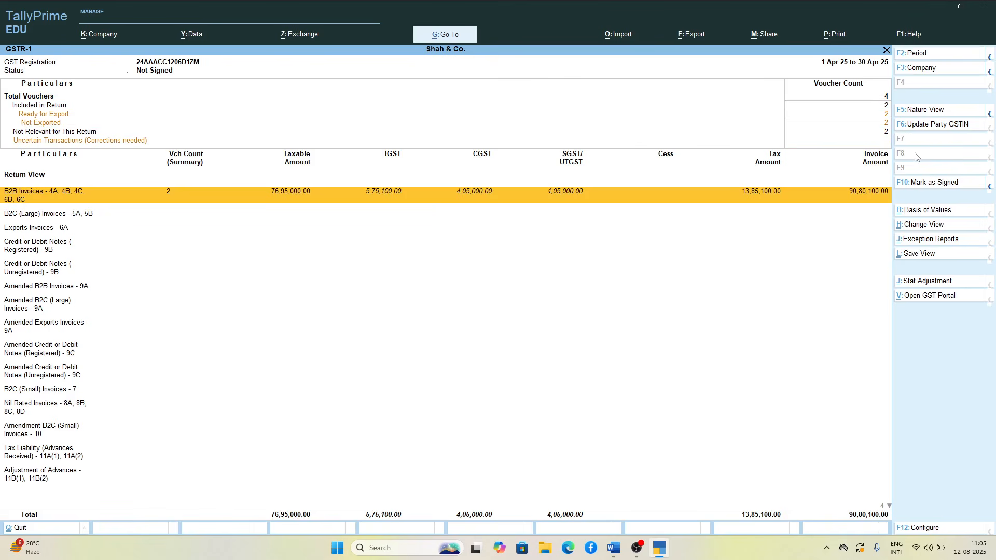
key(Escape)
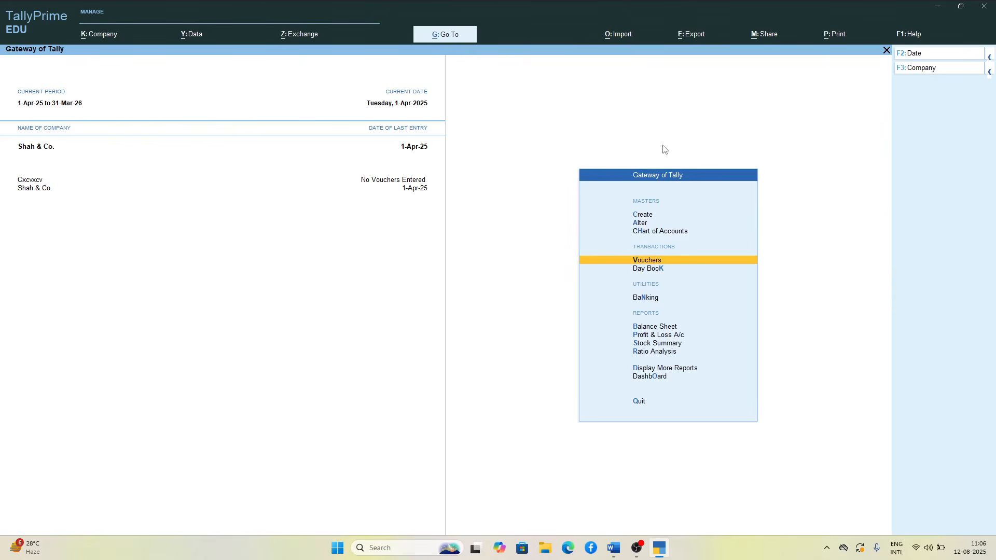
Step: Open the local sales voucher 103 from the Day Book and preview its Tax Invoice
key(Down)
key(Return)
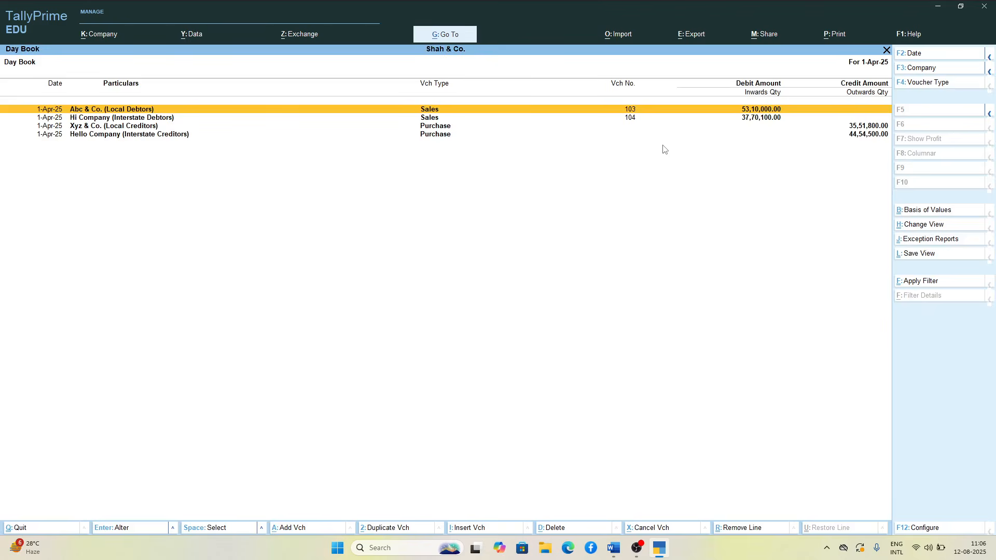
key(Return)
key(alt+p)
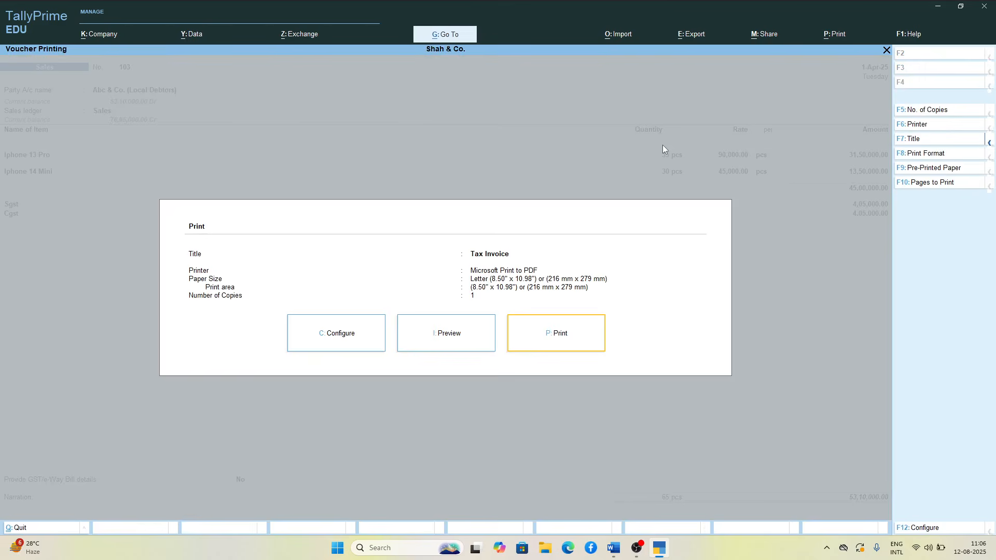
key(Left)
key(Return)
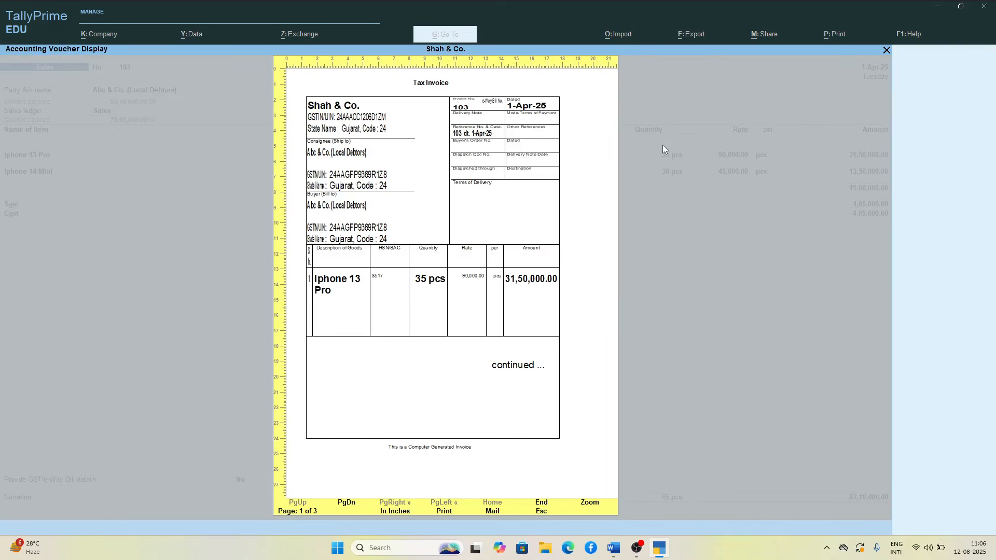
Step: Examine the SGST and CGST breakdown on the enlarged invoice for voucher 103, and return to the Day Book
key(alt+z)
scroll(665, 149, down, 10)
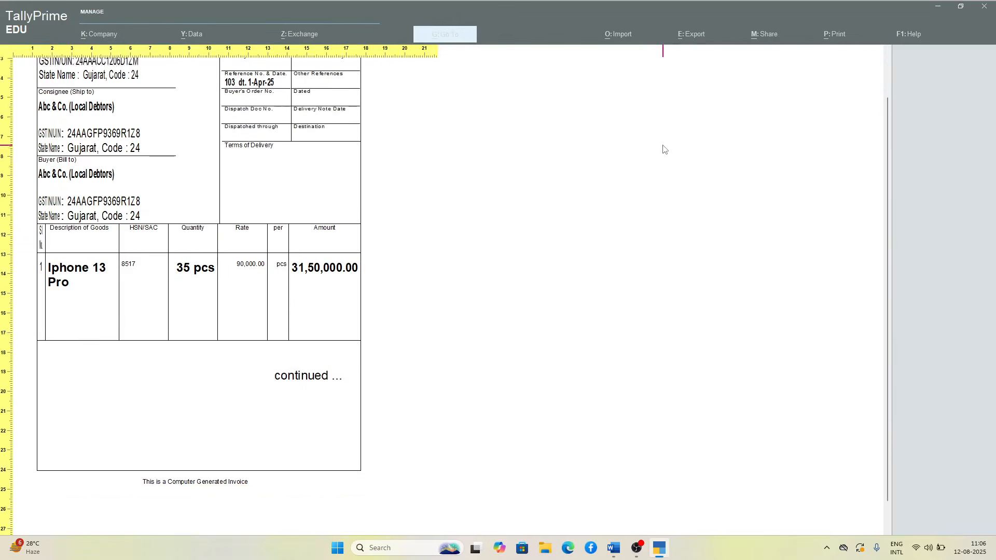
scroll(665, 150, up, 3)
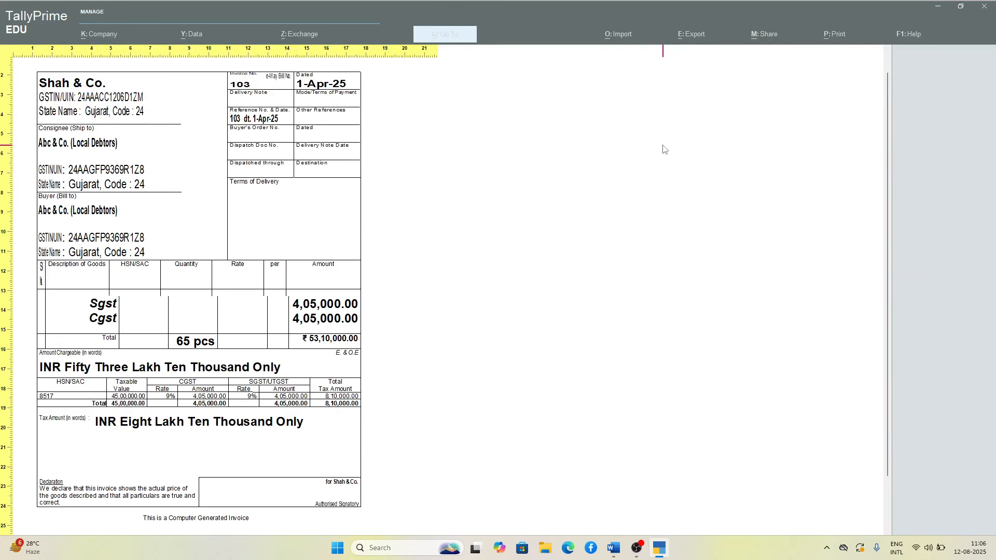
scroll(665, 150, down, 2)
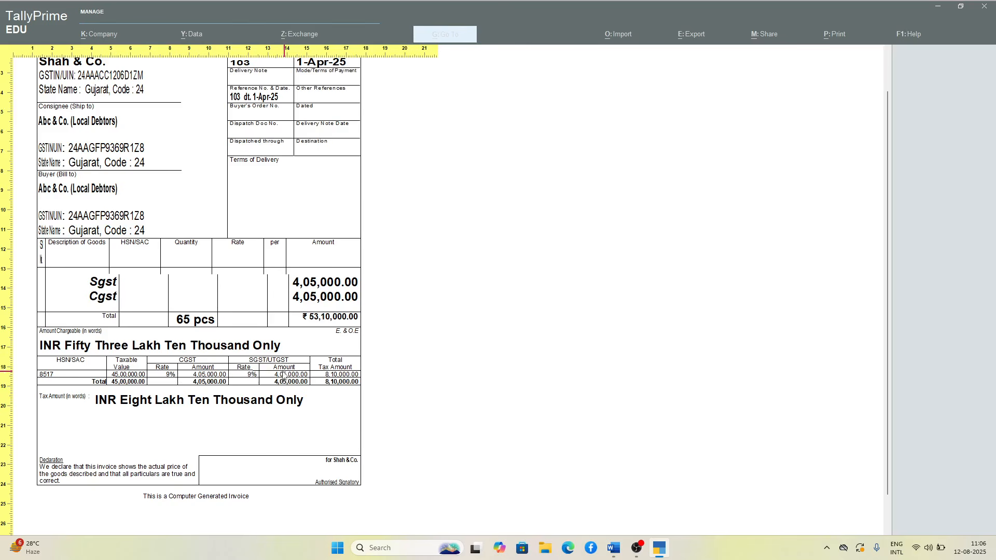
key(Escape)
key(Escape)
key(Escape)
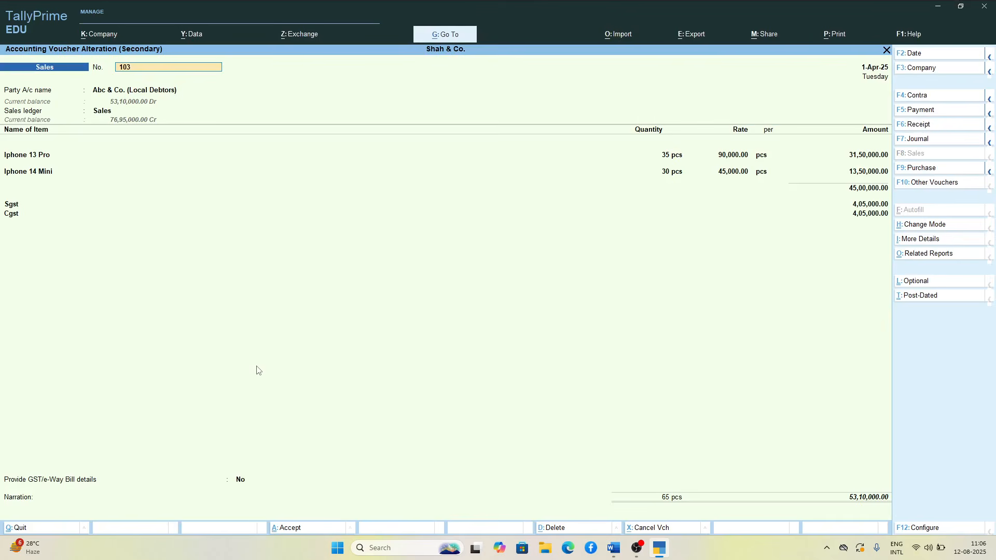
key(Escape)
Step: Open the interstate sales voucher 104 for Hi Company from the Day Book and preview its Tax Invoice
key(Down)
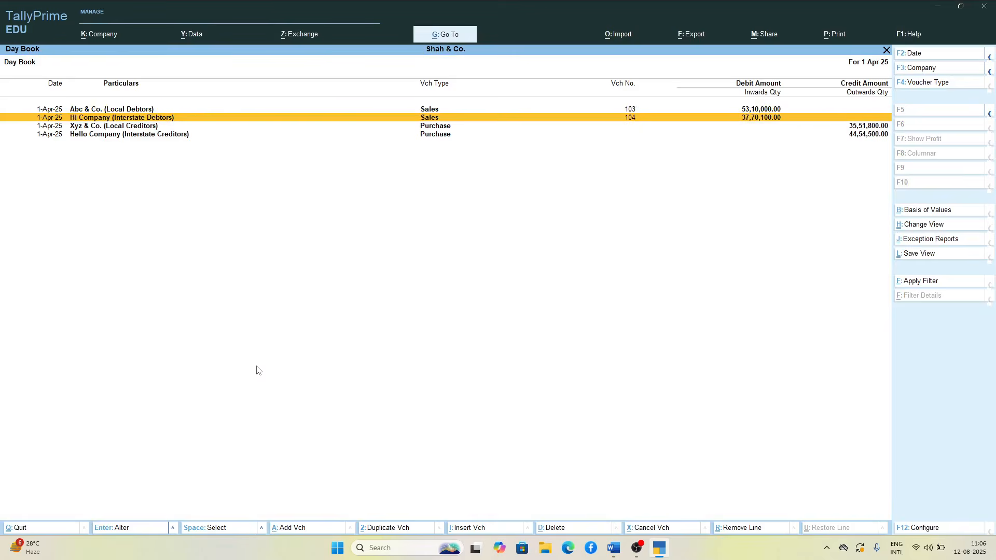
key(Return)
key(alt+p)
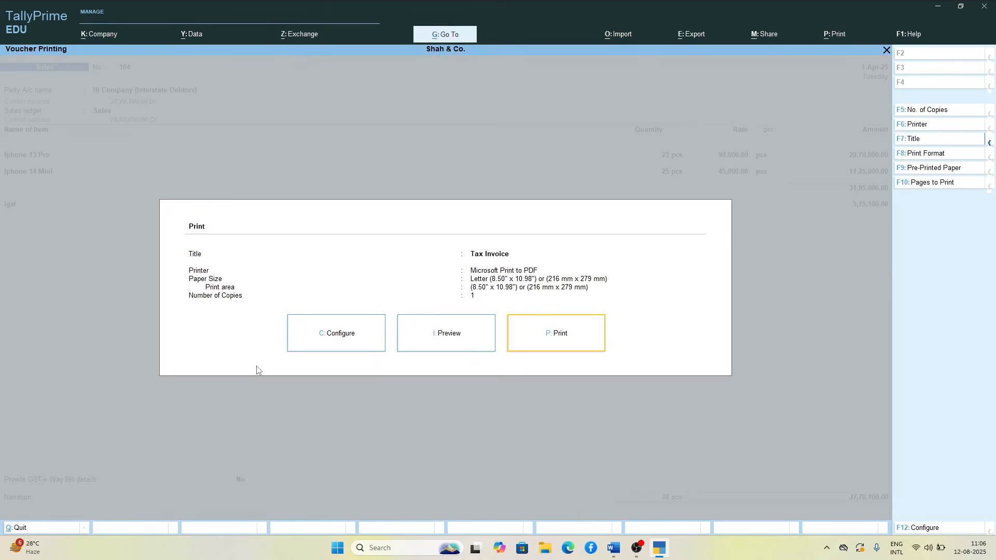
key(Left)
key(Return)
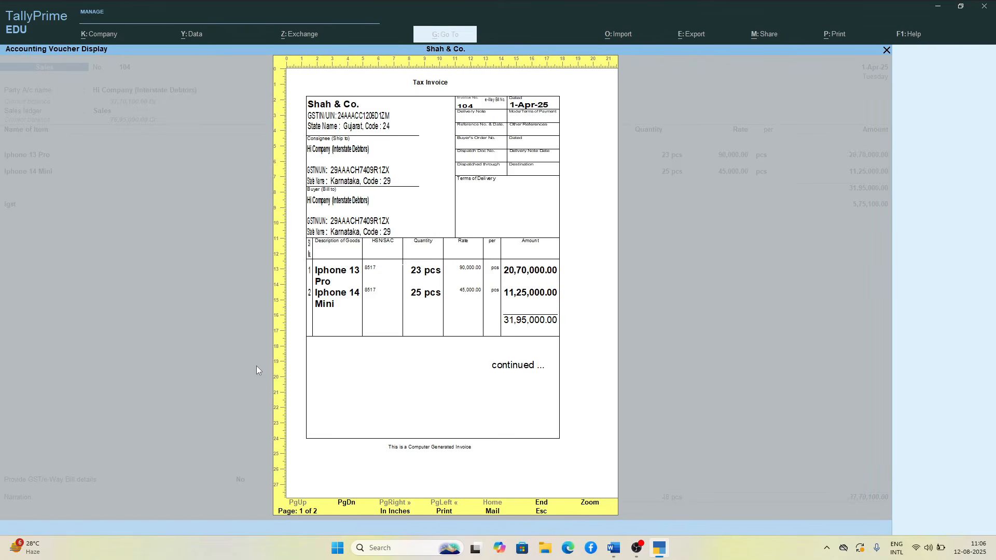
Step: Examine the IGST breakdown on the enlarged invoice for voucher 104, and quit the voucher back to the Day Book
key(Return)
scroll(258, 370, down, 5)
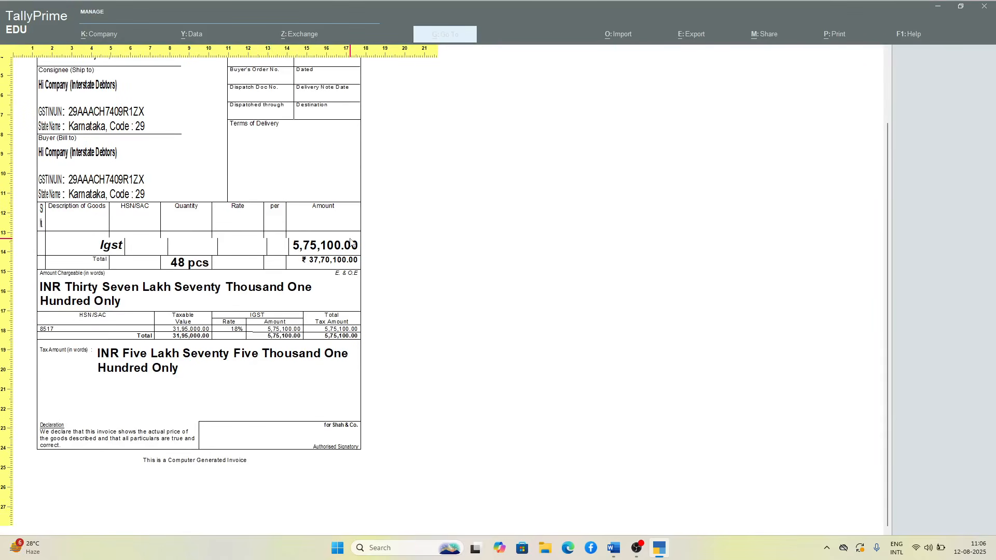
key(Escape)
key(Escape)
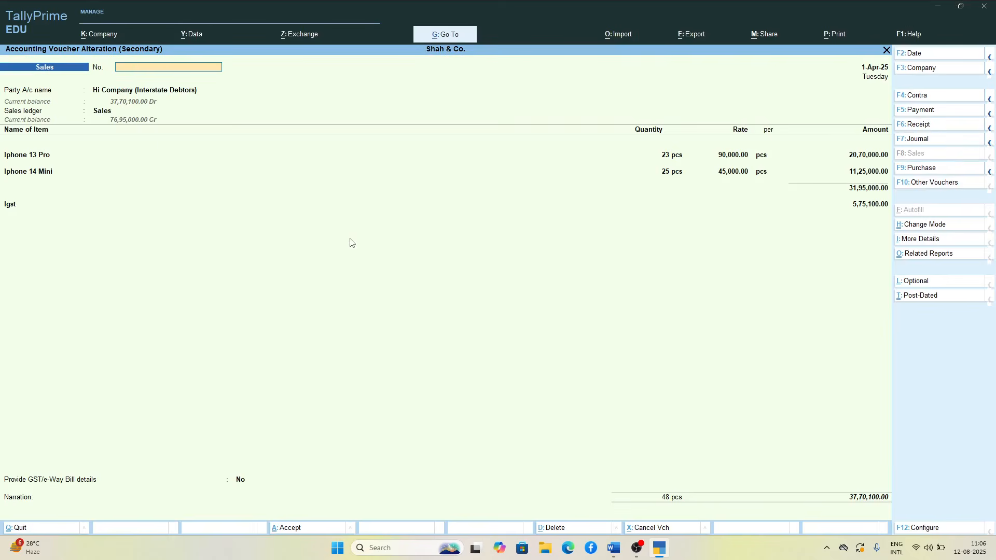
key(Escape)
key(y)
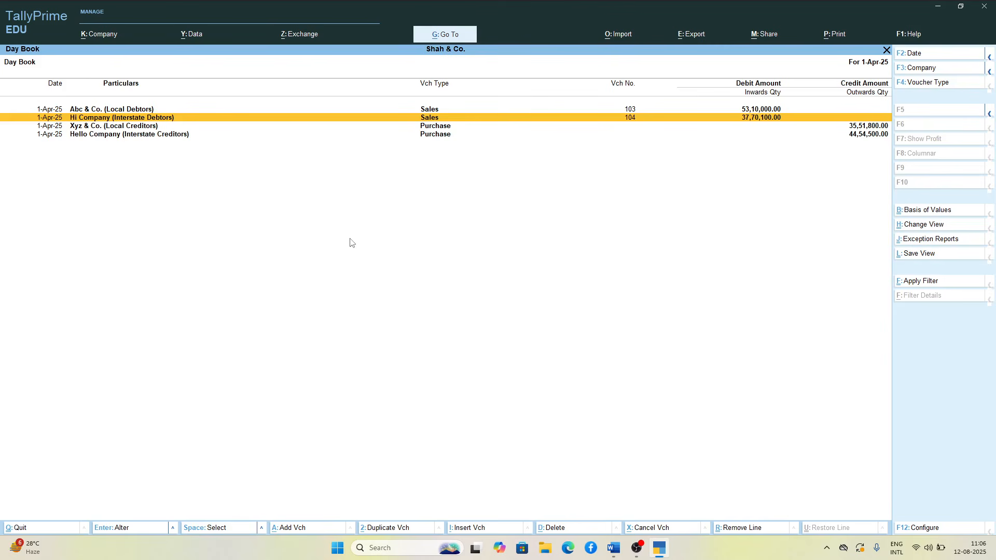